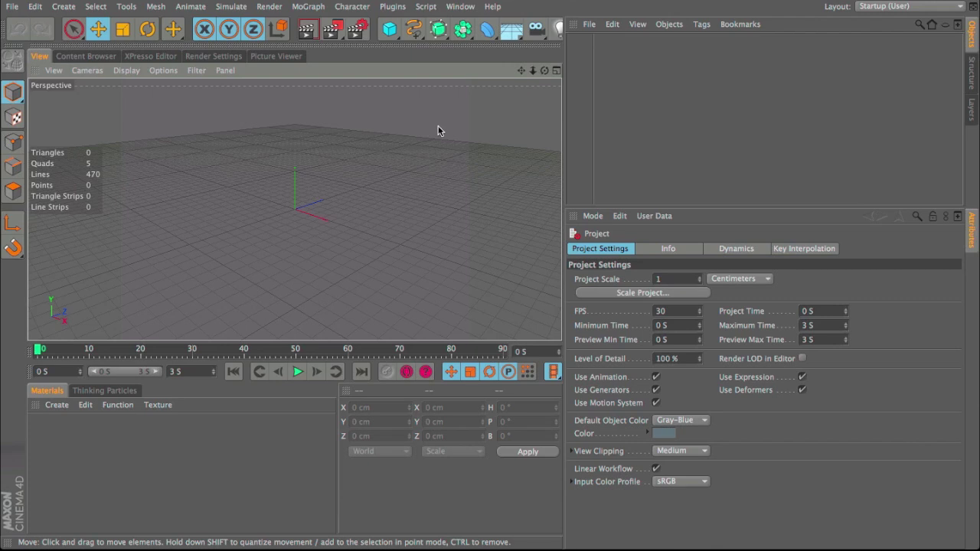
- Add a helix spline and set both its start radius and end radius to 21 cm
click(413, 29)
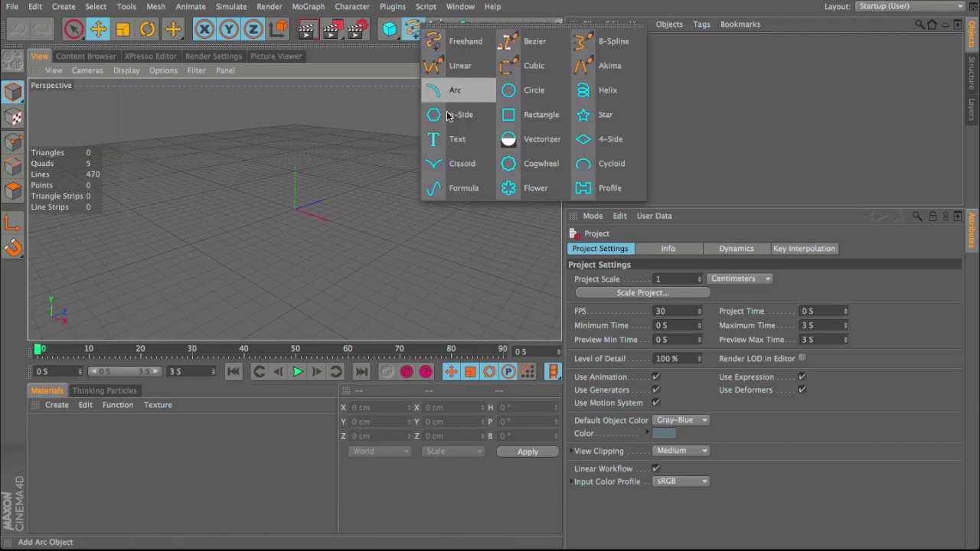
click(581, 91)
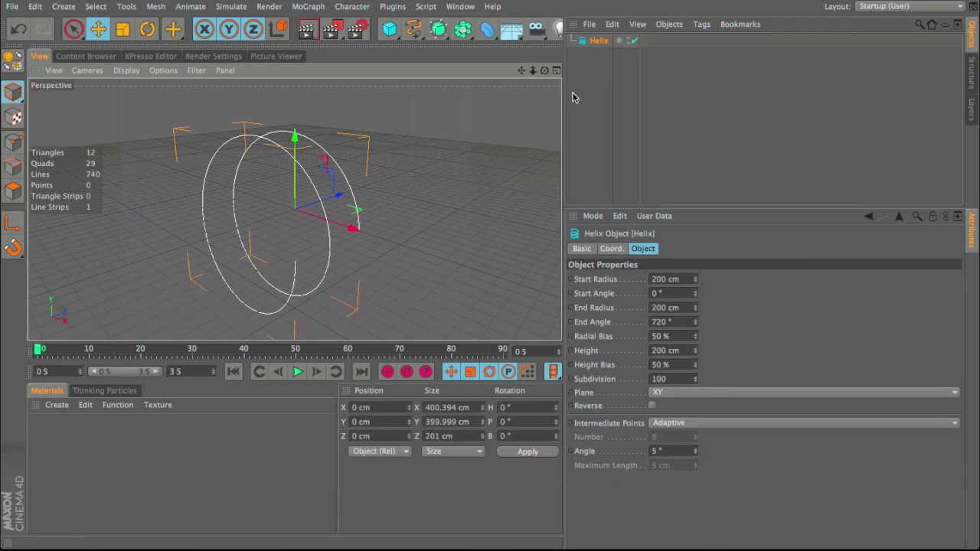
click(667, 279)
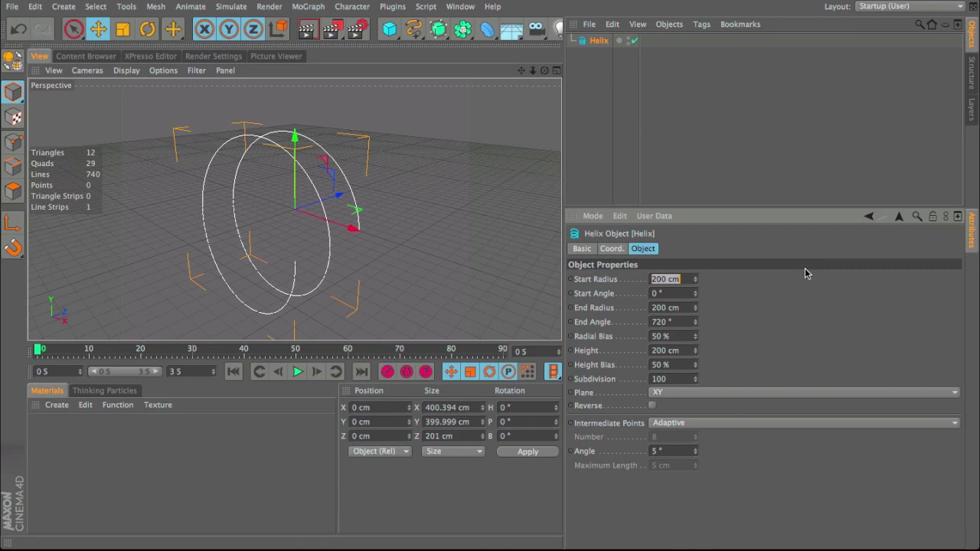
text(21)
key(Tab)
key(Tab)
text(21)
- Set the helix's height to 21 cm
key(Tab)
key(Tab)
key(Tab)
key(Tab)
key(shift+Tab)
key(shift+Tab)
key(Tab)
text(21)
key(Return)
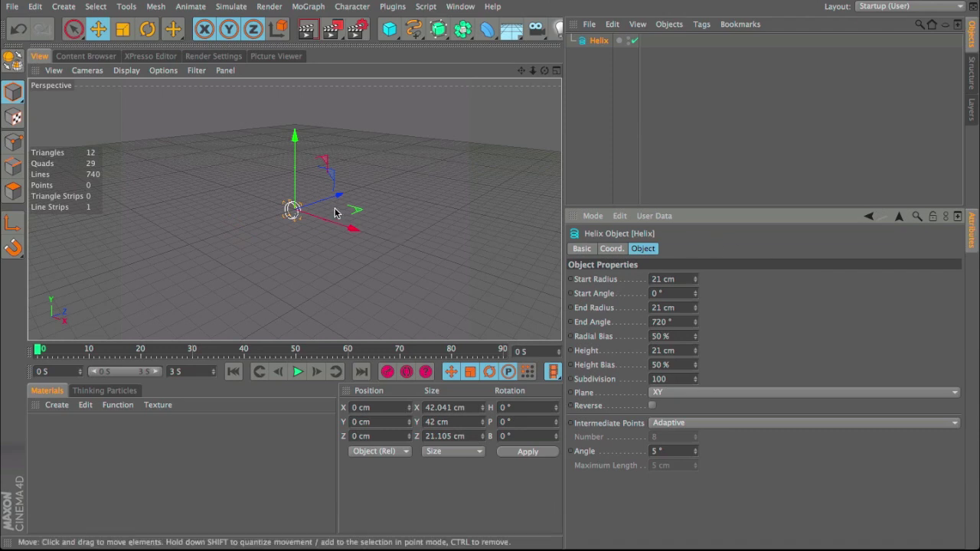
- Set the helix's subdivision to 6
scroll(313, 212, up, 8)
scroll(222, 206, up, 2)
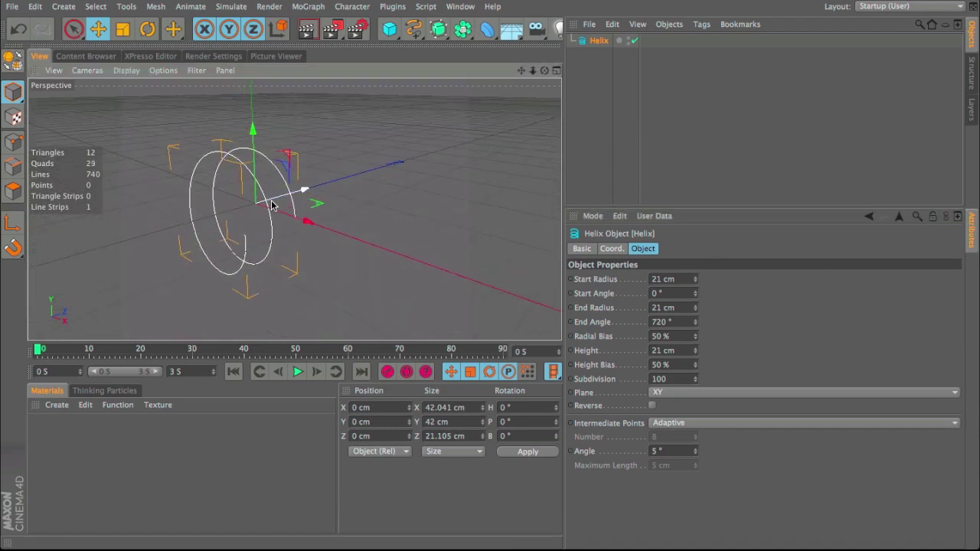
drag(523, 70, 585, 59)
alt+drag(321, 192, 367, 188)
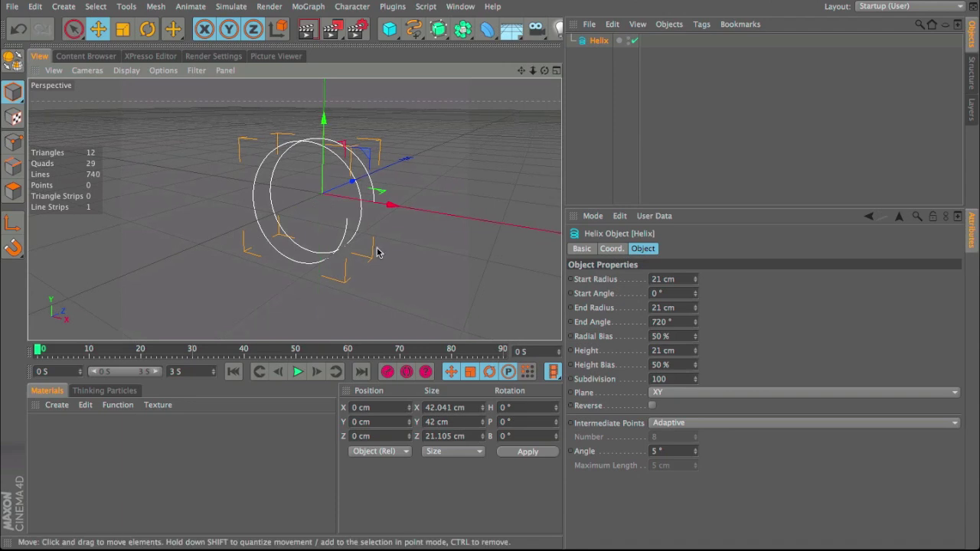
click(684, 380)
text(6)
key(Return)
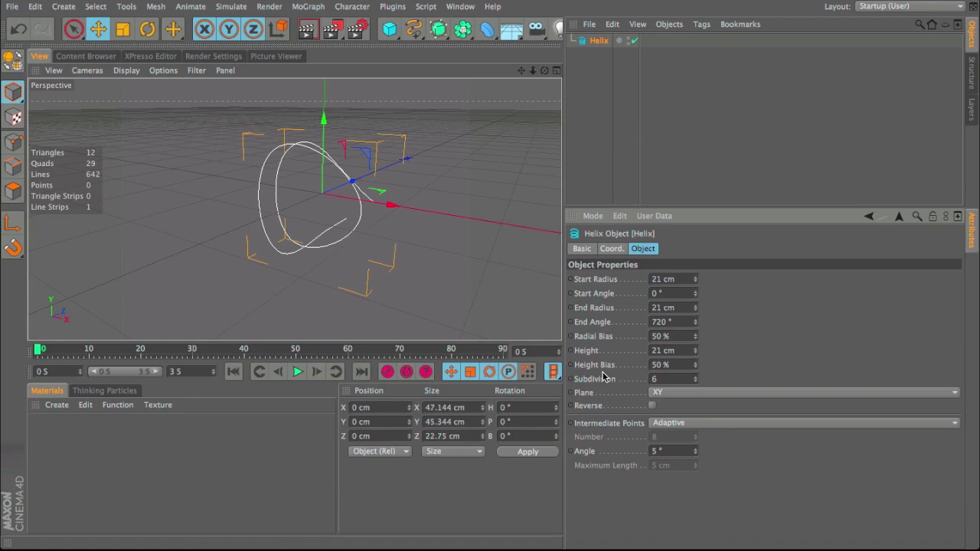
- Change the helix's intermediate points to Uniform
alt+drag(293, 208, 332, 215)
mouse_move(285, 273)
alt+mouse_down()
mouse_move(363, 276)
mouse_move(422, 232)
mouse_move(280, 284)
alt+mouse_up()
click(681, 424)
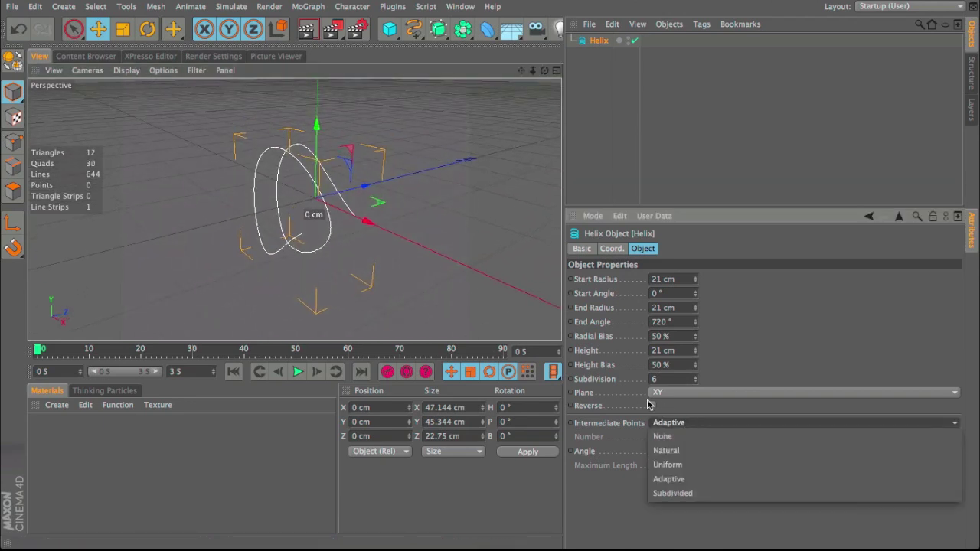
click(677, 466)
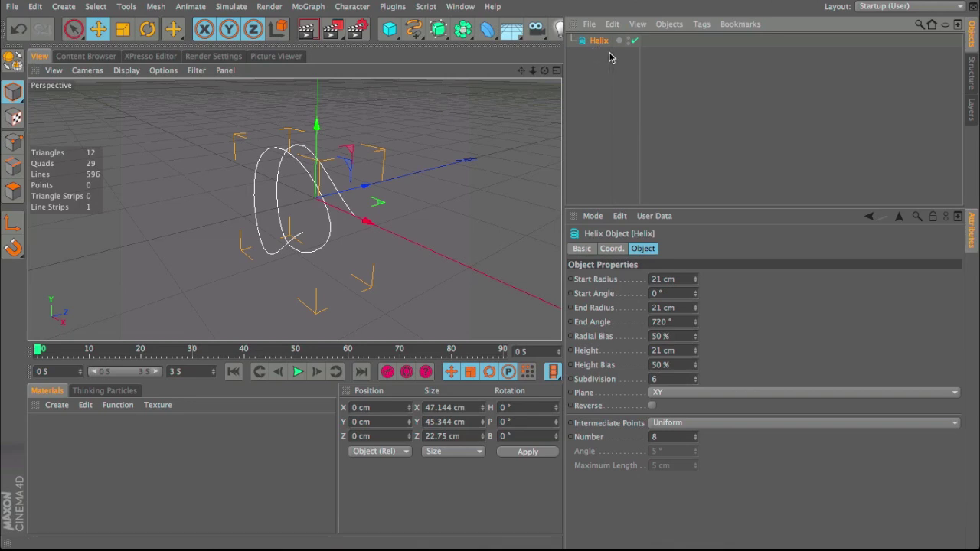
- Make the helix editable and subdivide the spline with all of its points selected
key(c)
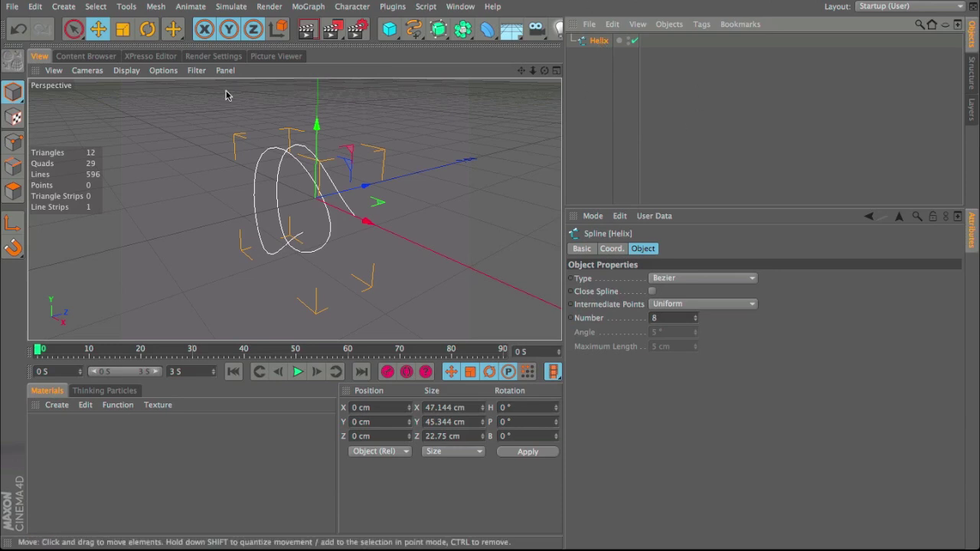
click(13, 142)
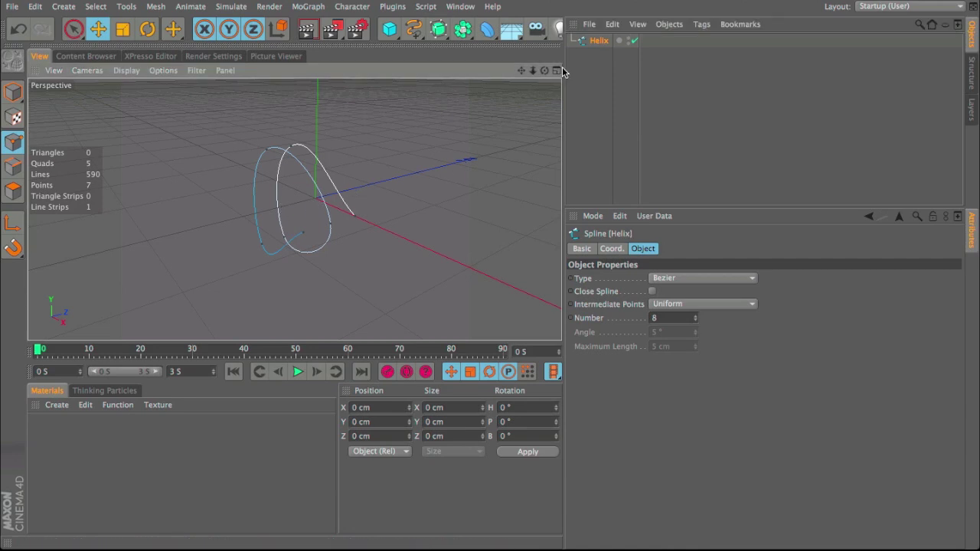
key(ctrl+a)
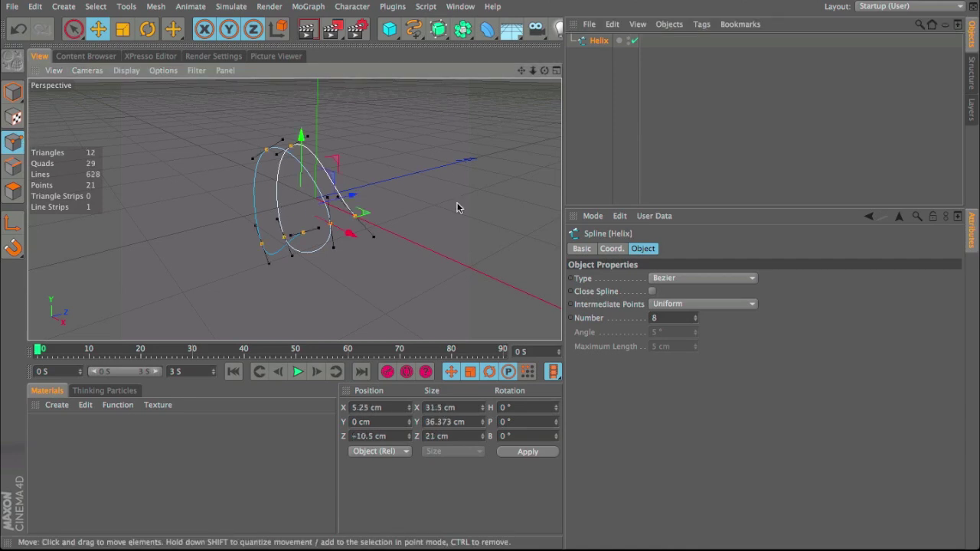
right_drag(437, 185, 431, 176)
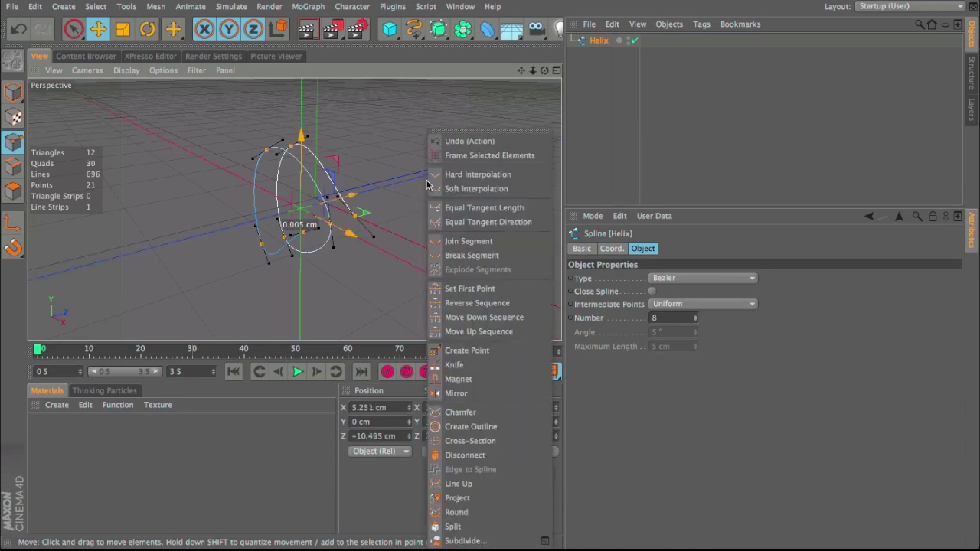
click(537, 541)
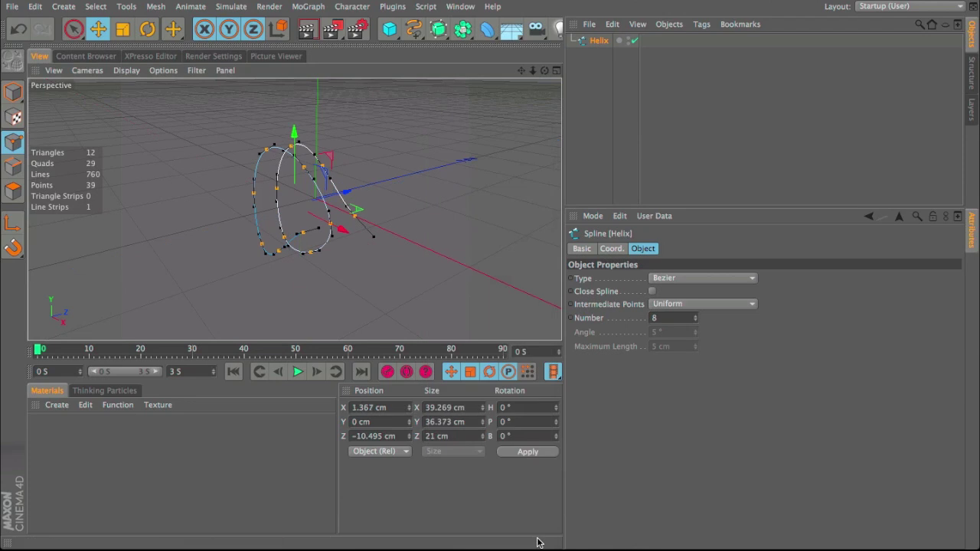
- Add a Spline Dynamics hair tag to the helix, play the simulation and return to the start frame
mouse_move(390, 270)
alt+mouse_down()
mouse_move(523, 247)
mouse_move(390, 272)
mouse_move(401, 292)
mouse_move(332, 247)
alt+mouse_up()
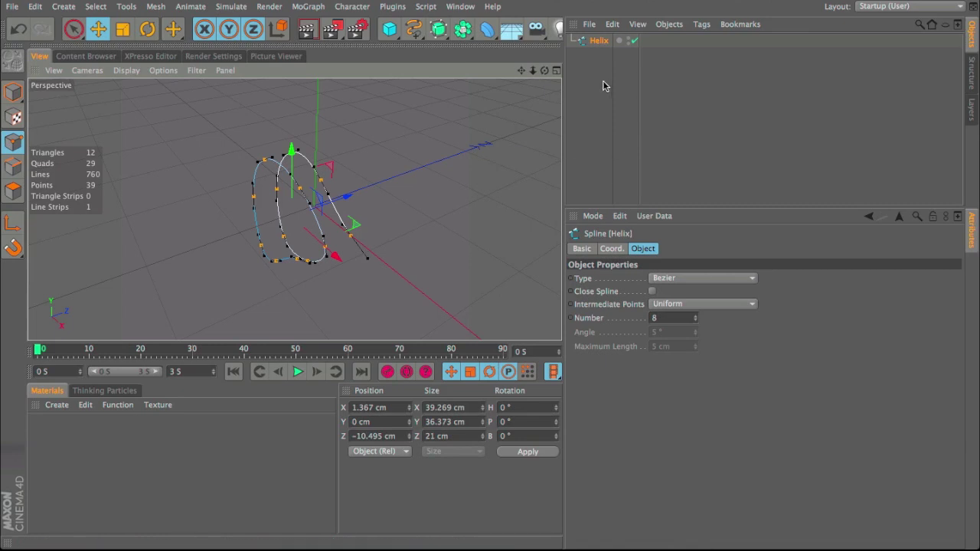
right_click(594, 49)
mouse_move(668, 74)
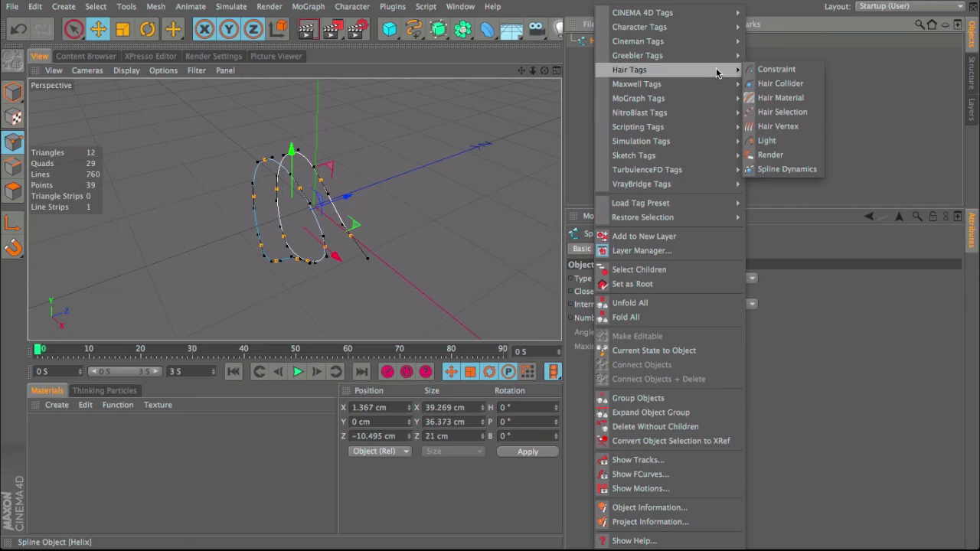
click(767, 169)
drag(520, 70, 455, 361)
click(297, 372)
click(234, 371)
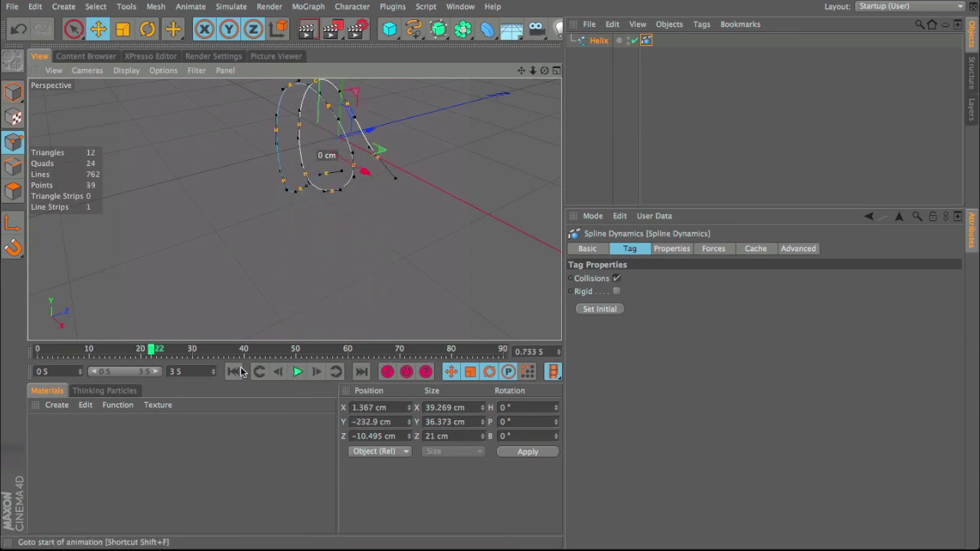
- Select only the helix spline's end point on the red X axis with Live Selection
click(633, 134)
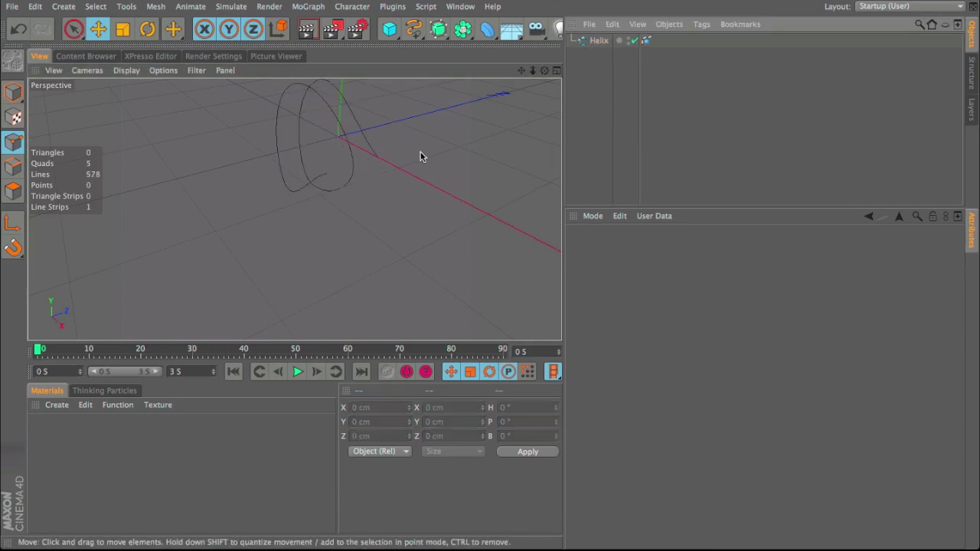
click(599, 40)
click(75, 29)
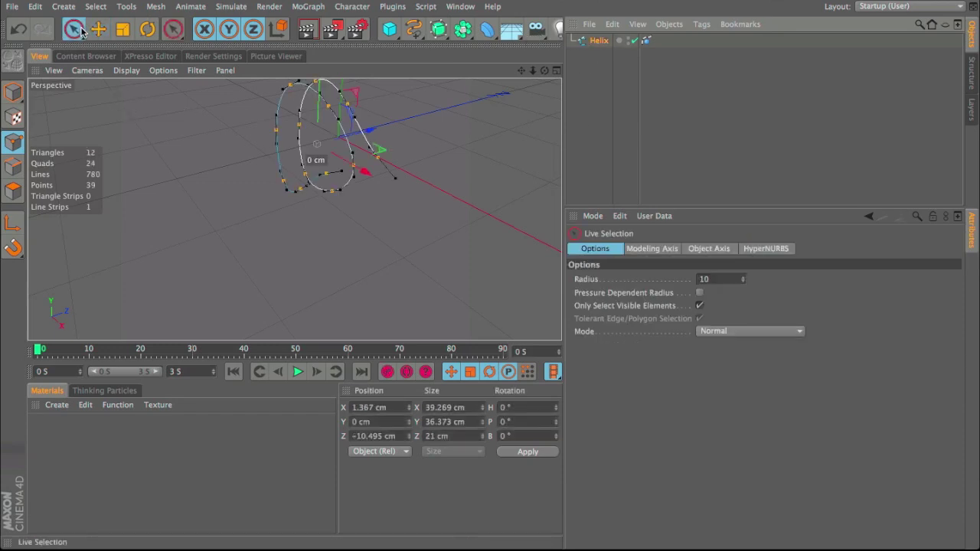
click(452, 155)
click(379, 157)
mouse_move(396, 232)
alt+mouse_down()
mouse_move(265, 227)
mouse_move(143, 243)
mouse_move(403, 229)
alt+mouse_up()
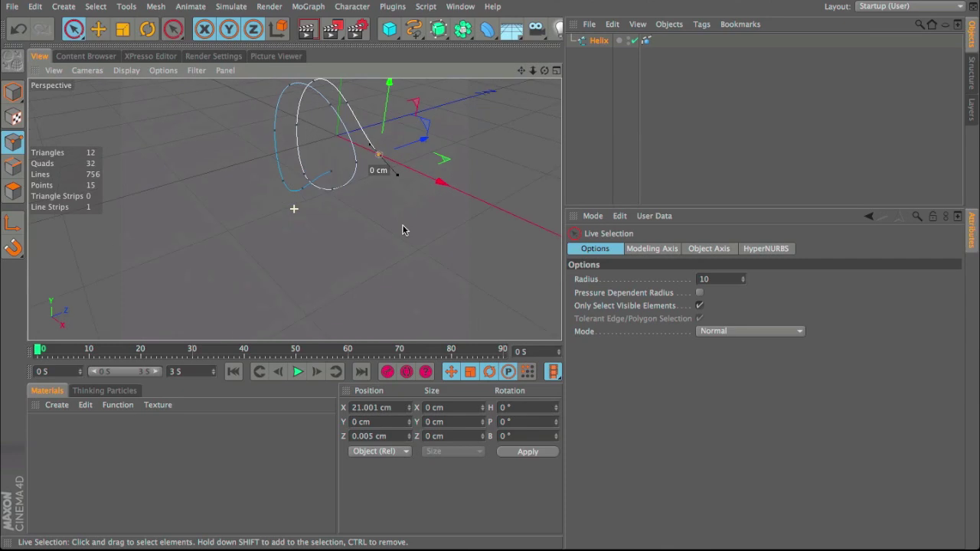
- Set the selected end point as fixed in the Spline Dynamics properties and play the simulation
click(646, 40)
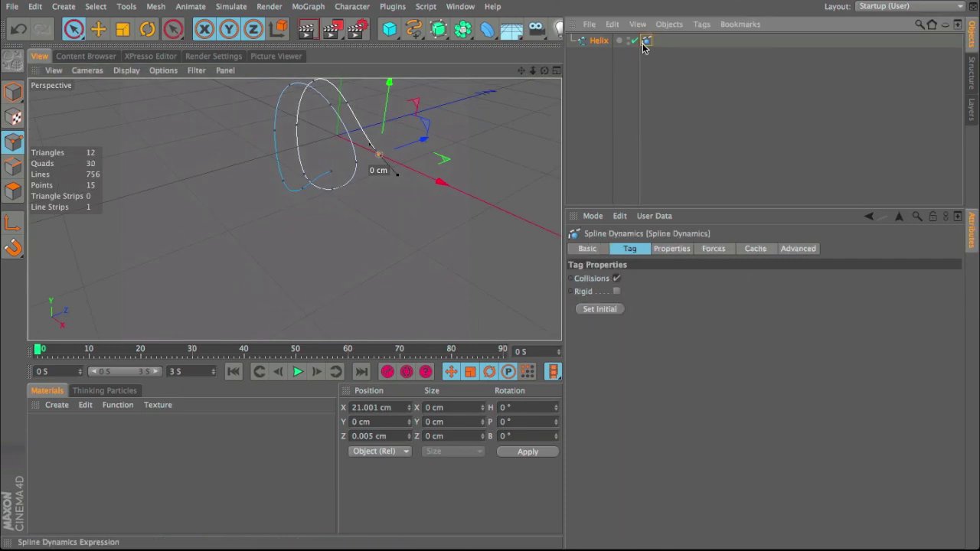
click(663, 250)
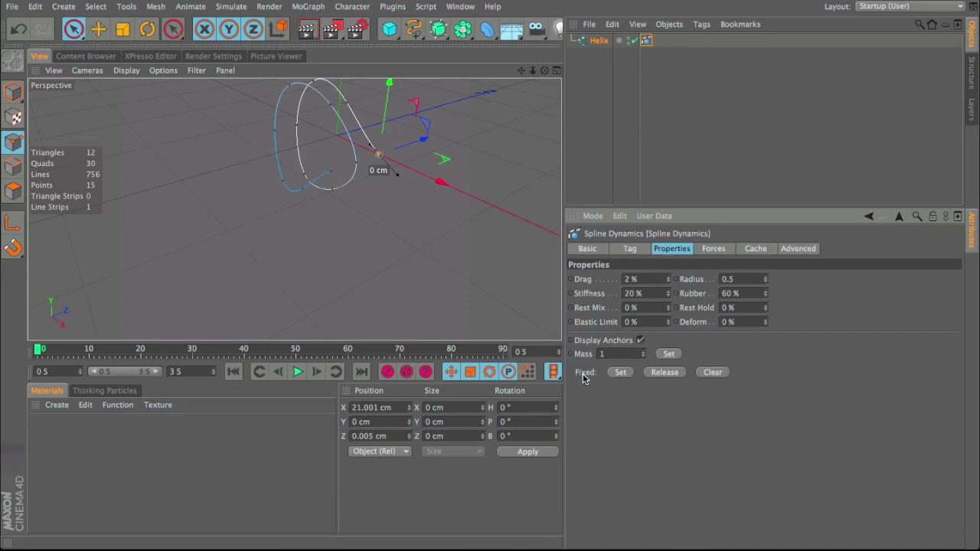
click(614, 374)
click(298, 372)
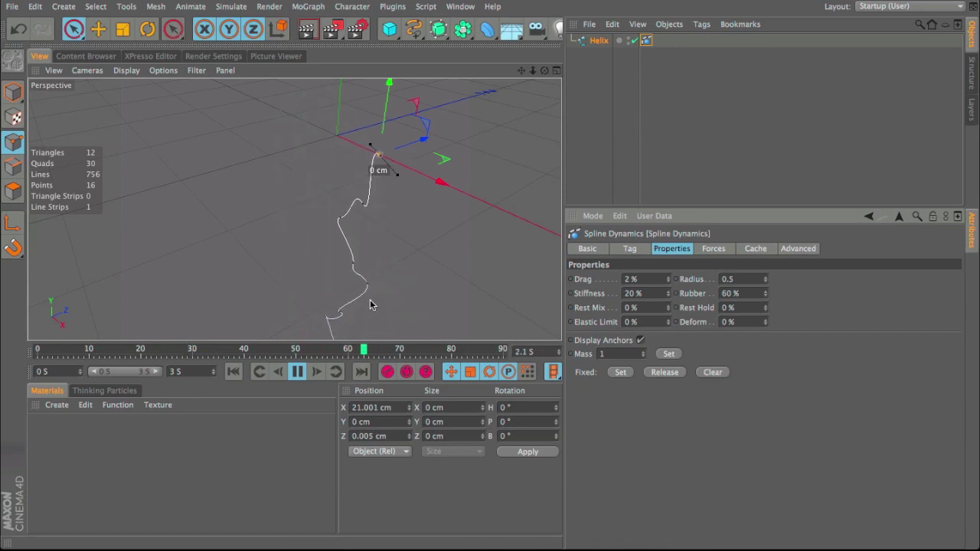
- Set the Spline Dynamics stiffness to 0%, replay the simulation from the start and stop it
drag(642, 294, 607, 293)
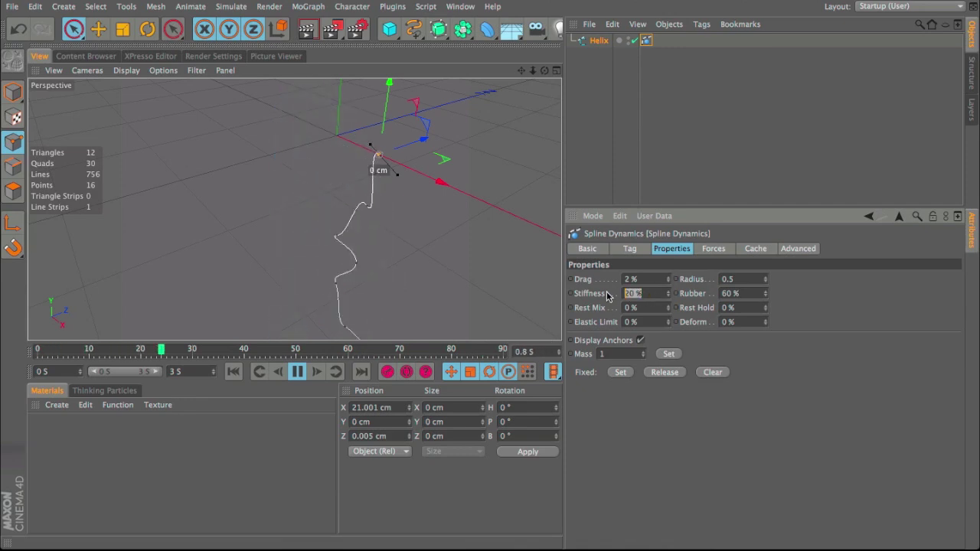
text(0)
key(Return)
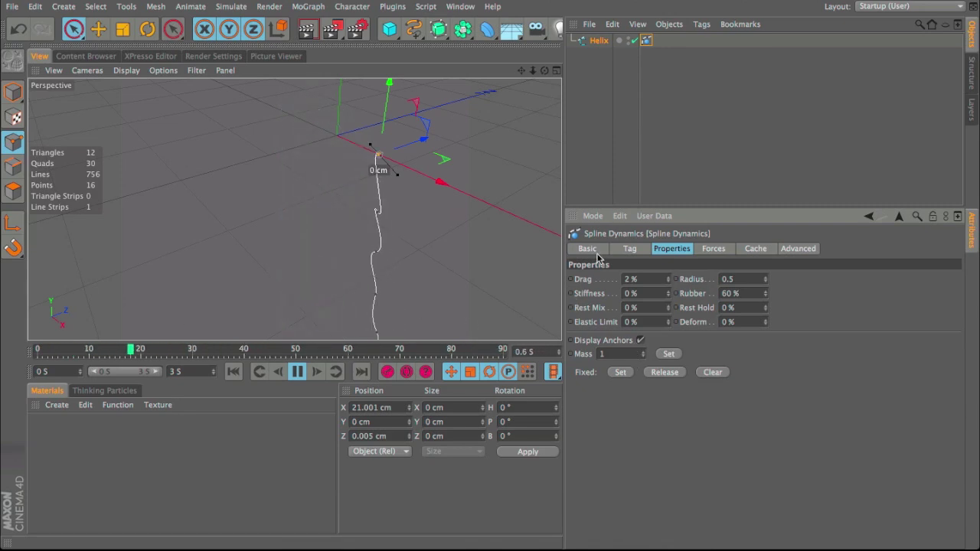
click(233, 372)
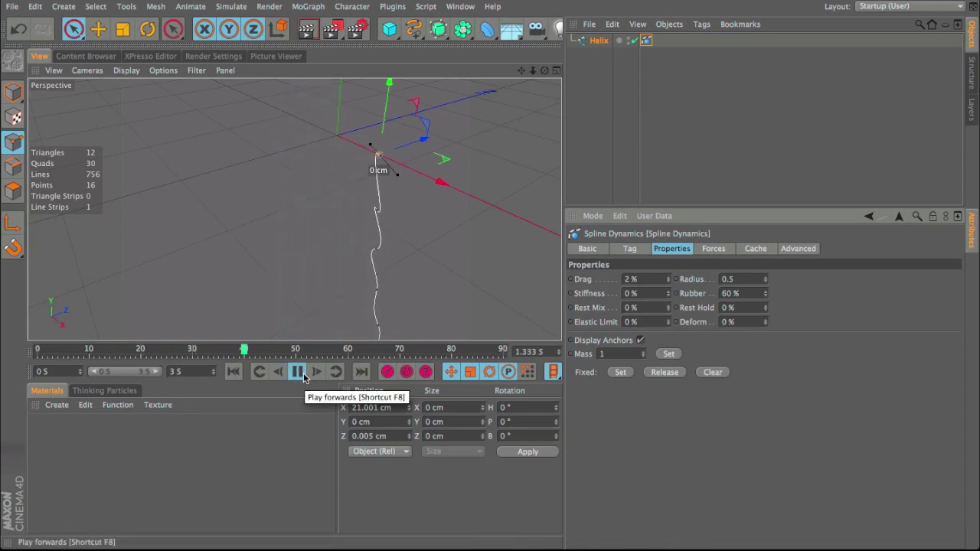
click(304, 375)
- Change the helix's spline type to B-Spline
click(598, 40)
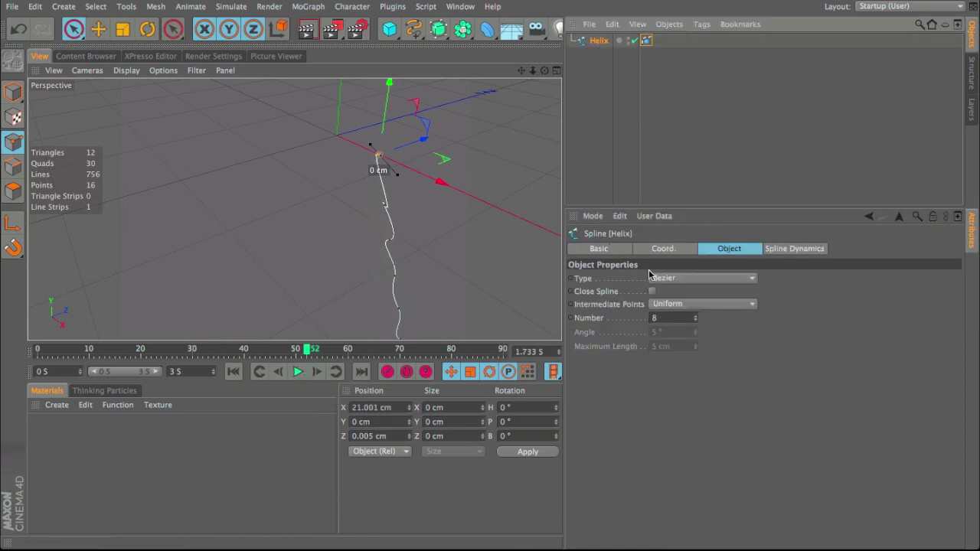
click(697, 279)
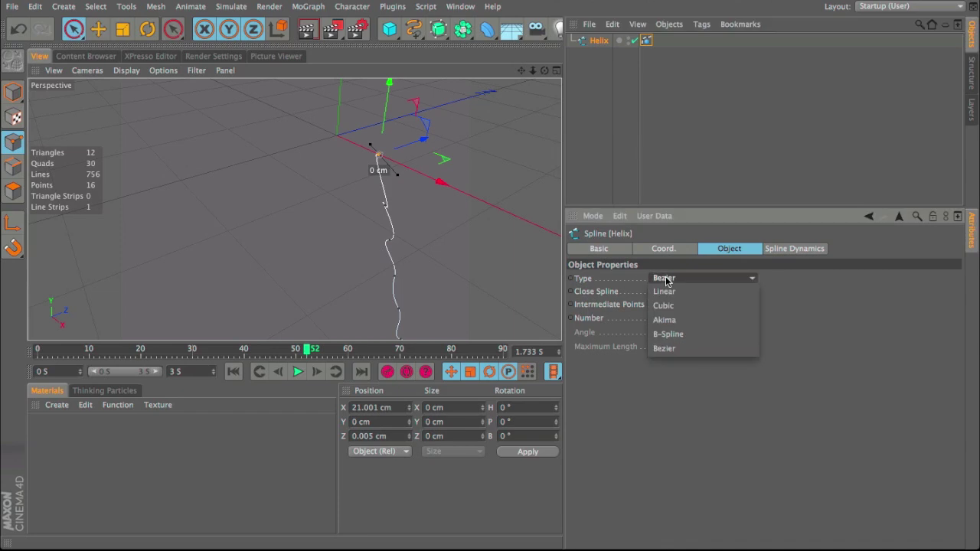
click(670, 333)
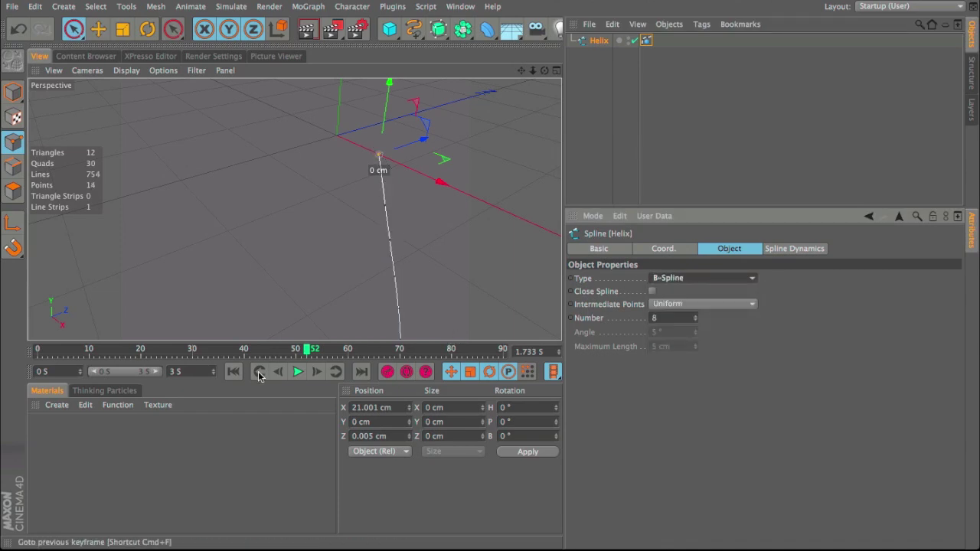
- Replay the simulation to examine how the spline hangs from its fixed point, and return to the start frame
click(233, 371)
click(299, 372)
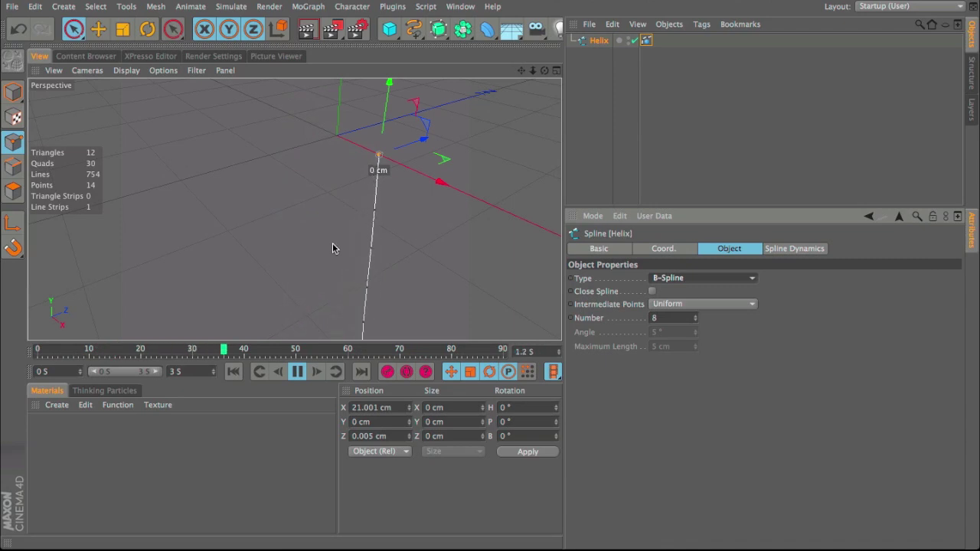
drag(521, 70, 516, 89)
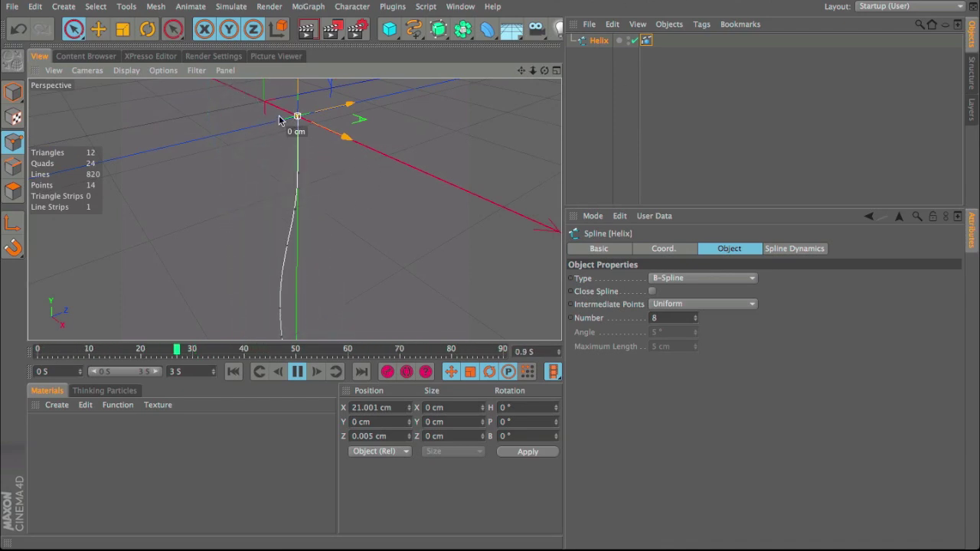
key(F8)
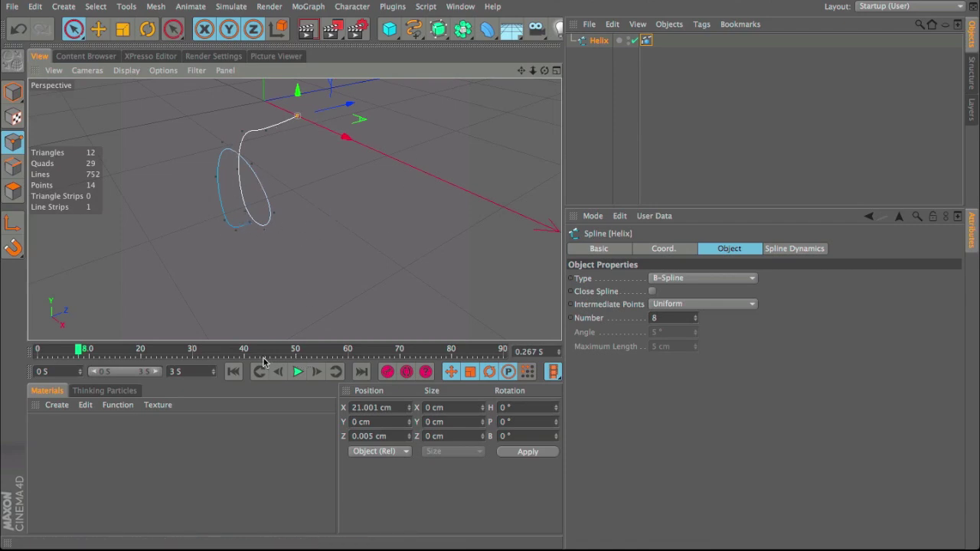
click(236, 372)
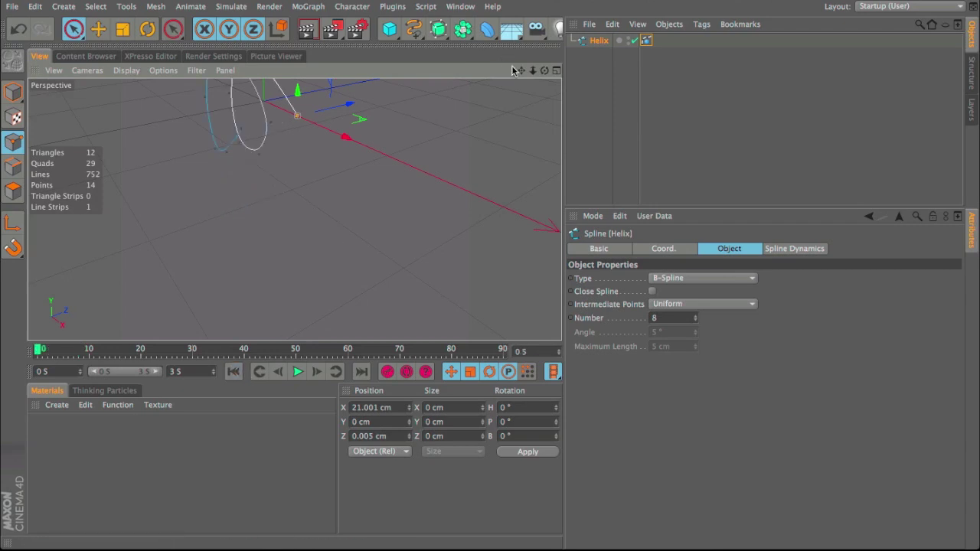
drag(521, 71, 574, 165)
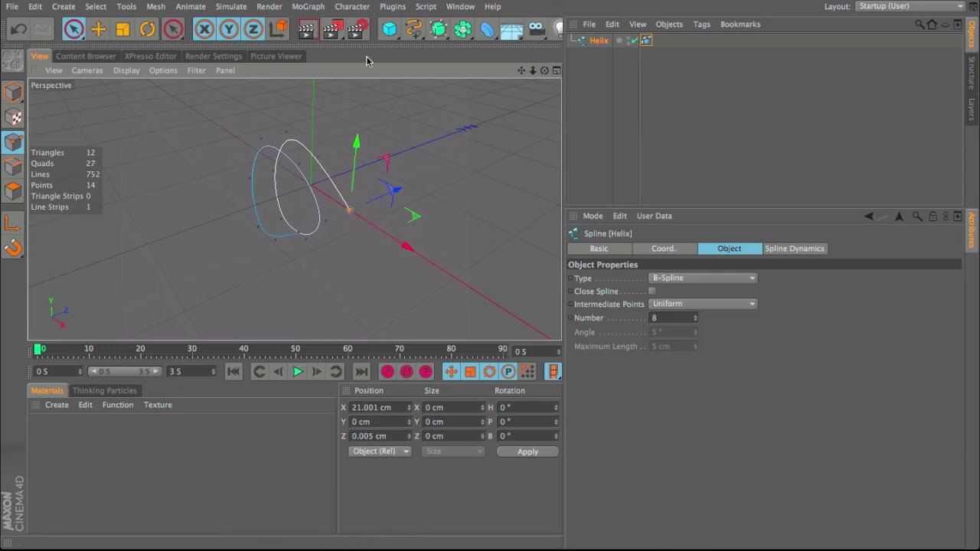
- Add an n-Side spline to the scene and set its radius to 3 cm
click(414, 29)
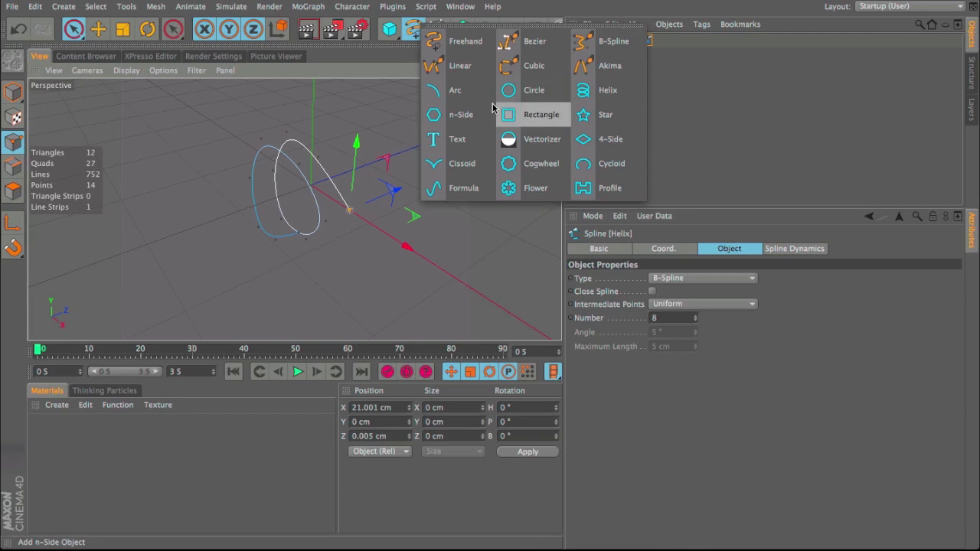
click(463, 115)
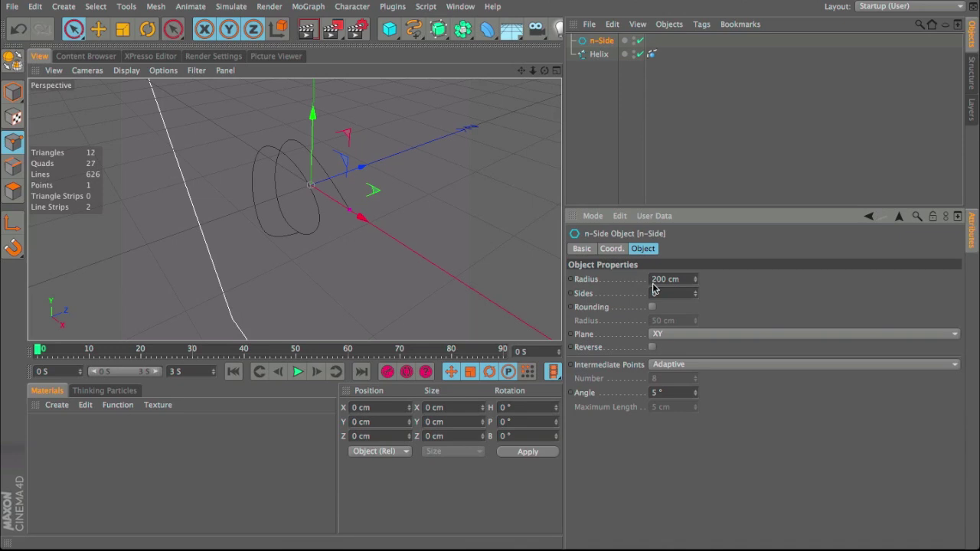
double_click(655, 279)
text(3)
key(Return)
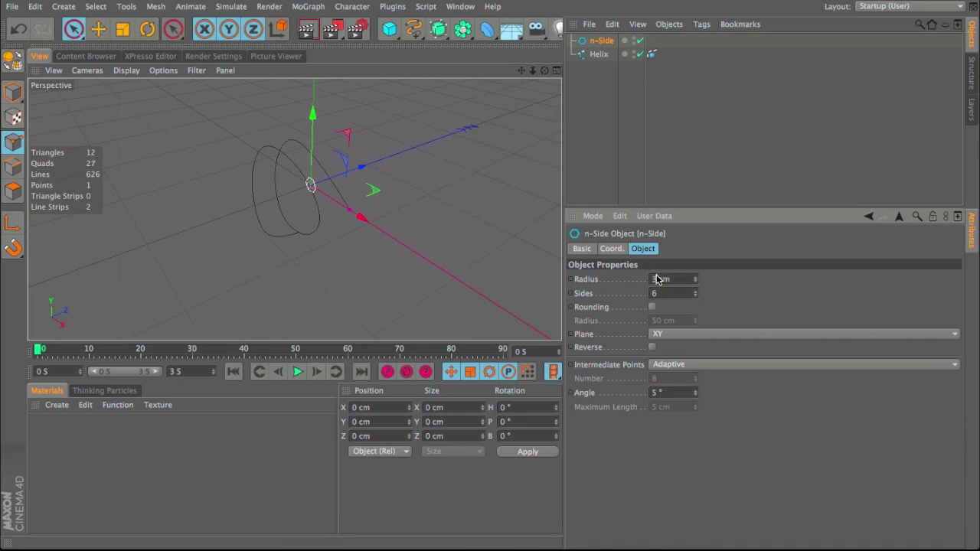
- Add a Sweep NURBS and nest the n-Side profile and the Helix path inside it
drag(439, 29, 476, 89)
drag(591, 117, 603, 43)
click(623, 137)
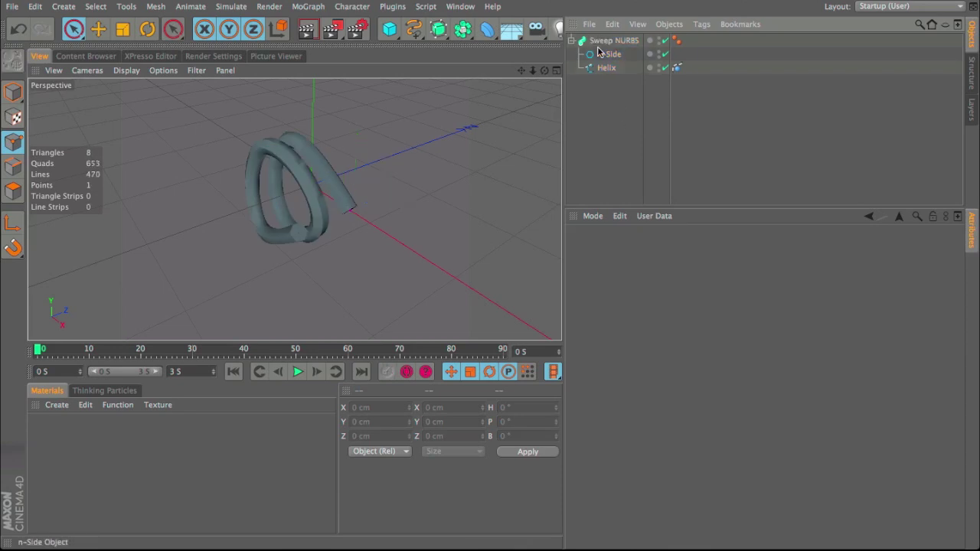
- Set the n-Side profile's radius to 2 cm to thin the swept strand
click(613, 40)
click(609, 54)
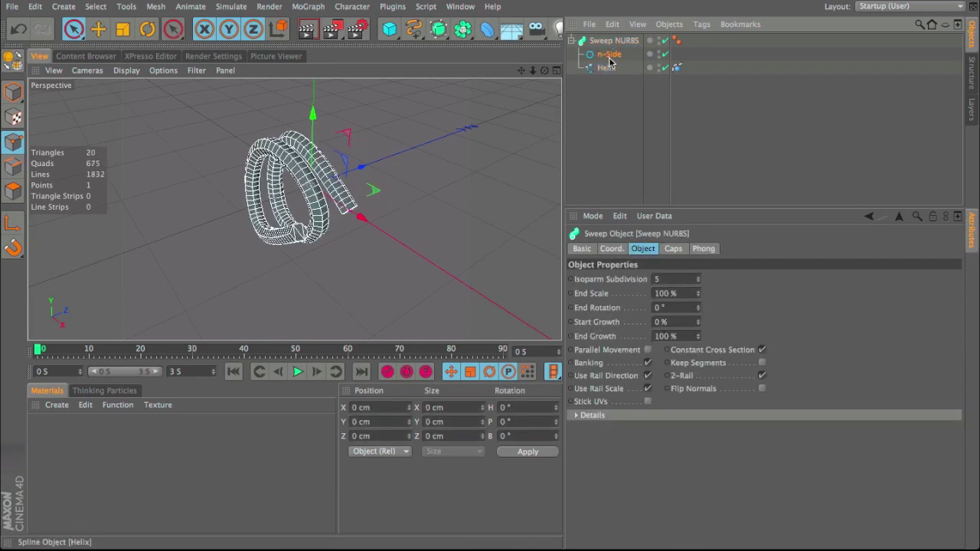
double_click(664, 280)
text(2)
key(Return)
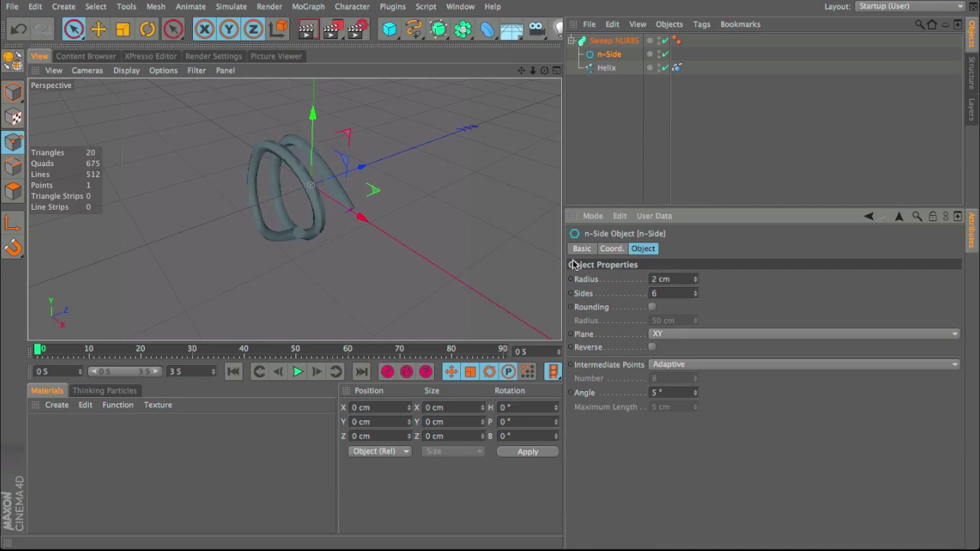
- Preview-render the swept strand, play its simulation, and return to the start frame
click(611, 202)
key(ctrl+r)
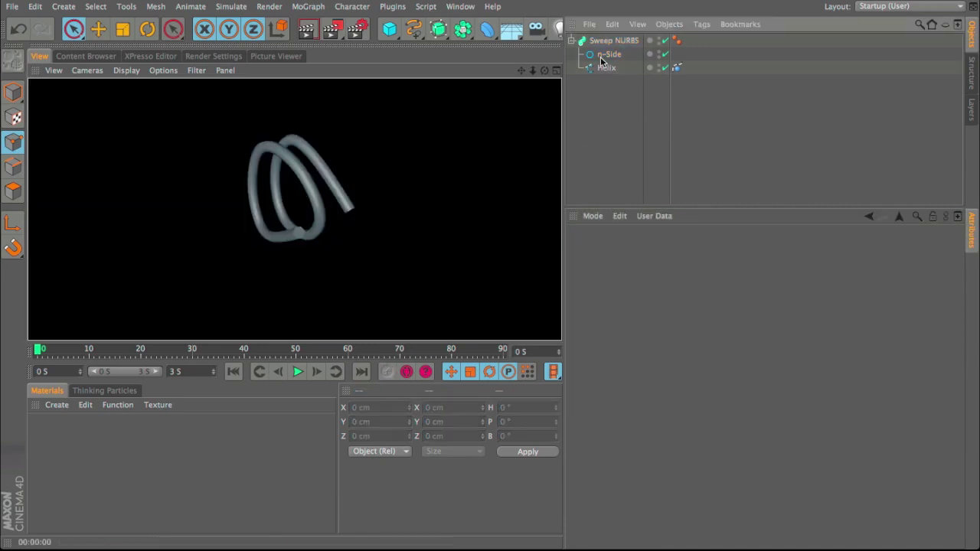
click(298, 372)
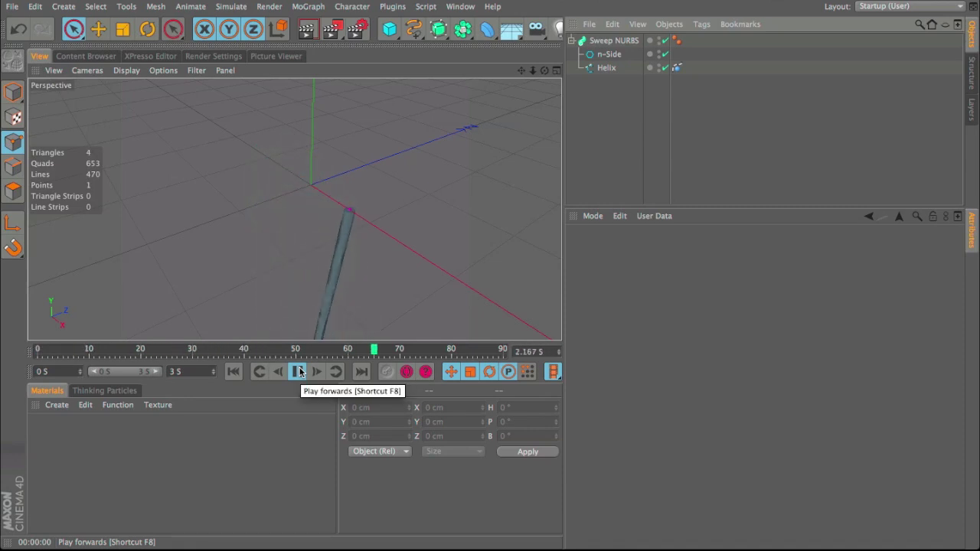
click(298, 371)
click(235, 372)
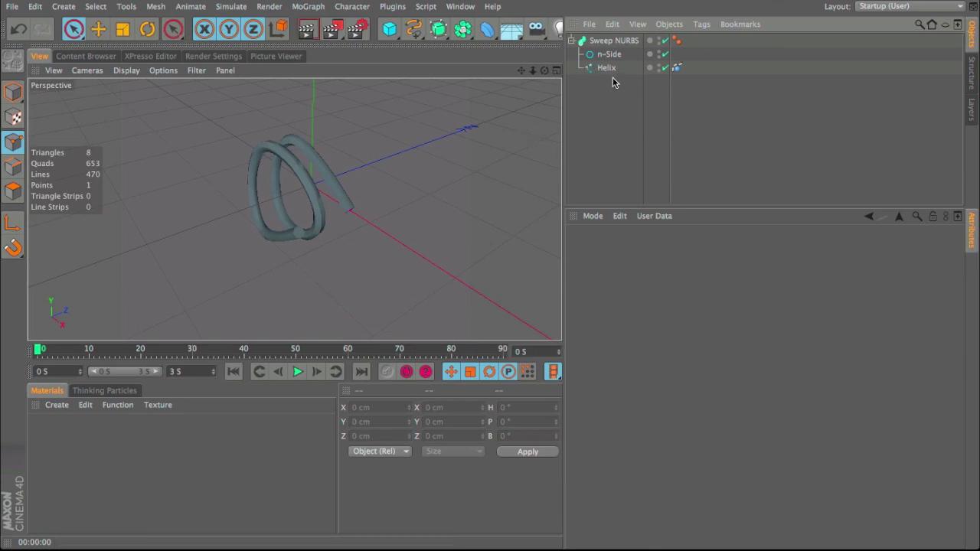
- Disable the Sweep NURBS and add a Null object to the scene
click(665, 41)
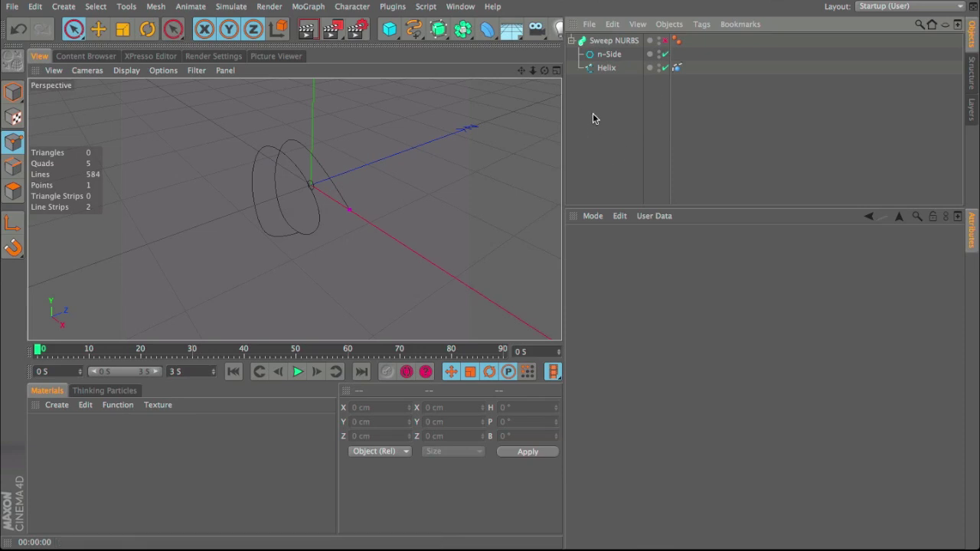
drag(389, 29, 430, 41)
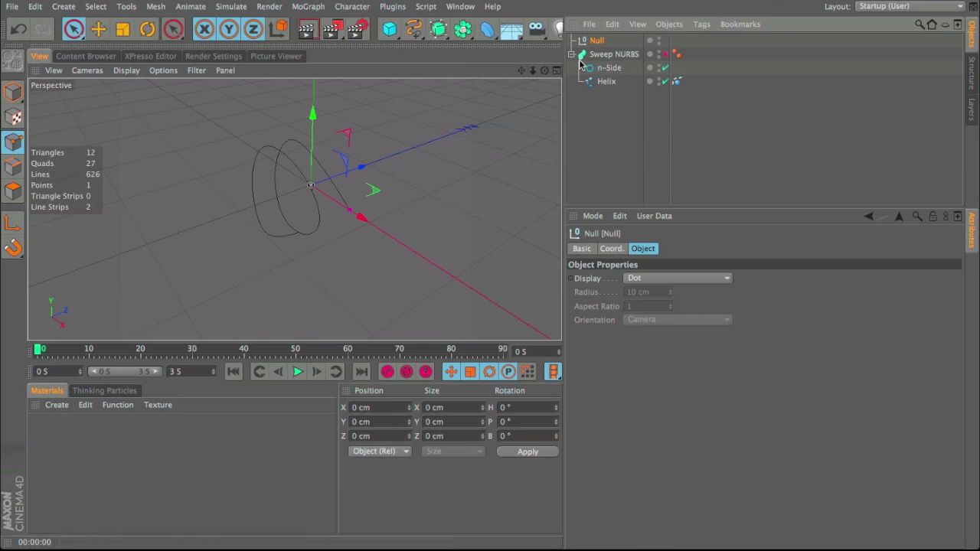
click(556, 71)
middle_click(556, 88)
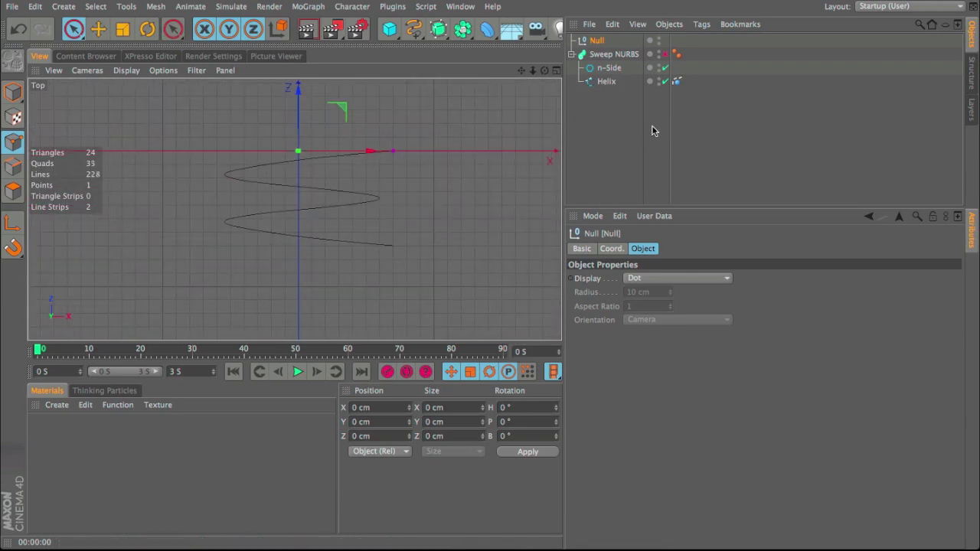
- Select the helix's free end point and copy its Z position, -20.995 cm, to the Null object
click(606, 80)
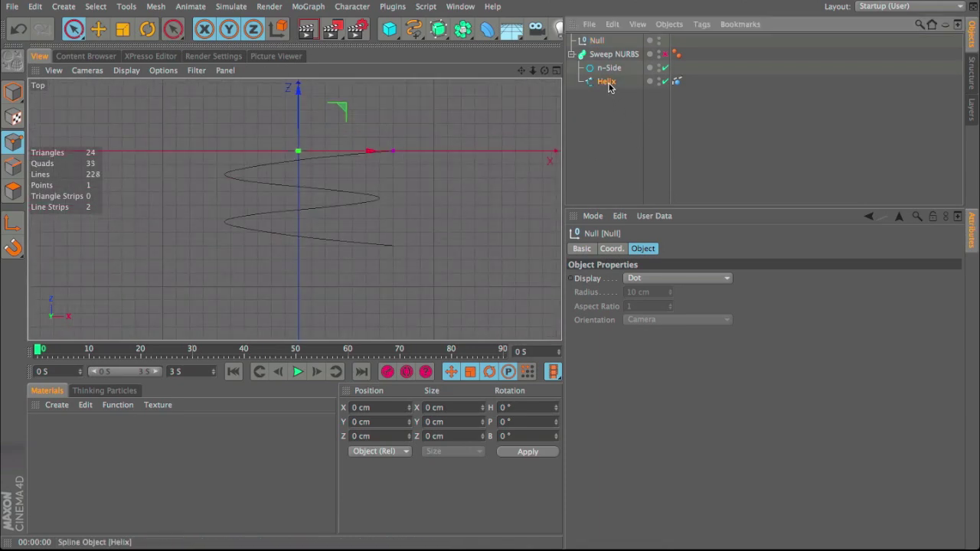
click(392, 244)
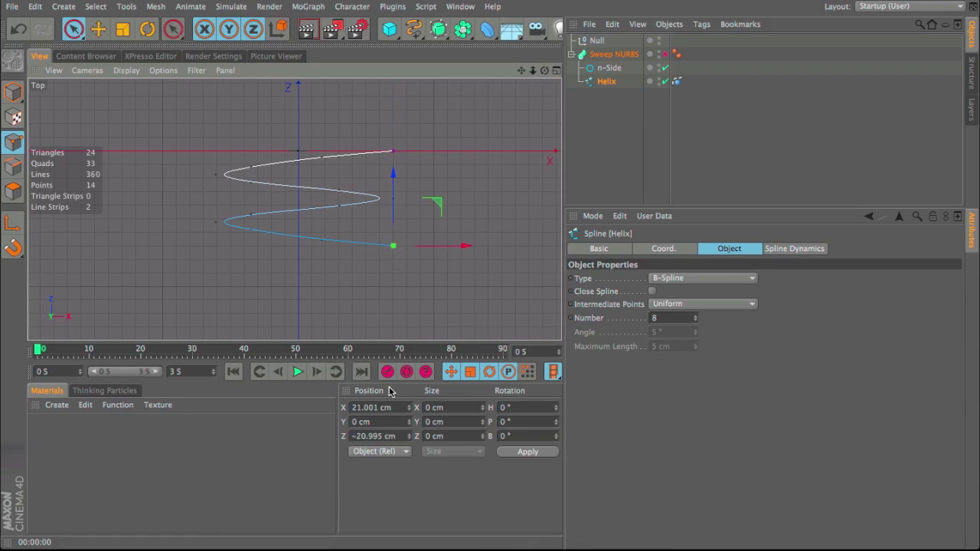
double_click(378, 408)
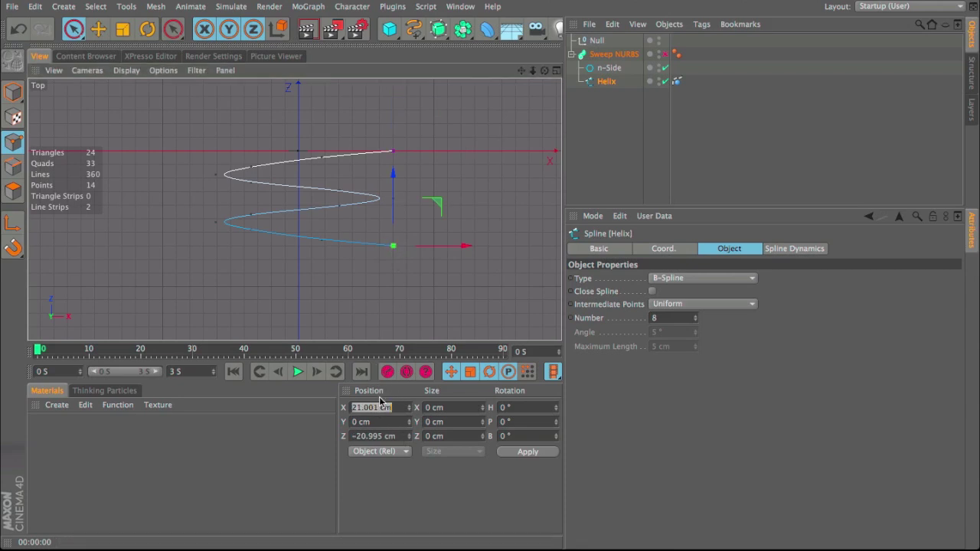
key(Tab)
key(Tab)
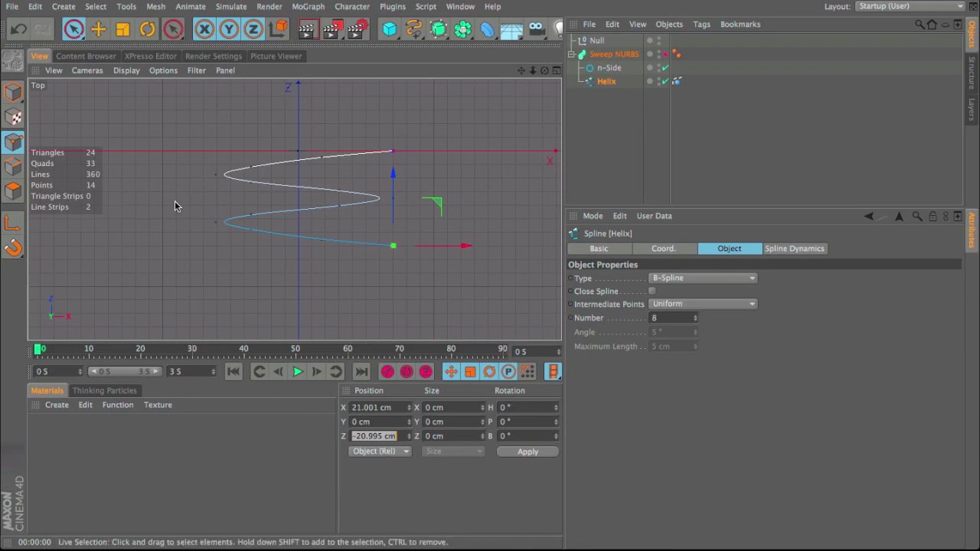
click(13, 92)
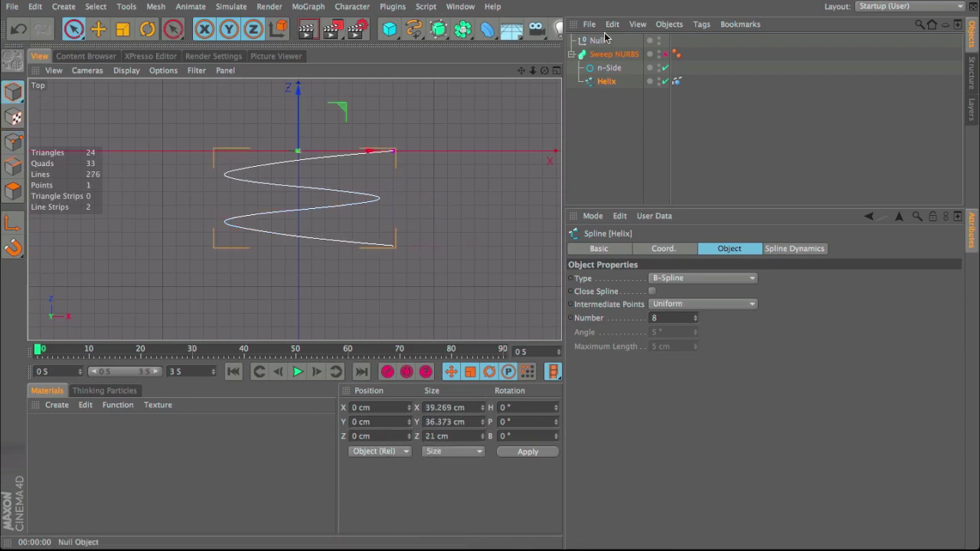
click(596, 40)
click(383, 436)
key(Return)
- Copy the helix end point's X position, 21.001 cm, to the Null so it sits on that point
click(604, 81)
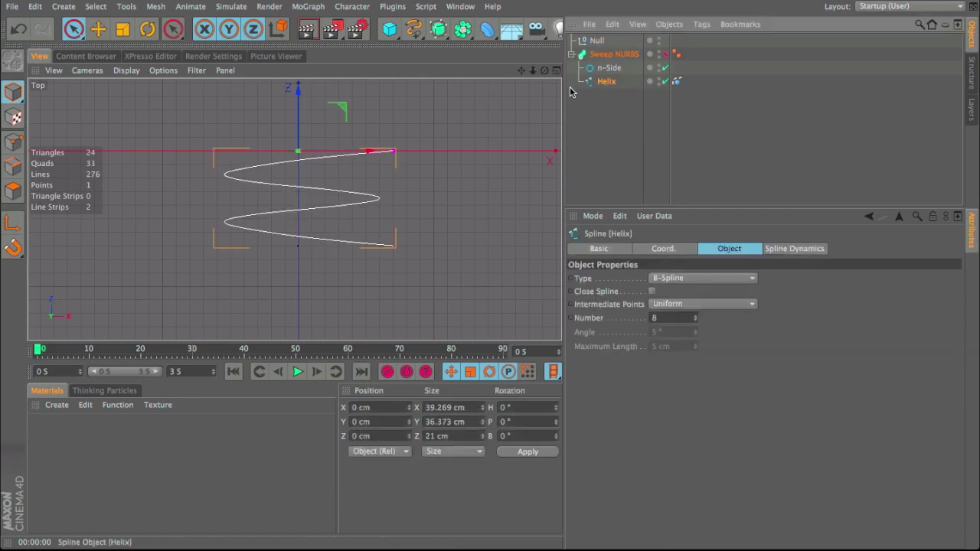
click(13, 142)
click(372, 408)
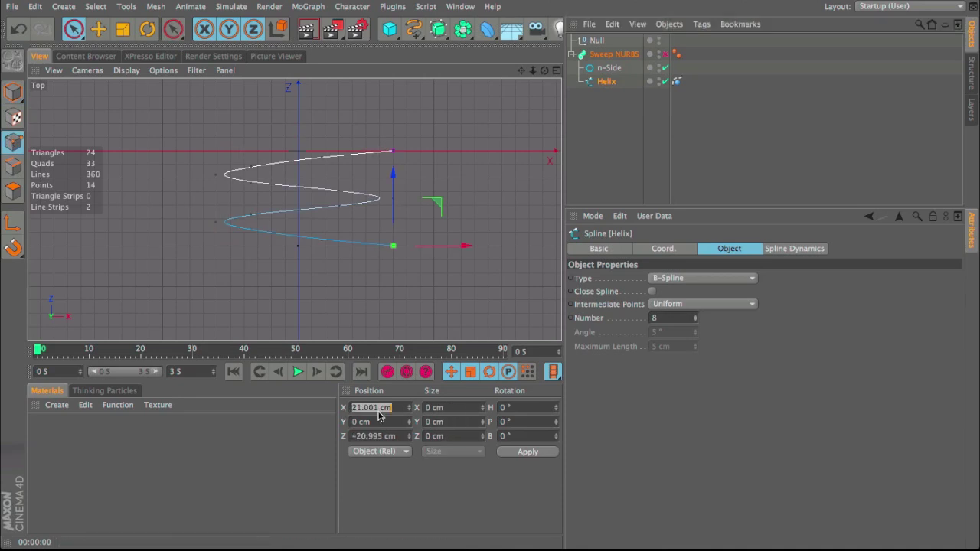
click(596, 42)
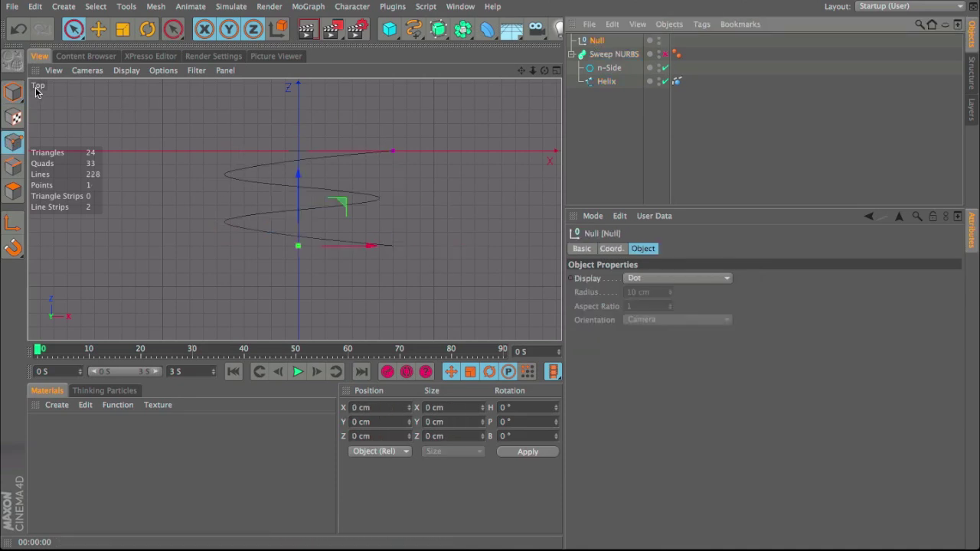
key(Return)
click(365, 407)
key(Return)
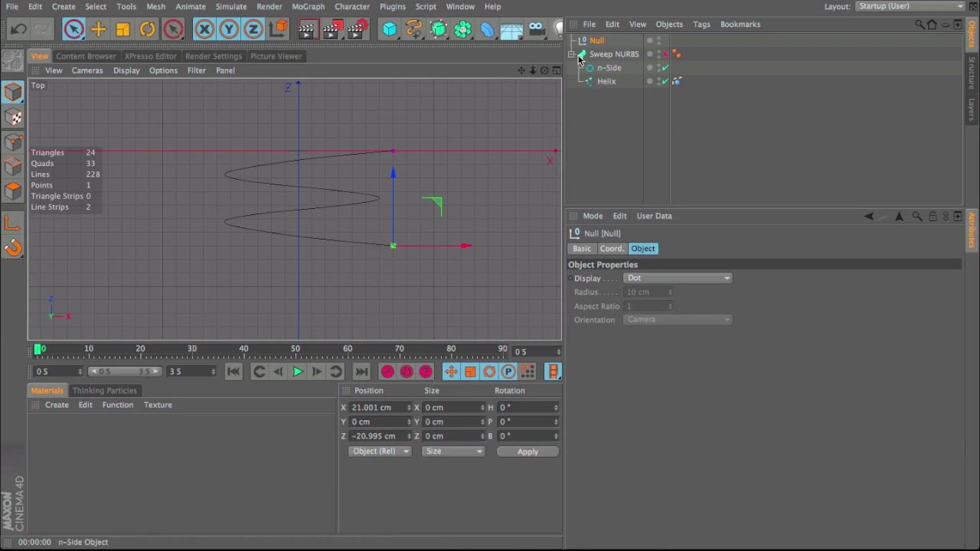
- Add a hair Constraint tag to the Helix, assign the Null as its object, and set the selected end point
click(605, 81)
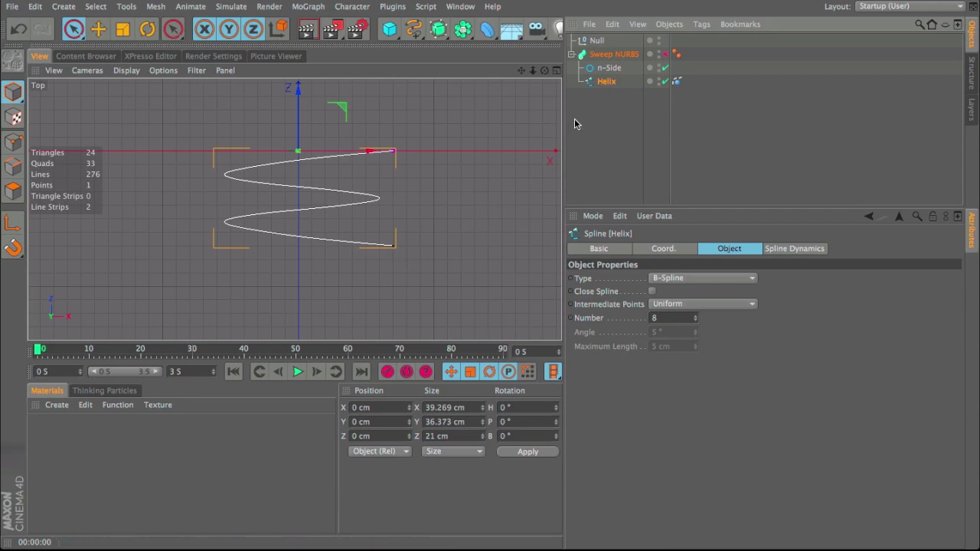
right_click(601, 82)
mouse_move(666, 70)
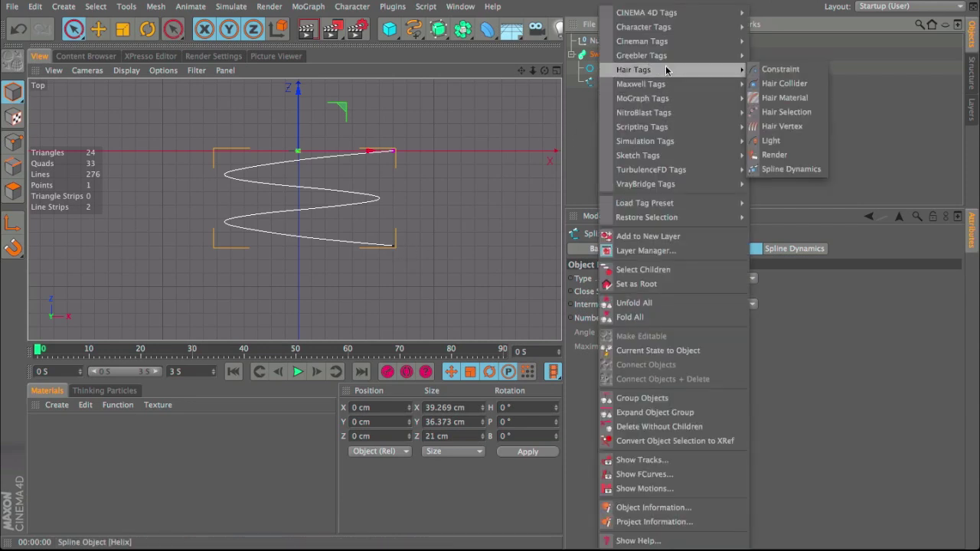
click(810, 70)
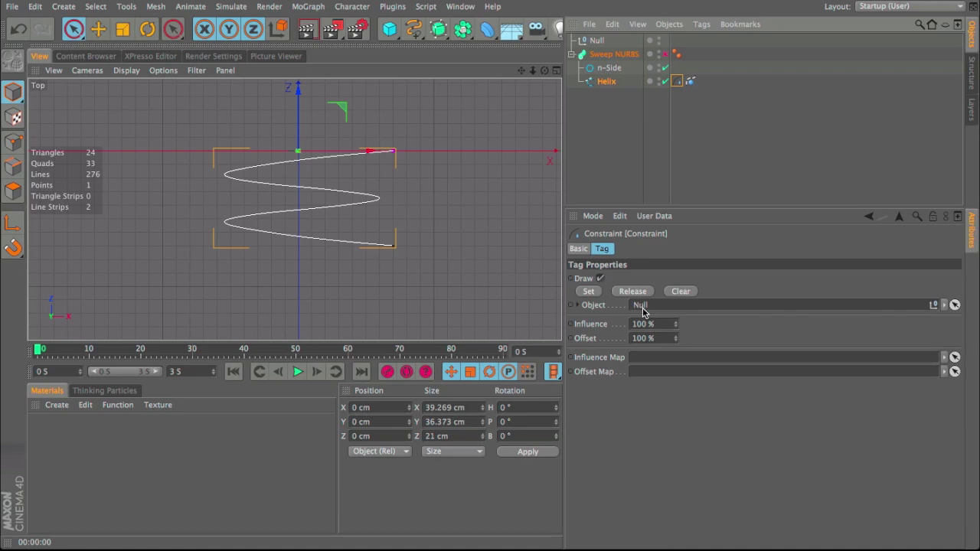
click(590, 292)
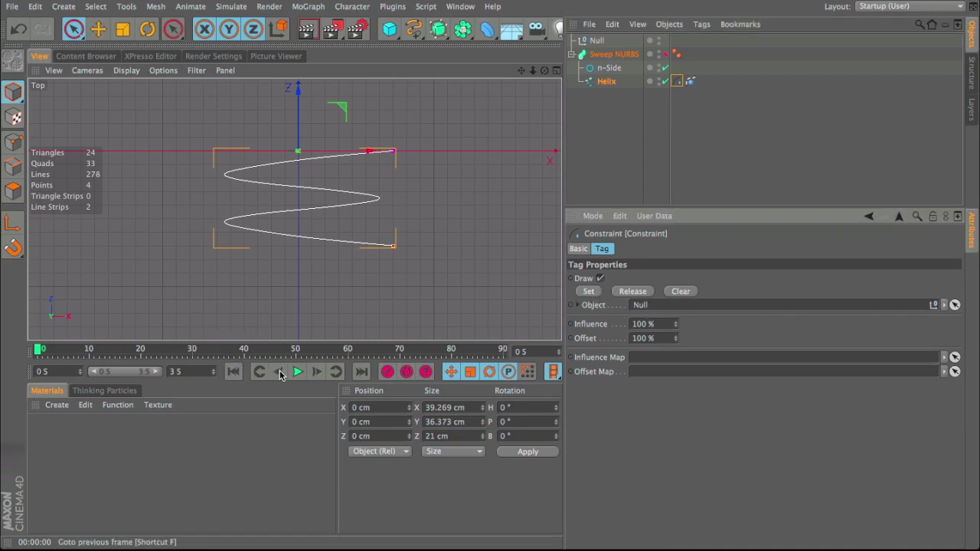
- Play the simulation in the perspective view and extend the project's end time to 20 seconds
click(556, 71)
click(287, 71)
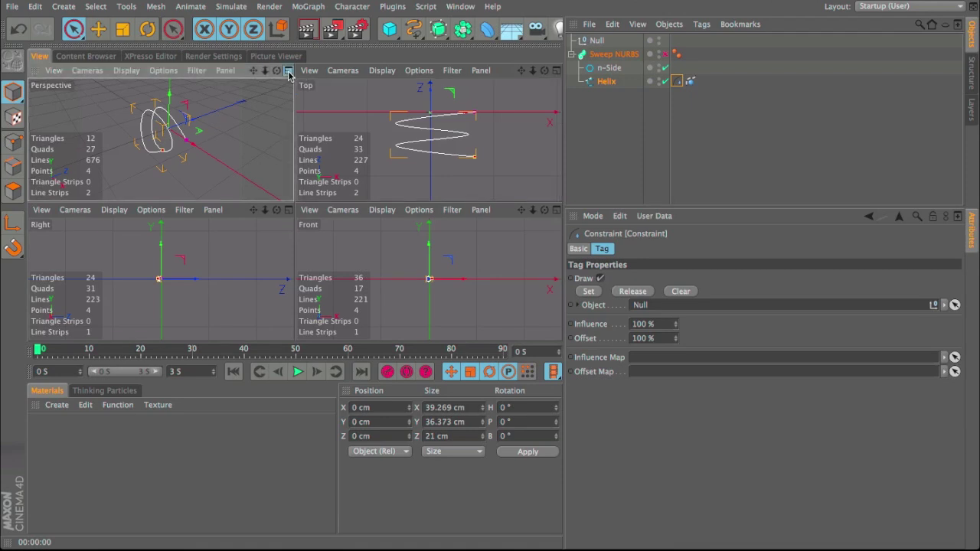
click(298, 370)
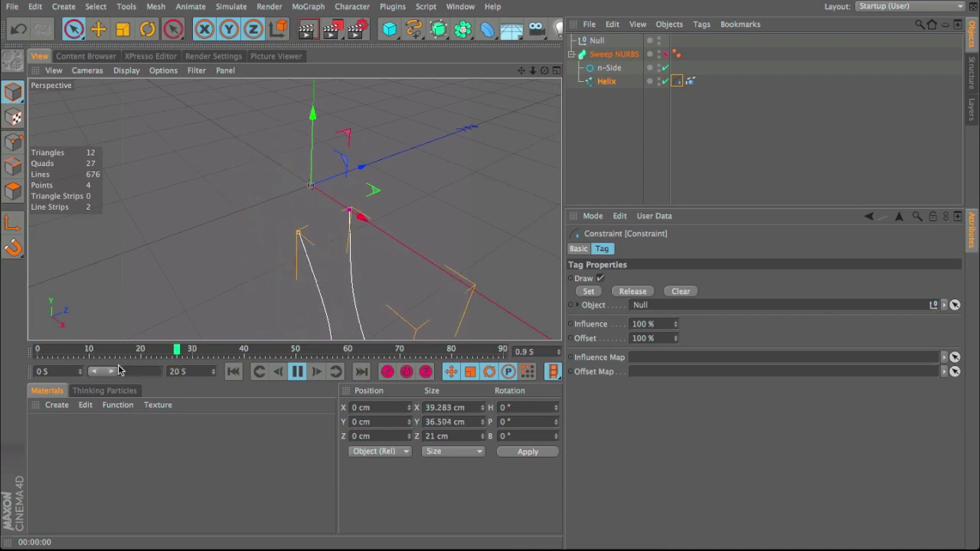
text(20)
key(Return)
- Move the Null along the X axis to about 152 cm while the simulation plays, pulling the constrained spline end
click(597, 40)
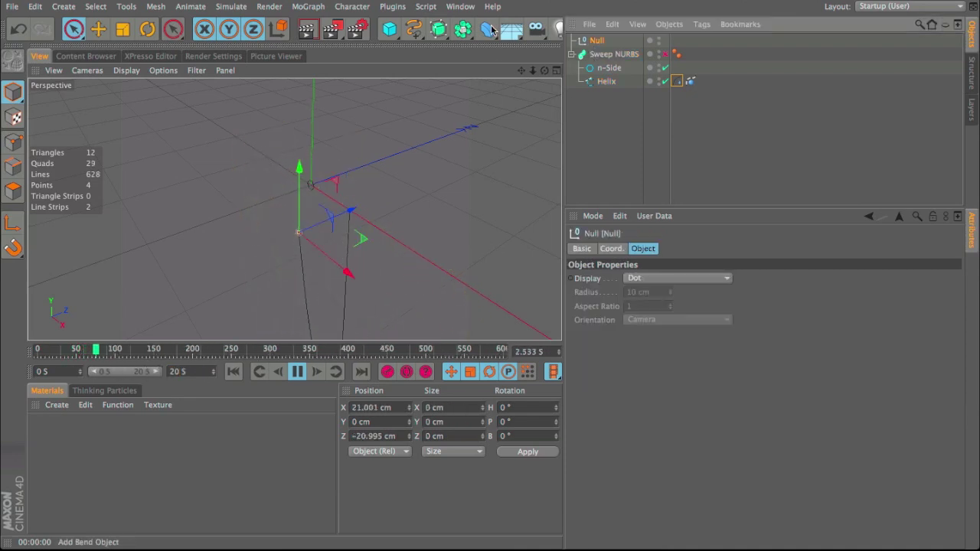
drag(521, 70, 422, 158)
drag(213, 115, 508, 253)
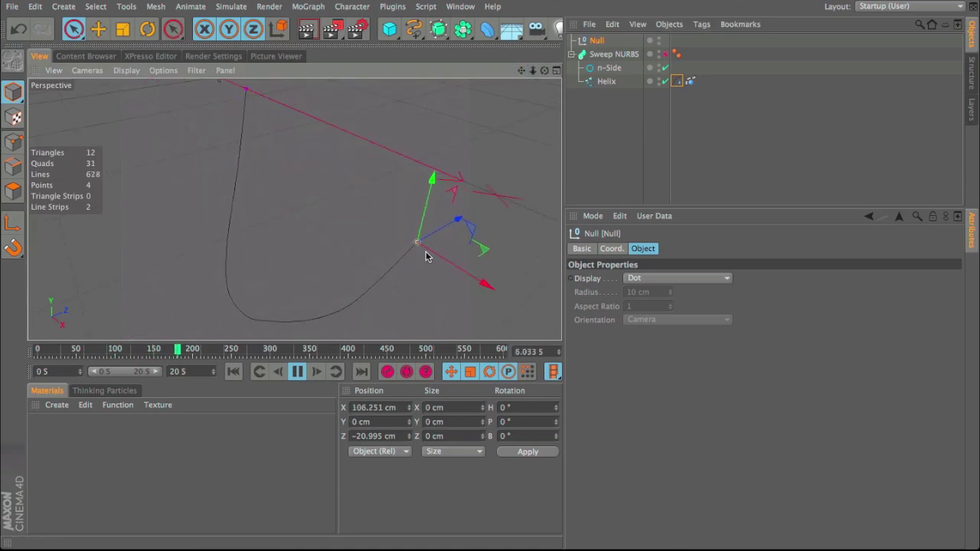
drag(521, 70, 521, 81)
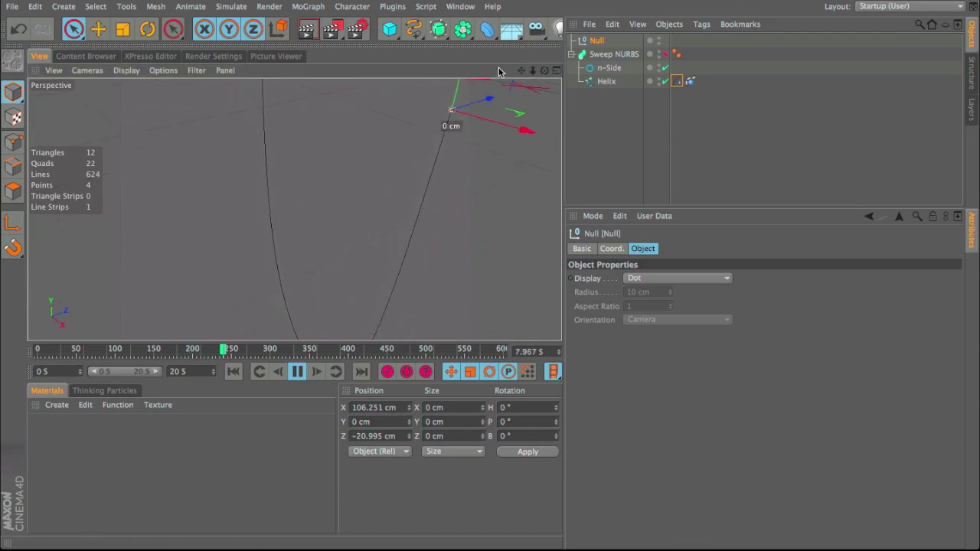
scroll(506, 188, down, 5)
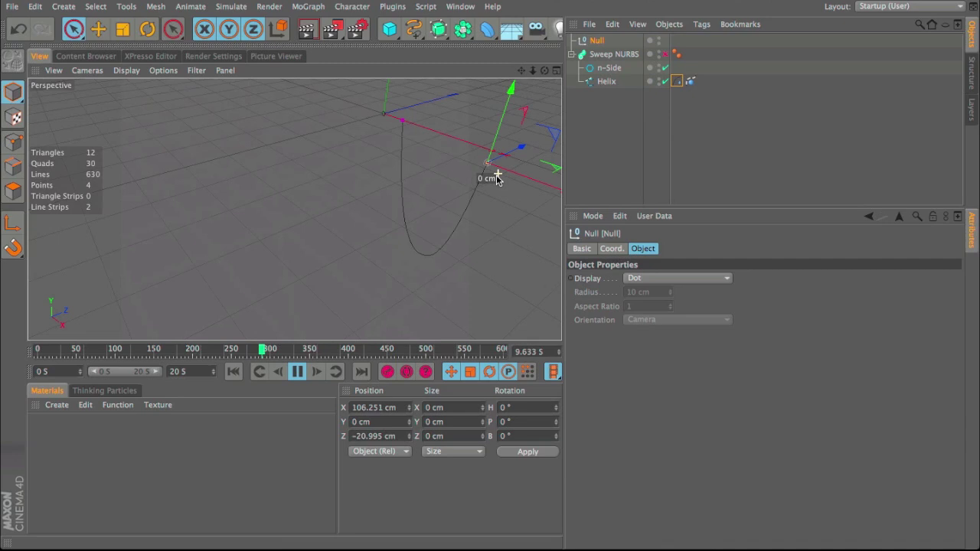
drag(520, 71, 437, 76)
drag(472, 204, 529, 229)
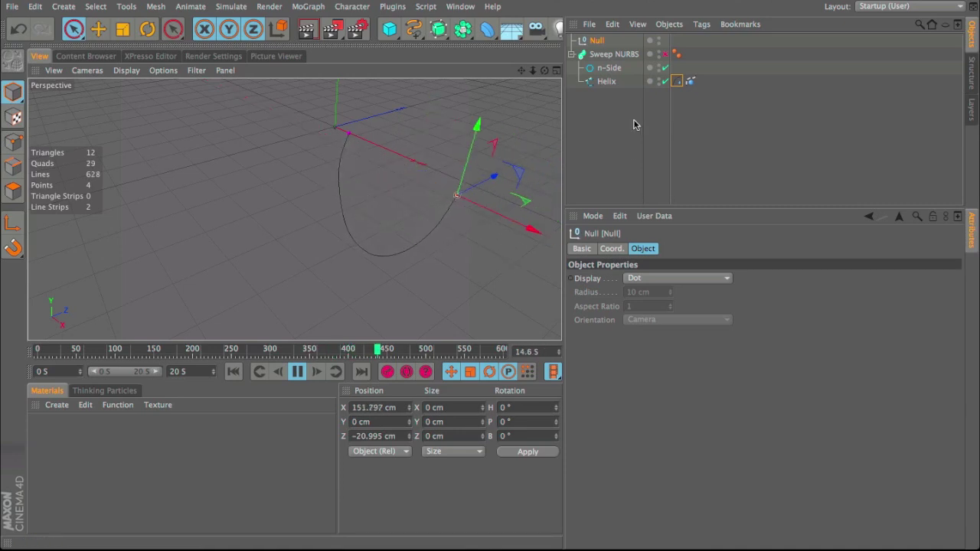
- Set the gravity in the helix's Spline Dynamics forces to 0
click(689, 82)
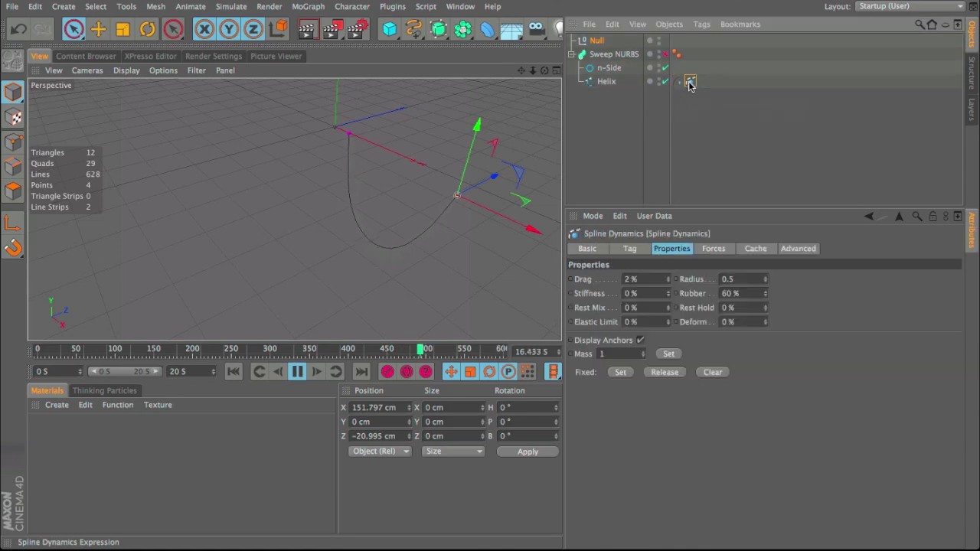
click(714, 248)
double_click(638, 279)
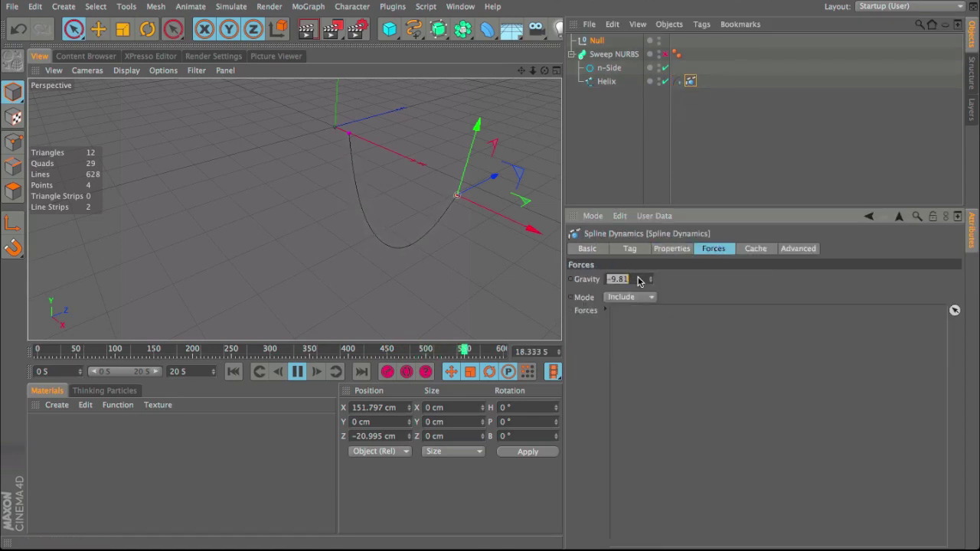
text(0)
key(Return)
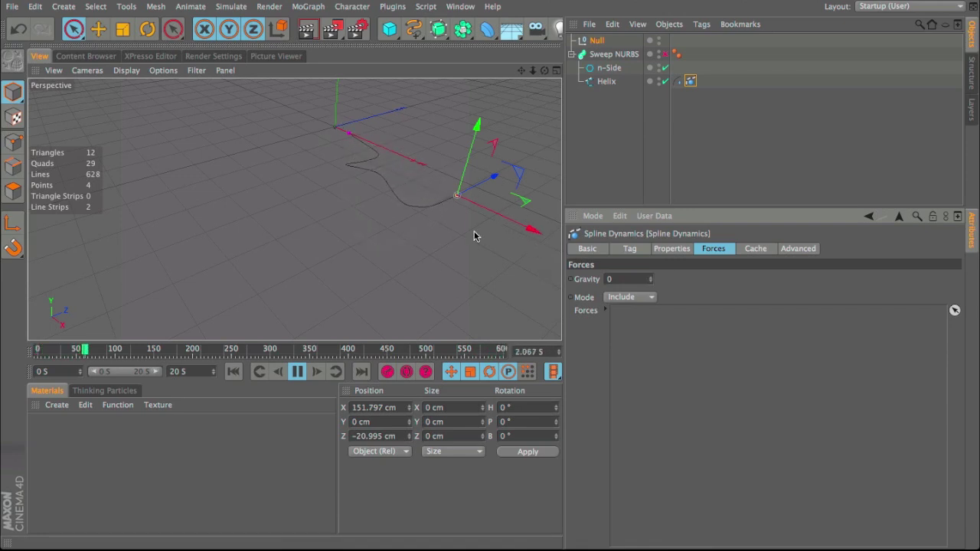
- Stop and rewind the simulation, and undo the recent changes until the Null is back at its original position
click(296, 372)
click(233, 372)
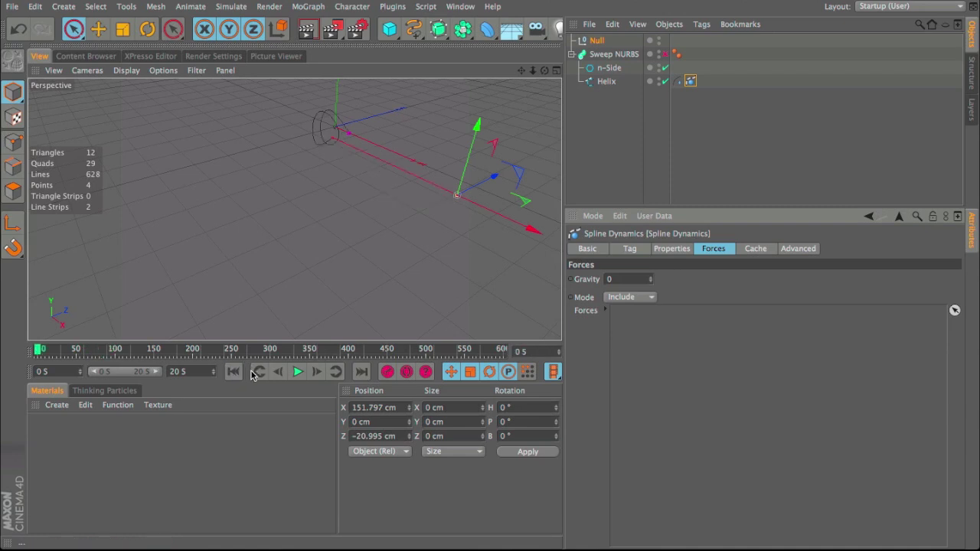
key(super+z)
key(super+z)
key(super+z)
key(super+z)
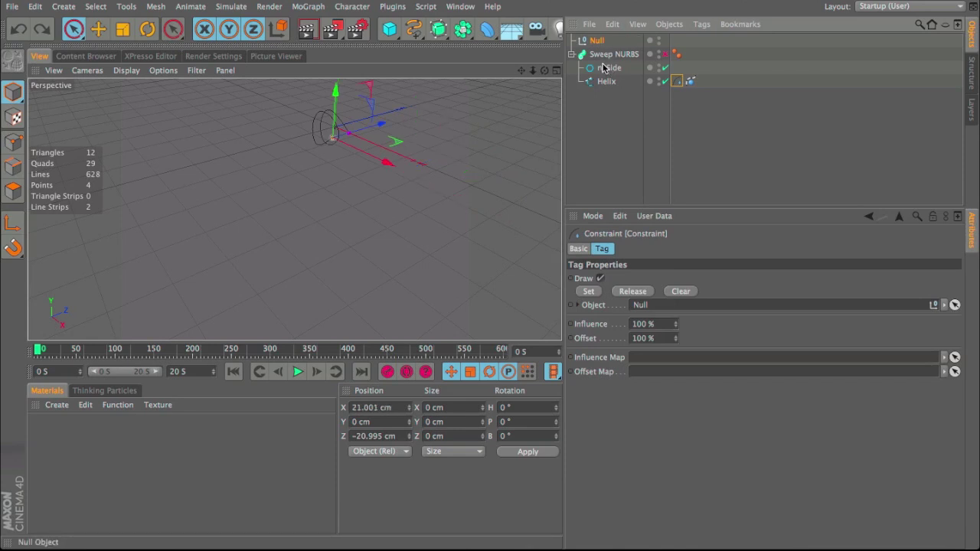
- Set the gravity in the Helix's Spline Dynamics forces to 0 again
click(689, 81)
click(628, 280)
text(0)
- Test the spline by moving the Null to about 109 cm on X during playback, and return Null and timeline to their starts
click(297, 371)
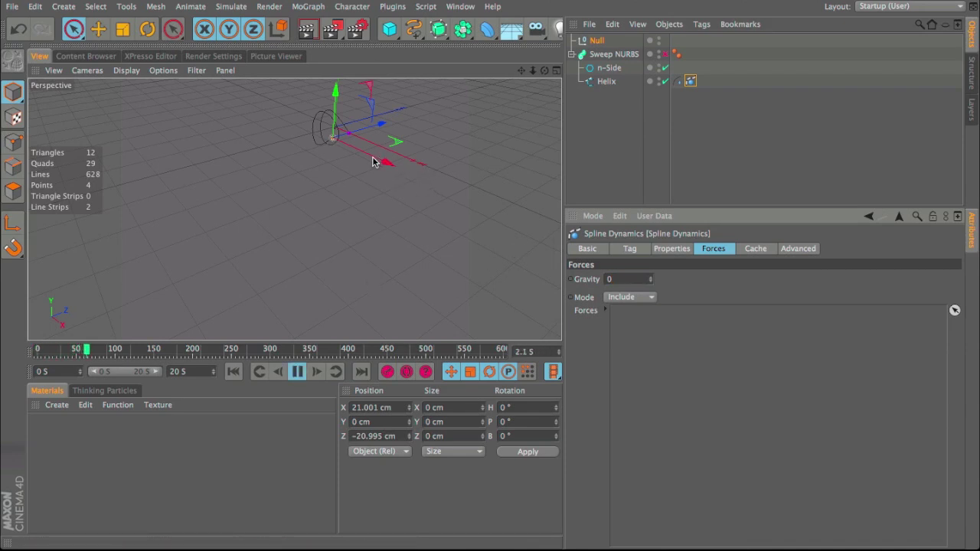
drag(373, 162, 464, 190)
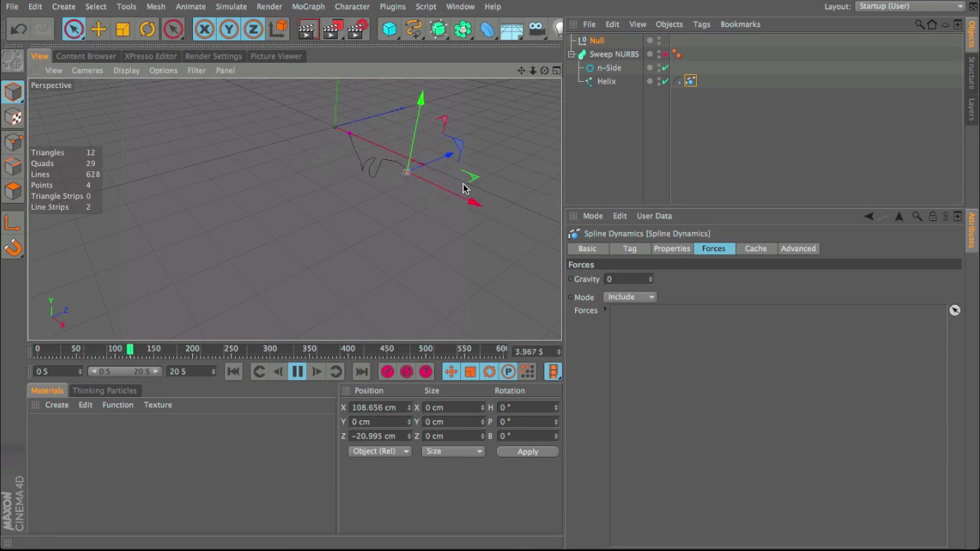
click(297, 371)
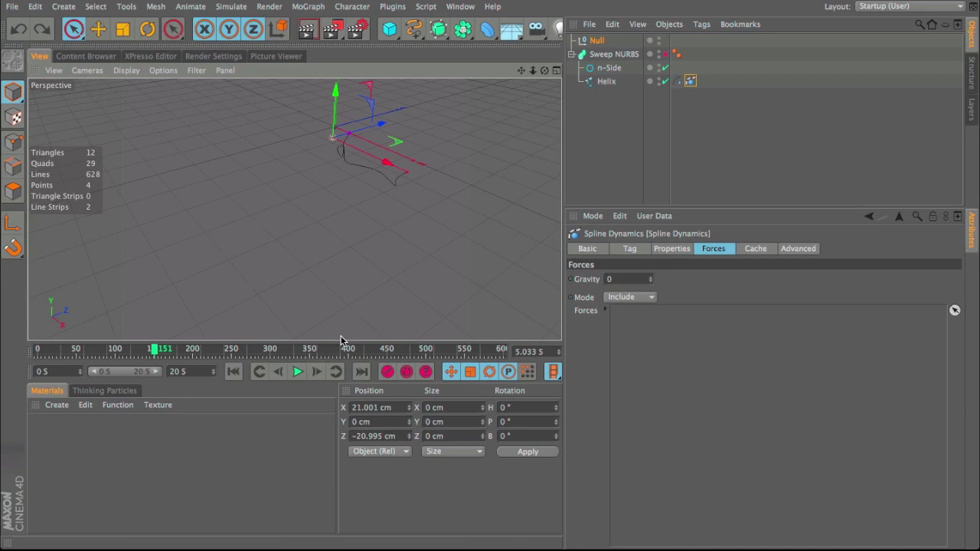
click(234, 372)
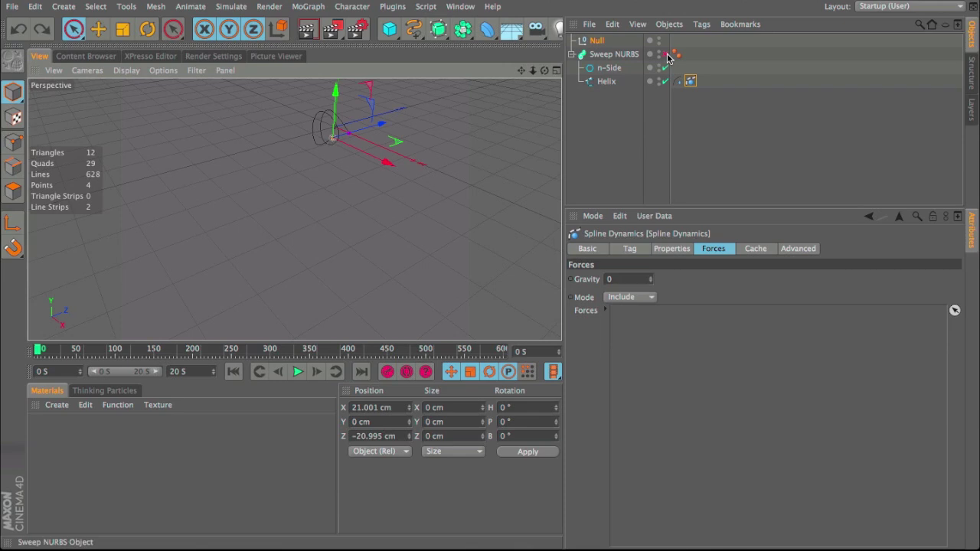
- Enable the Sweep NURBS and test the tube by moving the Null to about 162 cm on X during playback, restoring the start state
key(F8)
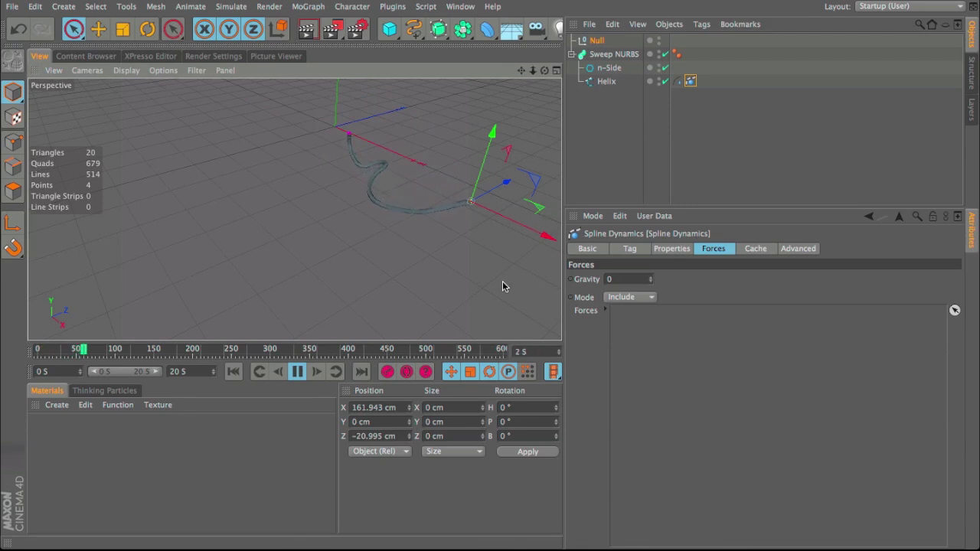
click(297, 371)
click(233, 373)
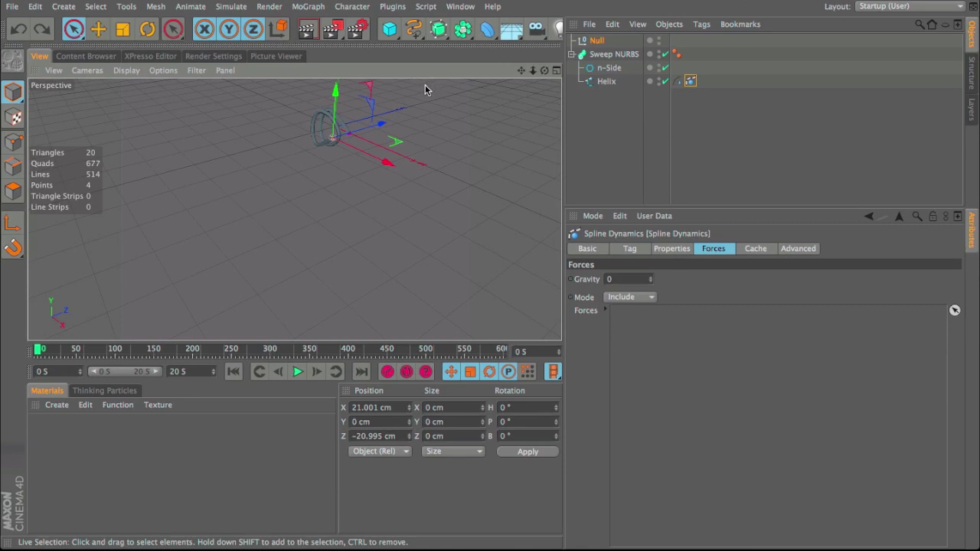
- Add a sphere with a 50 cm radius, 60 segments and the Icosahedron type
alt+middle_drag(343, 161, 294, 210)
alt+drag(286, 173, 379, 145)
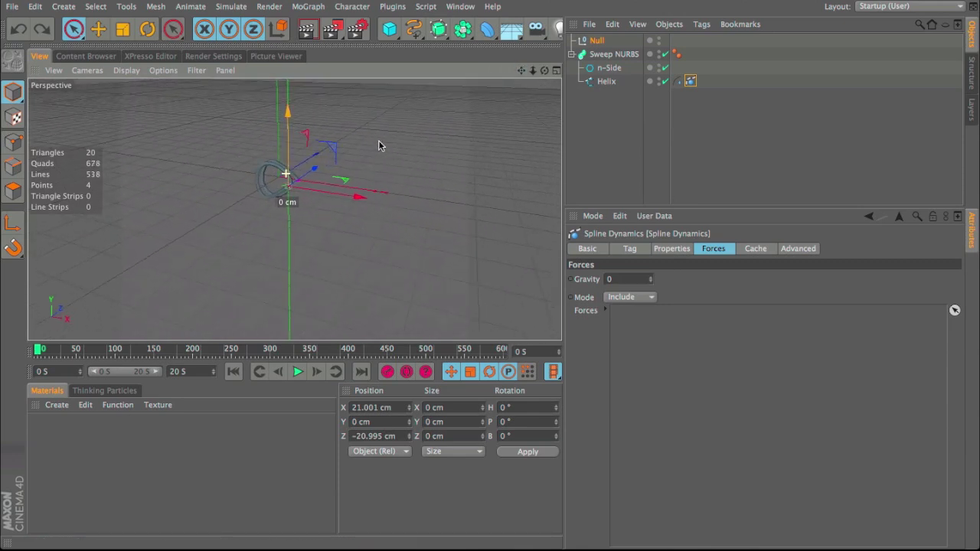
click(388, 29)
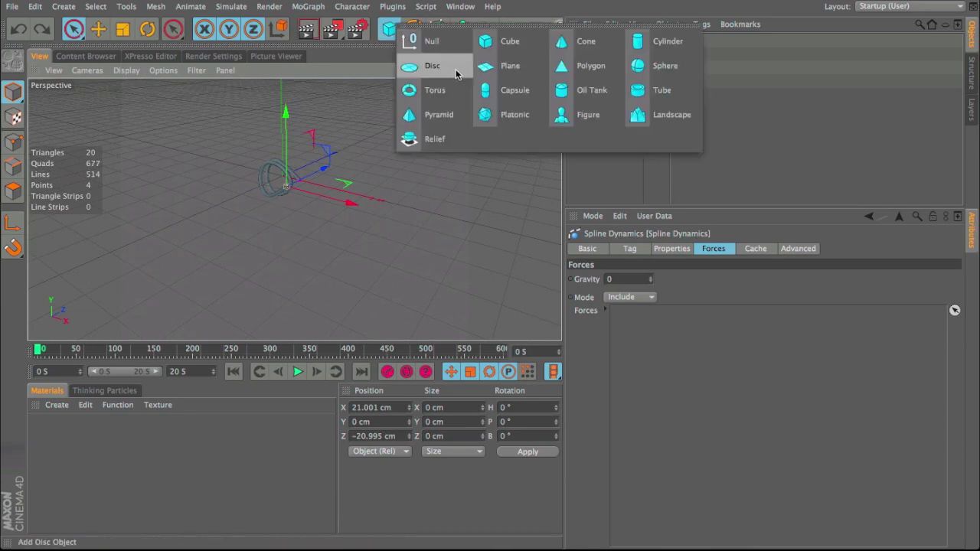
click(636, 66)
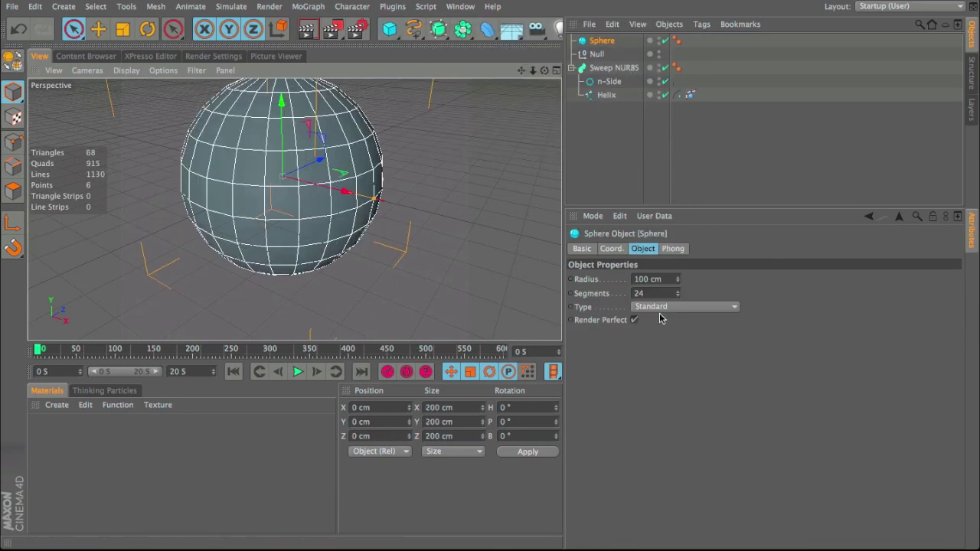
click(667, 280)
text(50)
key(Return)
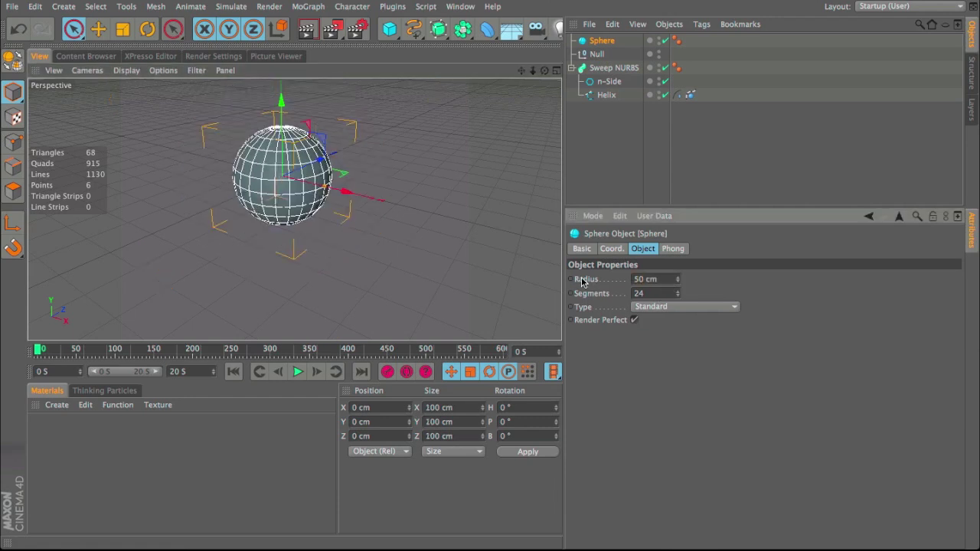
text(60)
key(Return)
click(634, 307)
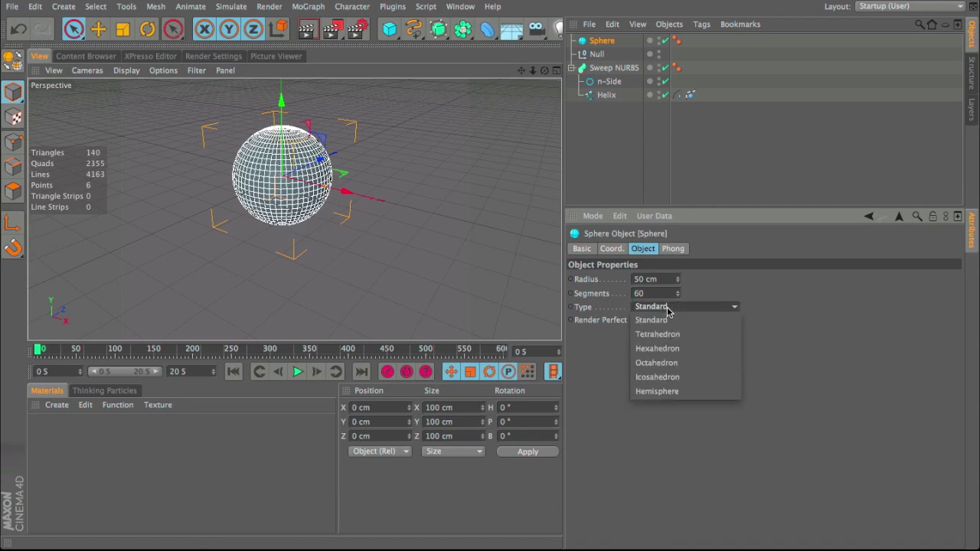
click(647, 378)
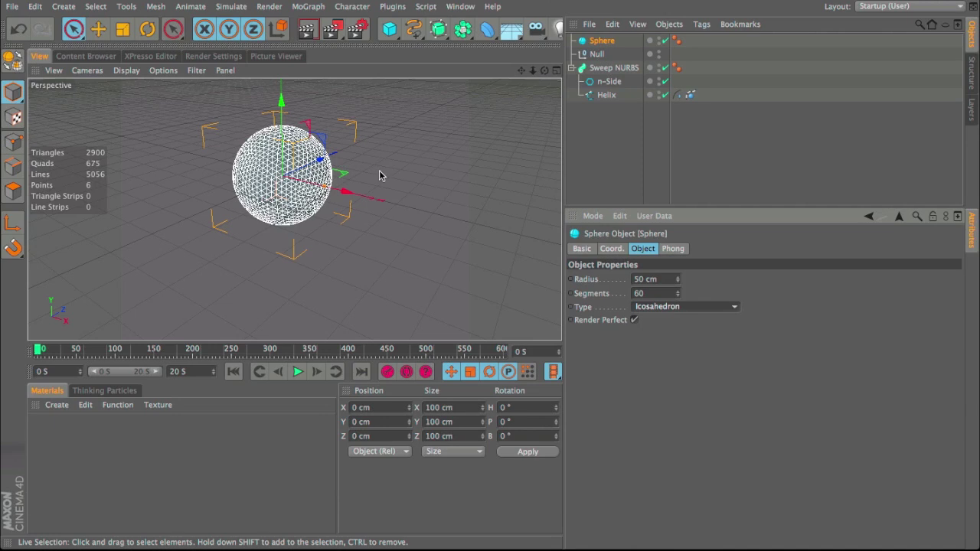
- Make the sphere editable and switch to point mode
key(c)
alt+drag(317, 191, 191, 164)
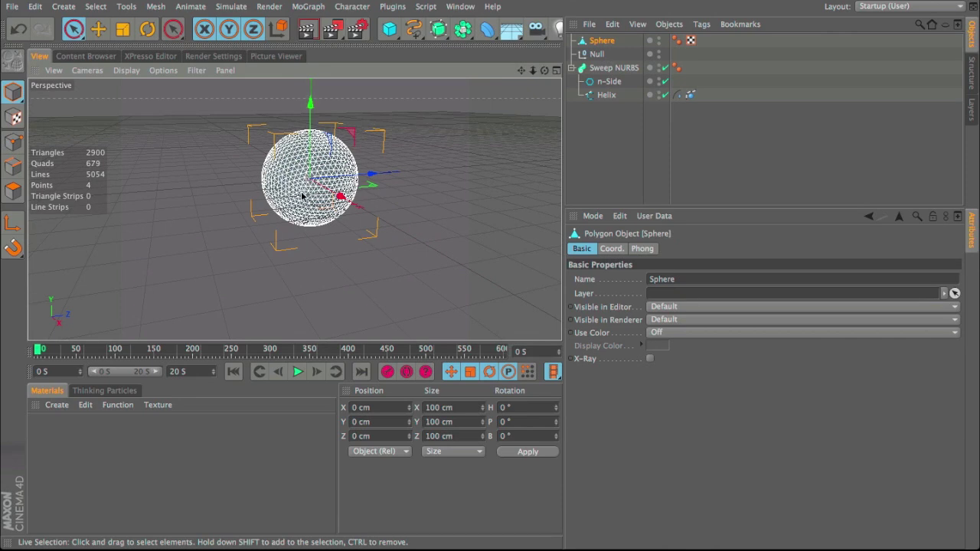
scroll(302, 193, up, 3)
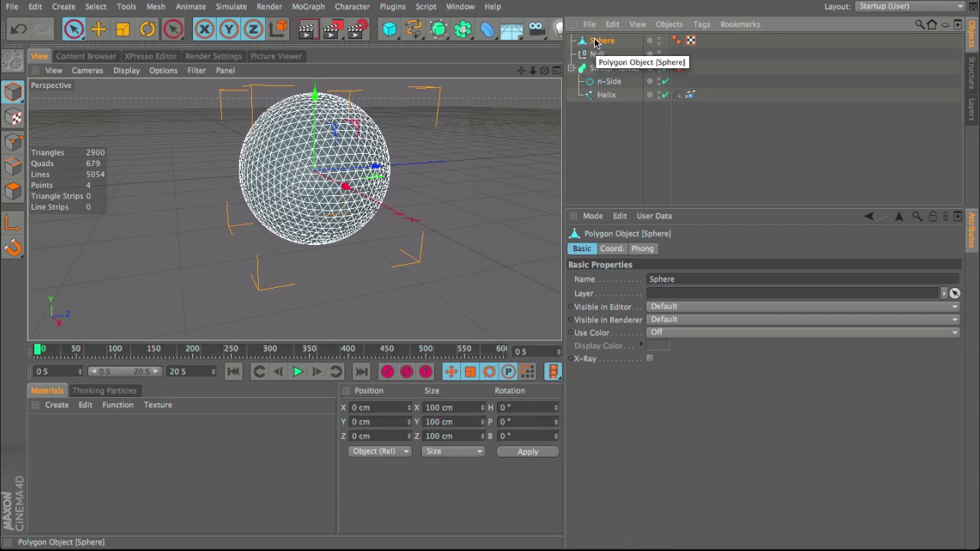
click(13, 141)
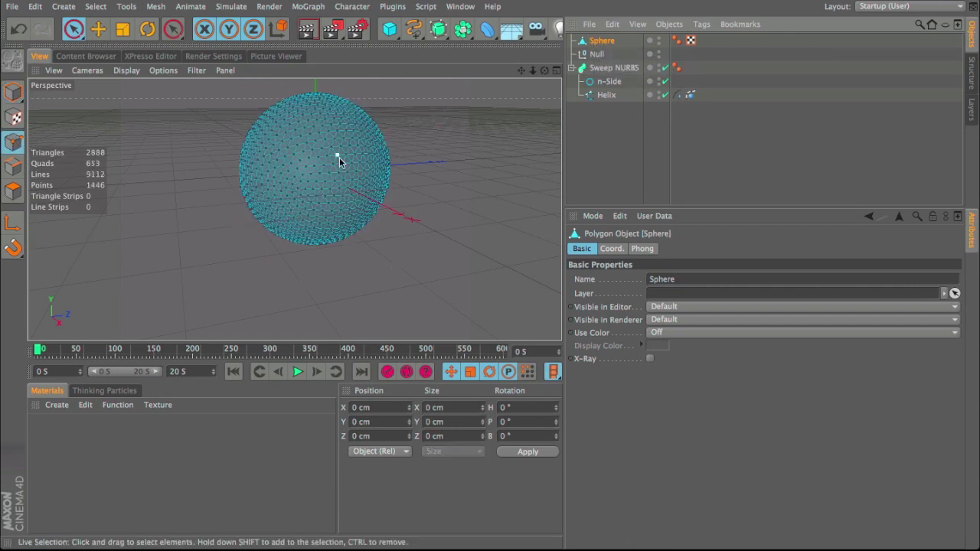
- Paint a 100% vertex map patch on the sphere around the X axis, using Live Selection in Vertex Painting mode with radius 20
click(73, 29)
click(73, 24)
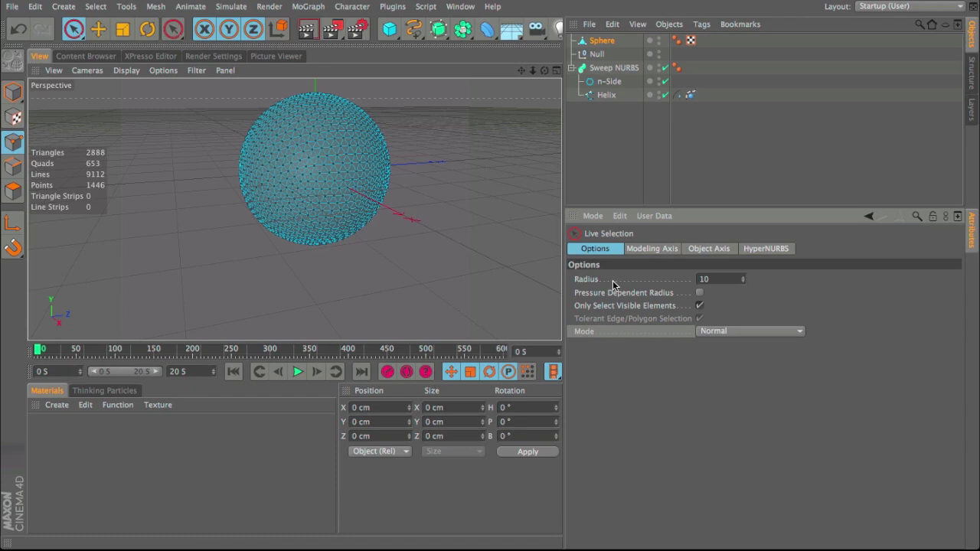
click(713, 331)
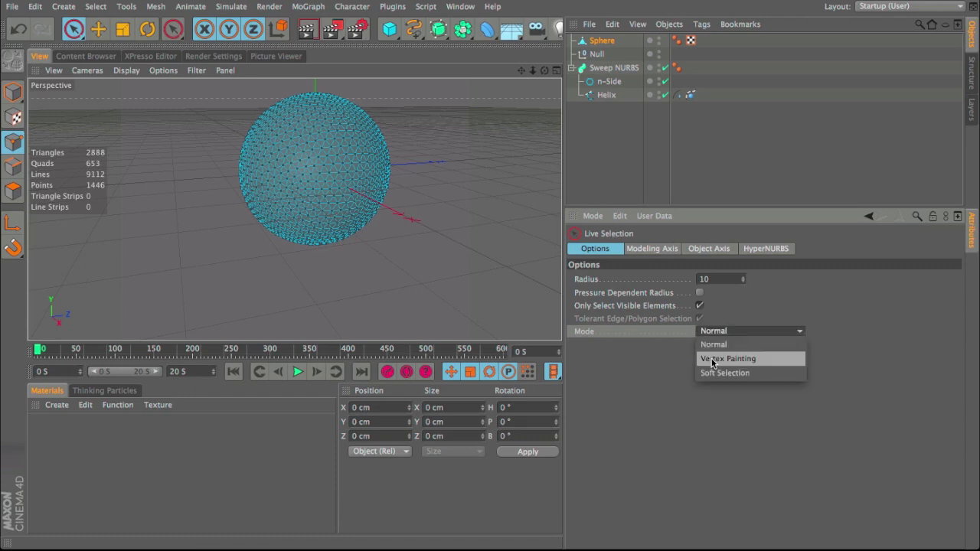
click(712, 358)
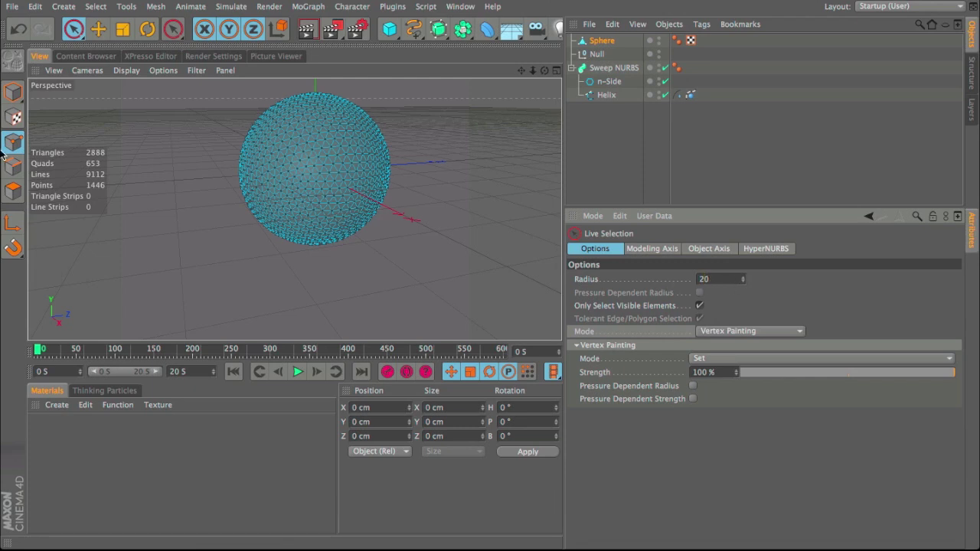
alt+right_drag(317, 164, 382, 207)
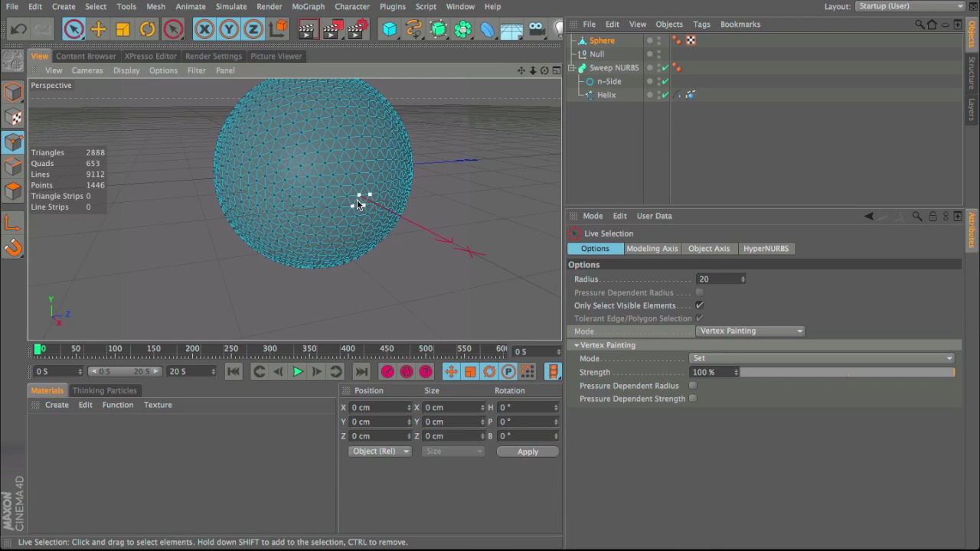
mouse_move(357, 204)
mouse_down()
mouse_move(351, 182)
mouse_move(364, 216)
mouse_move(275, 221)
mouse_move(175, 210)
mouse_move(391, 146)
mouse_move(298, 219)
mouse_move(368, 245)
mouse_move(466, 222)
mouse_move(415, 227)
mouse_up()
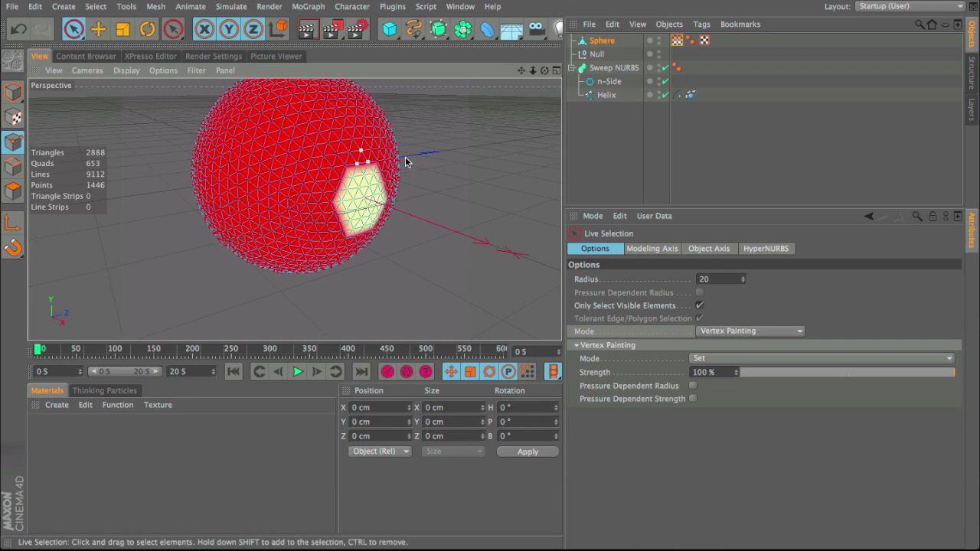
- Fracture the painted sphere with NitroBlast Main, setting the vertex map Nums to 15
click(612, 41)
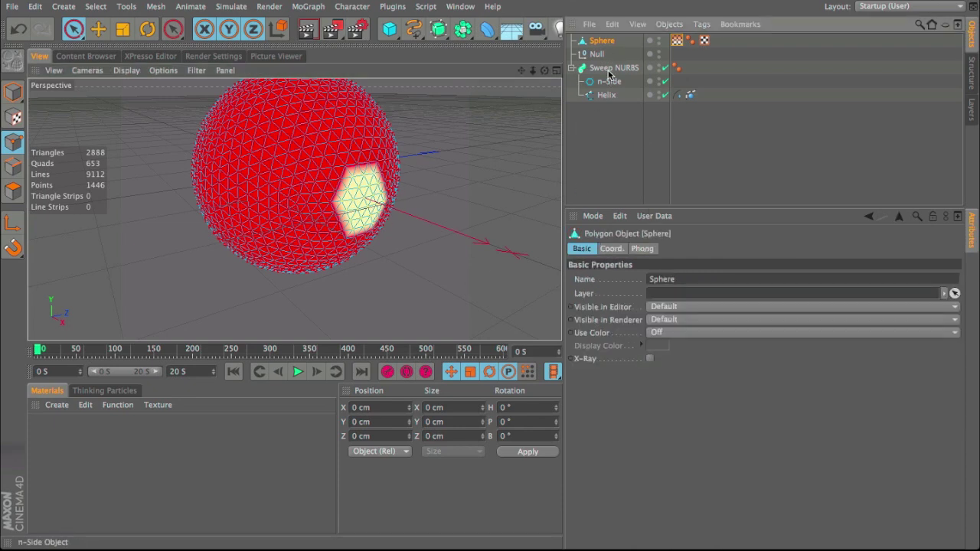
click(392, 7)
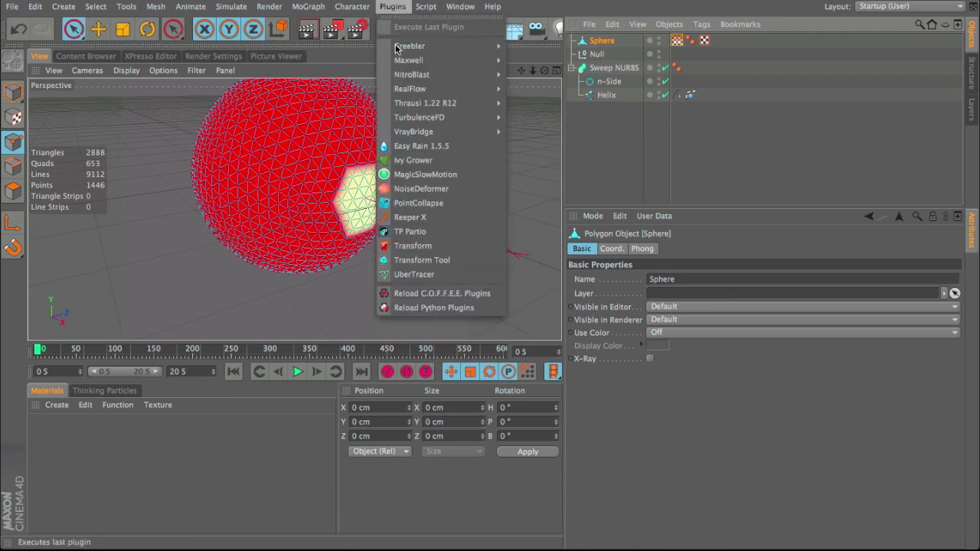
mouse_move(429, 74)
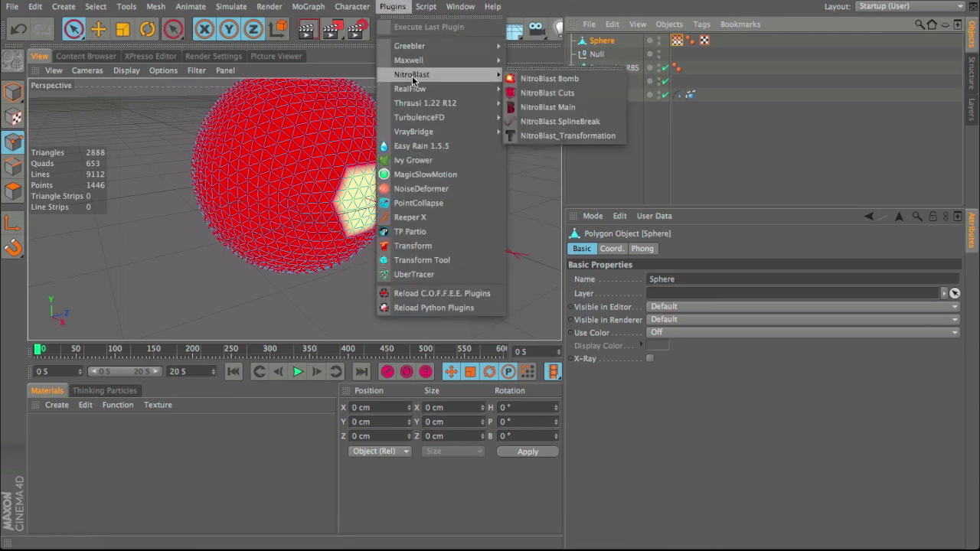
click(563, 108)
drag(569, 7, 832, 70)
click(809, 292)
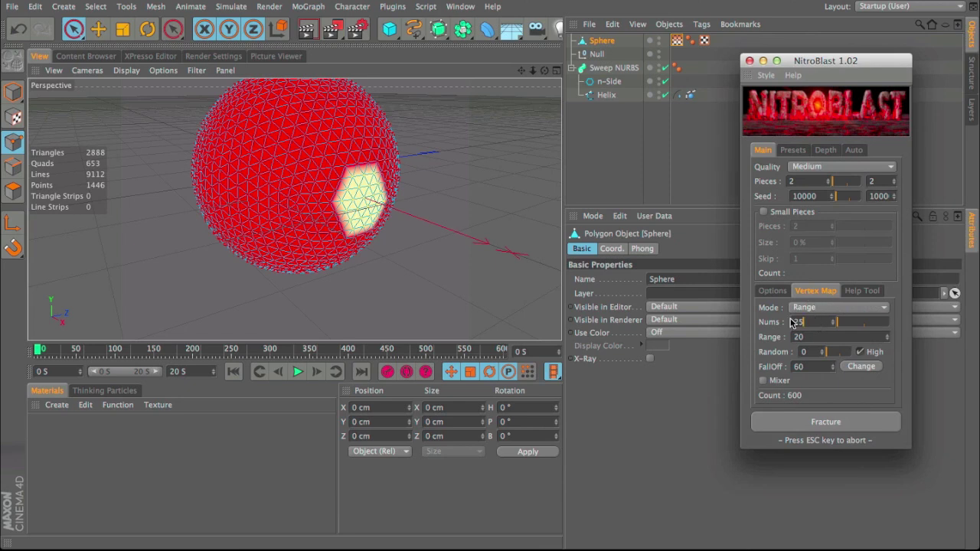
text(15)
key(Return)
click(810, 427)
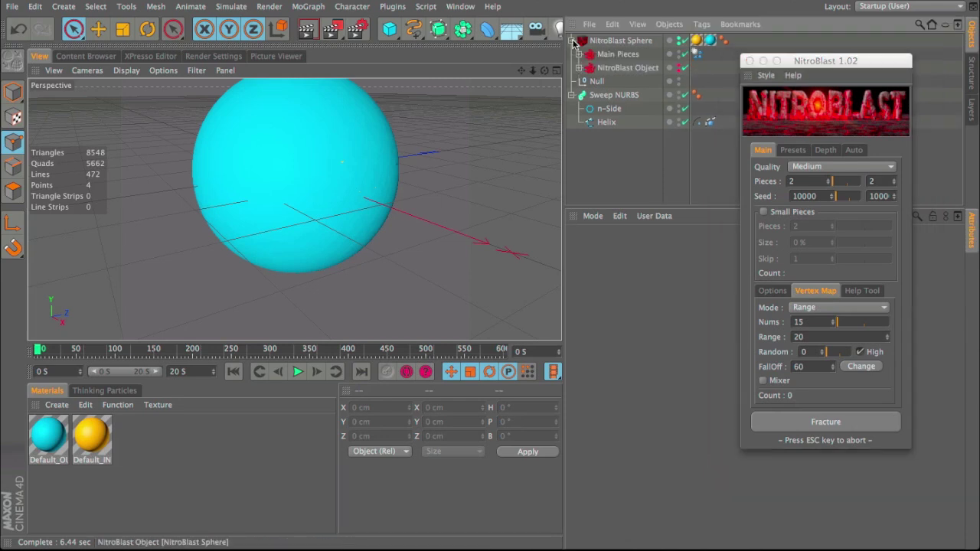
- Set the NitroBlast thickness to 10% and fracture the sphere again
click(579, 54)
click(614, 82)
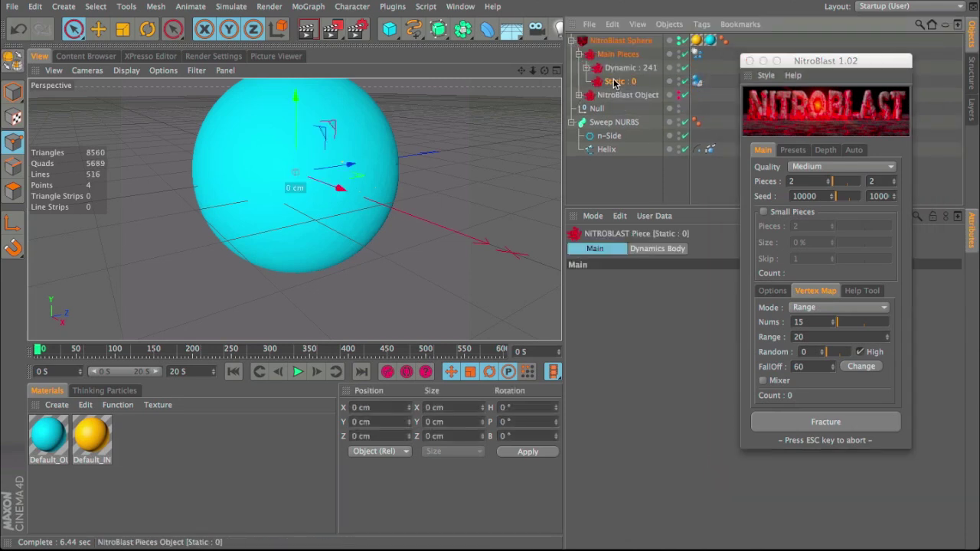
click(617, 68)
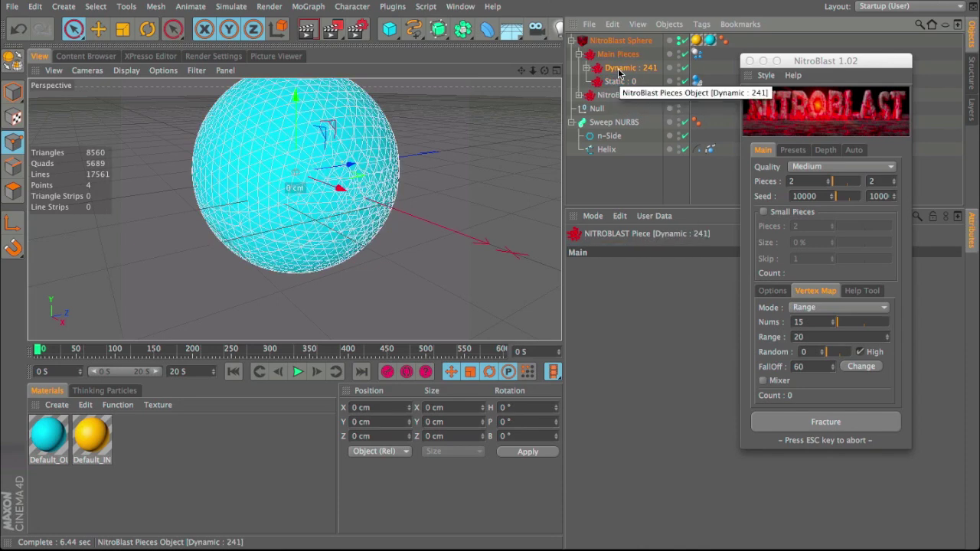
click(614, 42)
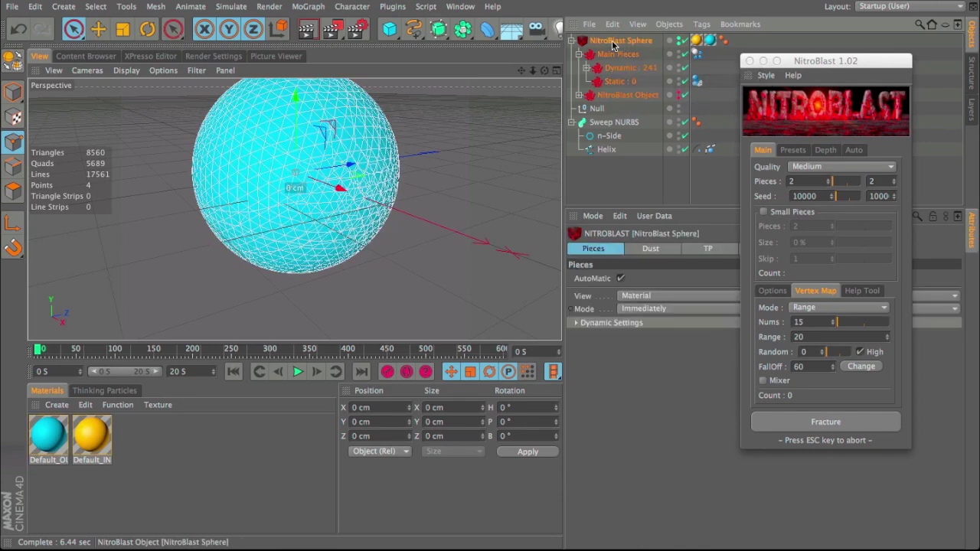
click(773, 153)
click(771, 291)
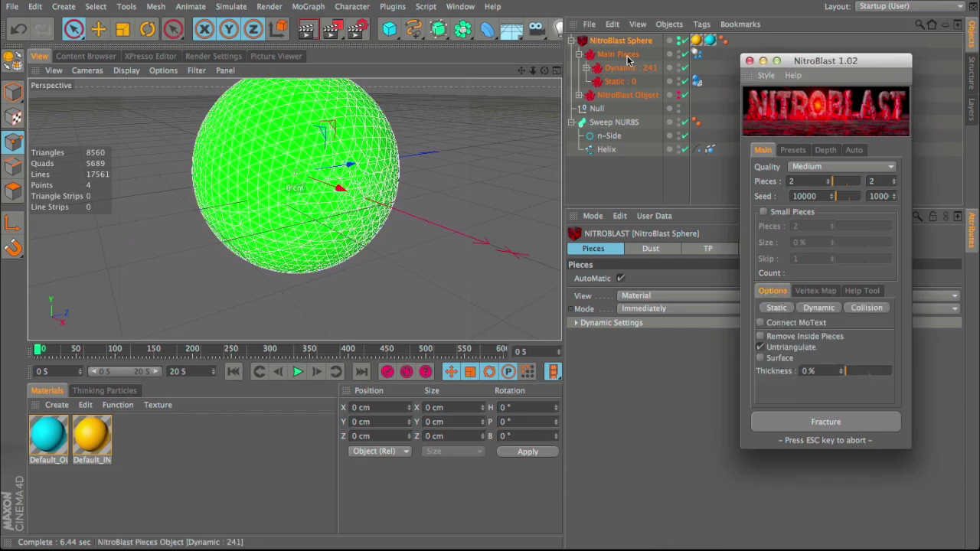
double_click(831, 374)
text(10)
key(Return)
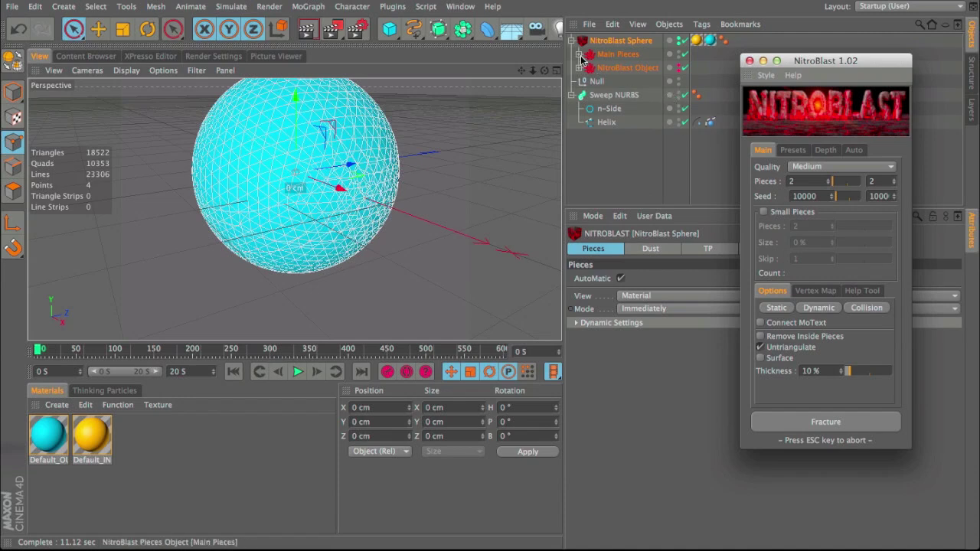
- Add a cube flattened into a 376.6 × 20.482 × 376.6 cm floor below the sphere at Y −120.8 cm and make it a Collider Body
click(388, 28)
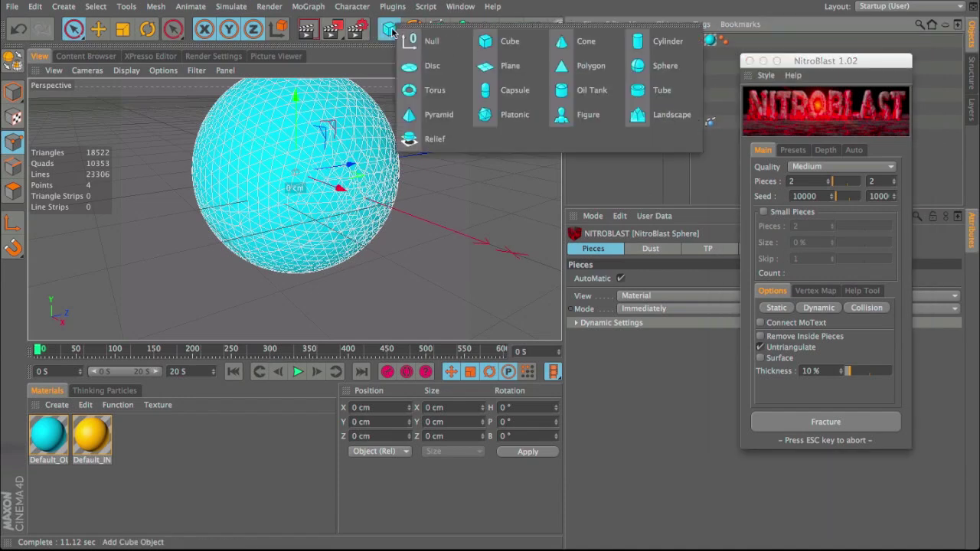
click(498, 43)
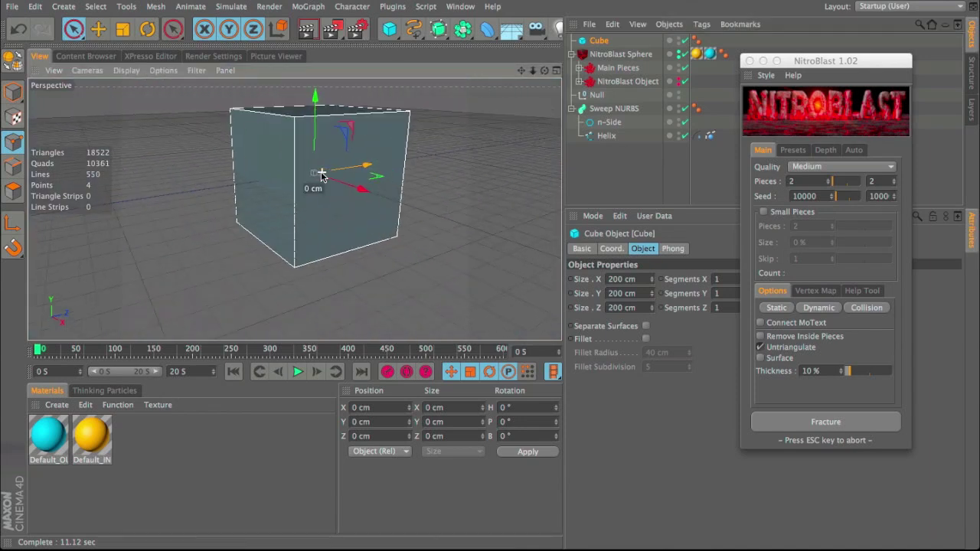
click(13, 91)
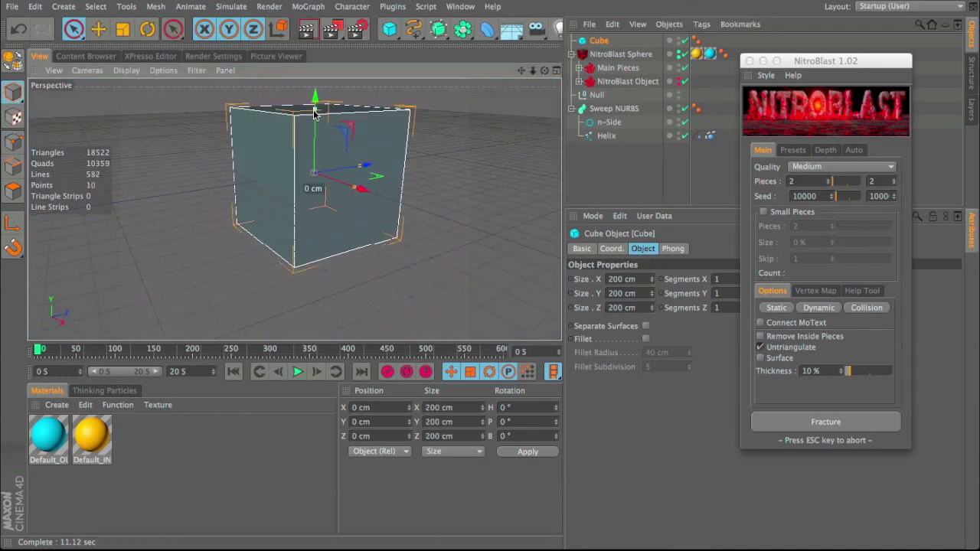
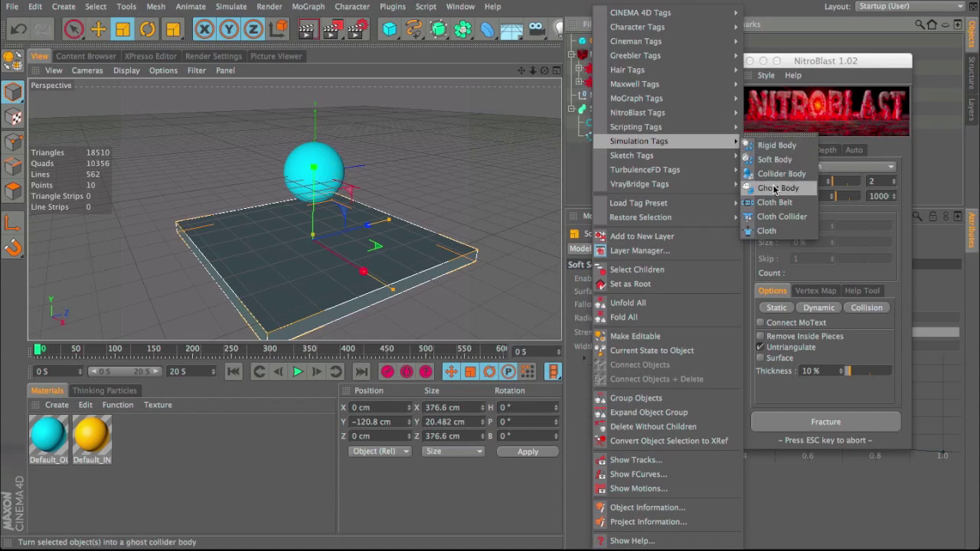
click(777, 174)
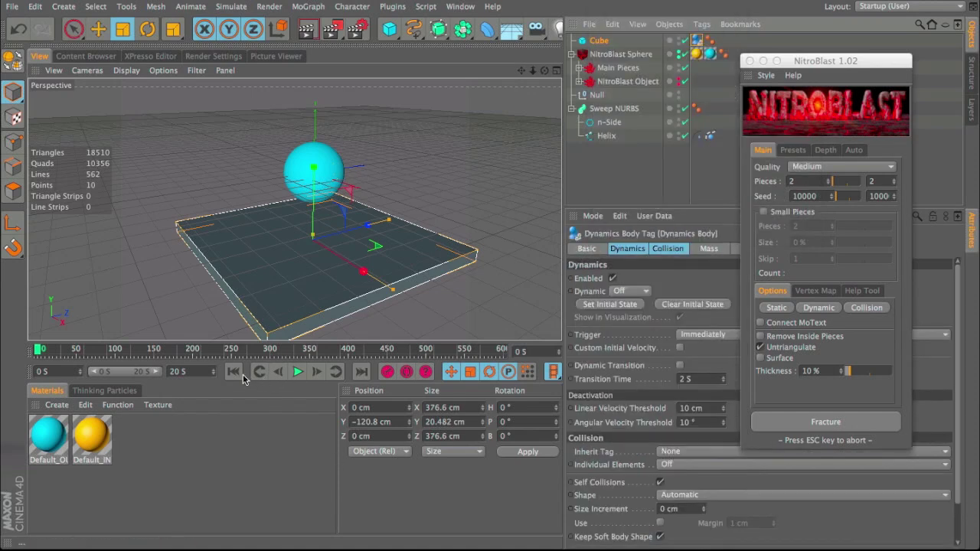
- Play the simulation, examine the sphere's broken pieces on the floor up close, and return to the start of the animation
click(297, 371)
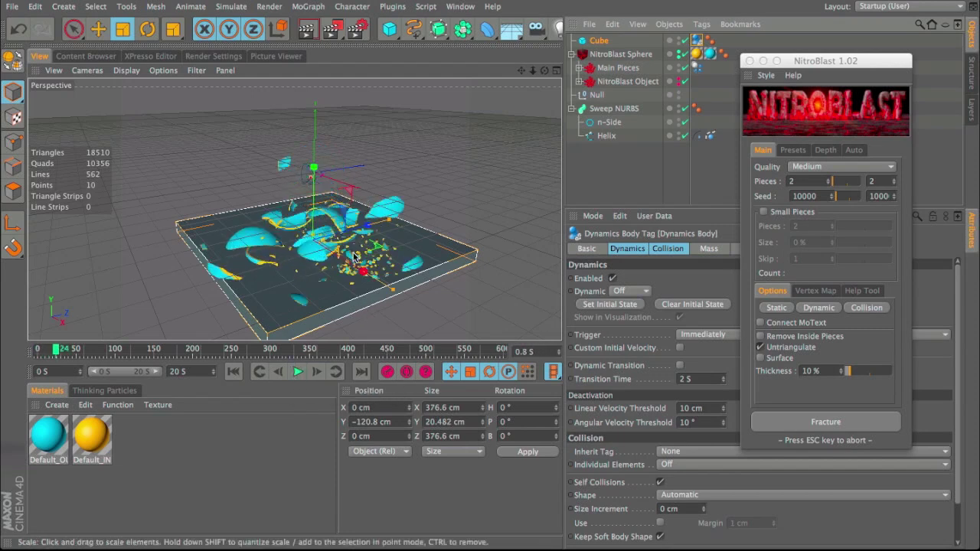
alt+right_drag(350, 256, 304, 261)
scroll(279, 264, up, 5)
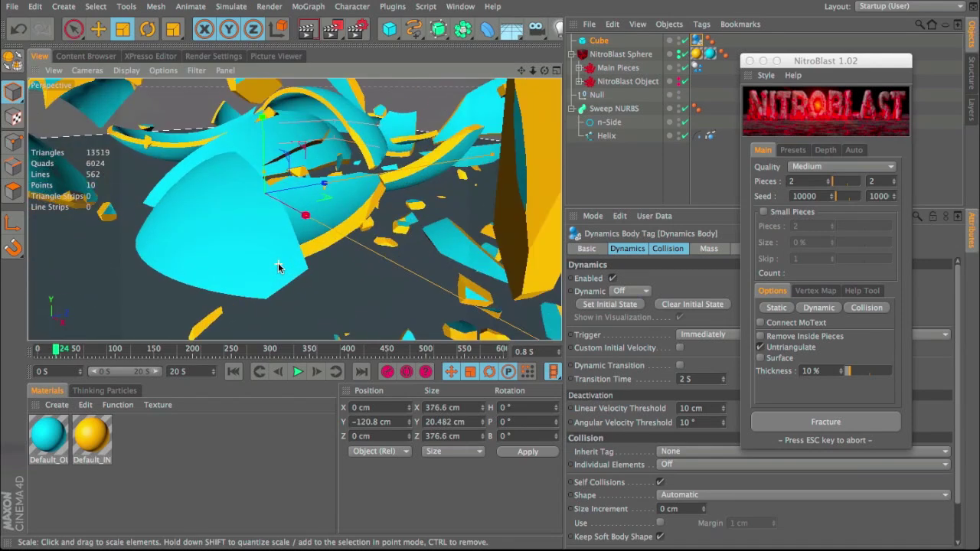
scroll(280, 265, down, 4)
alt+drag(371, 286, 253, 289)
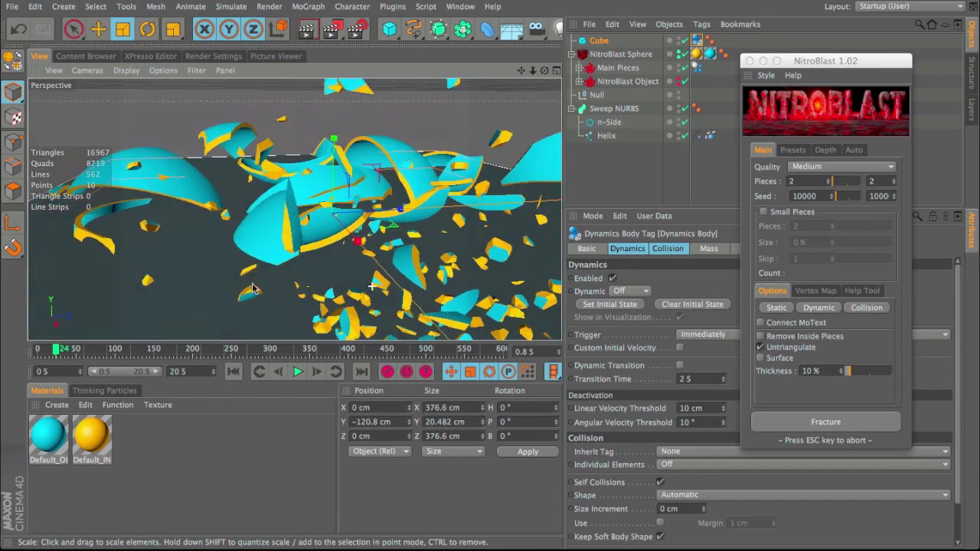
click(234, 371)
- Display the viewport shading with mesh lines and examine the sphere's fracture pattern from several sides
drag(521, 71, 500, 272)
click(140, 58)
click(141, 70)
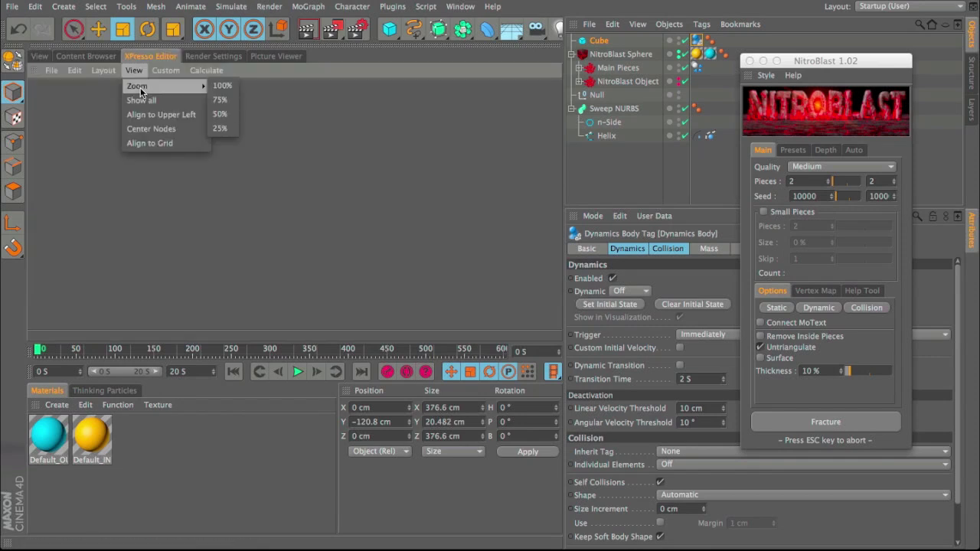
click(44, 54)
click(126, 70)
click(145, 105)
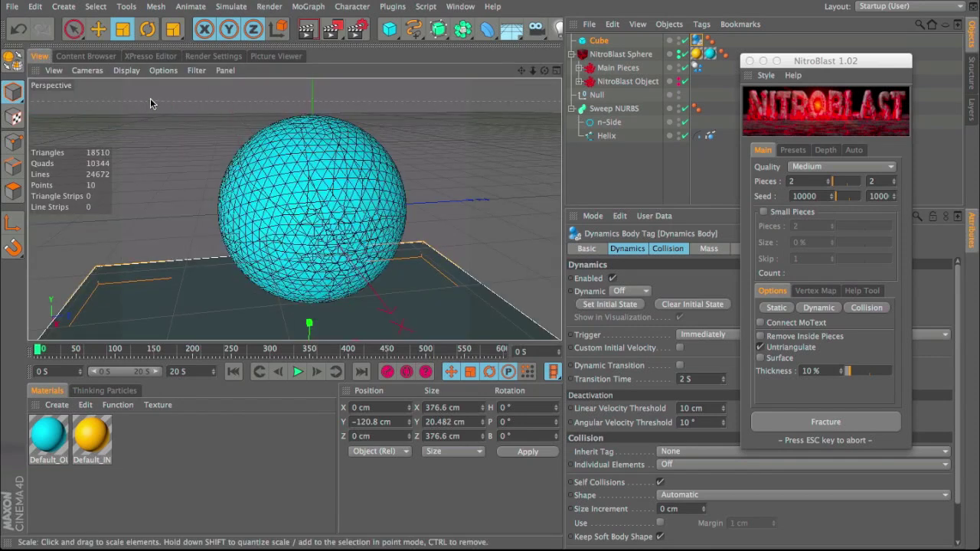
scroll(337, 267, up, 5)
alt+drag(339, 267, 354, 240)
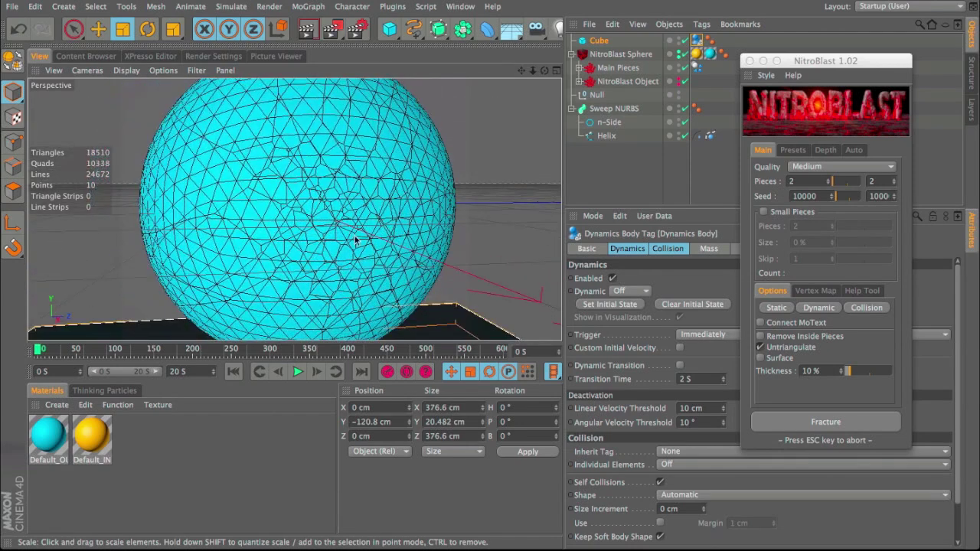
alt+drag(294, 214, 285, 187)
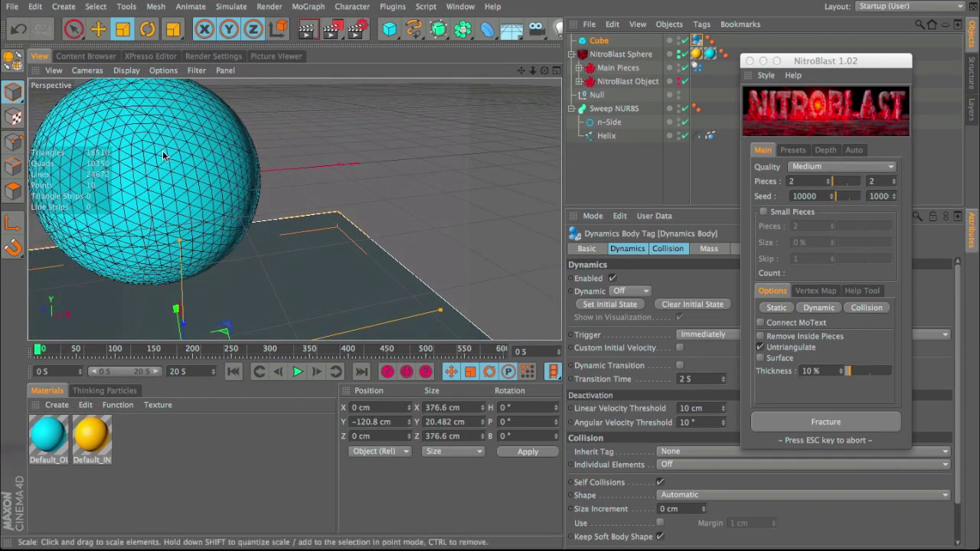
alt+drag(190, 207, 248, 170)
alt+right_drag(318, 174, 257, 201)
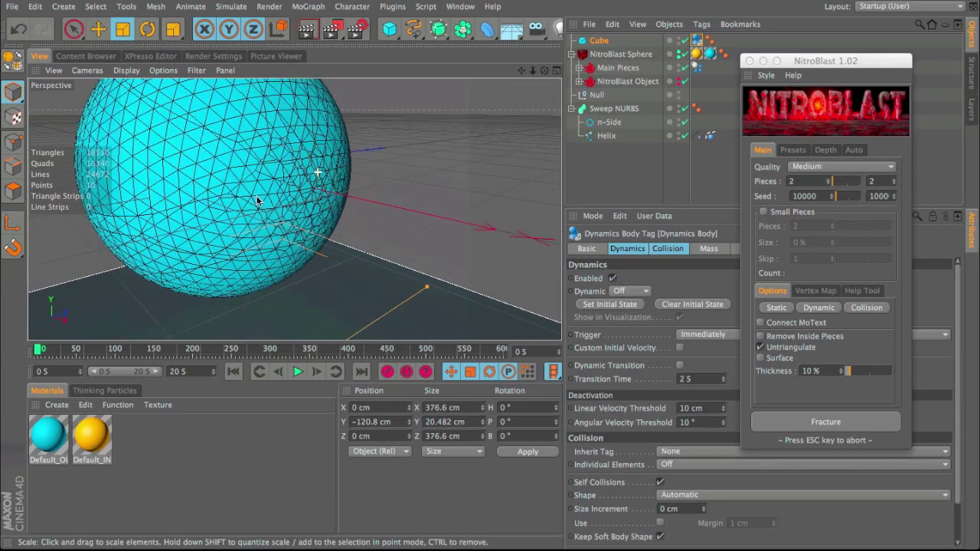
- Delete the floor cube, test-play the fractured sphere without it, and return to the start of the animation
click(598, 40)
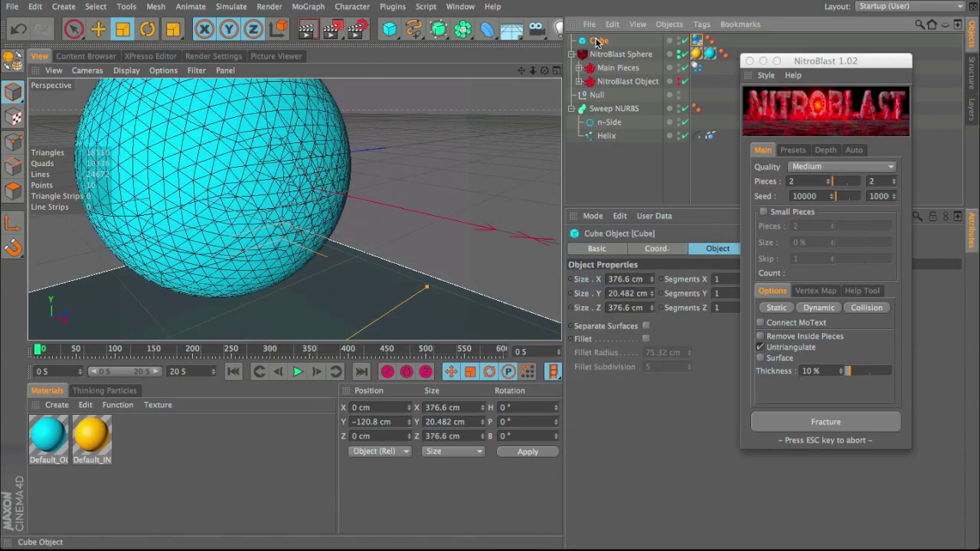
key(Delete)
click(601, 40)
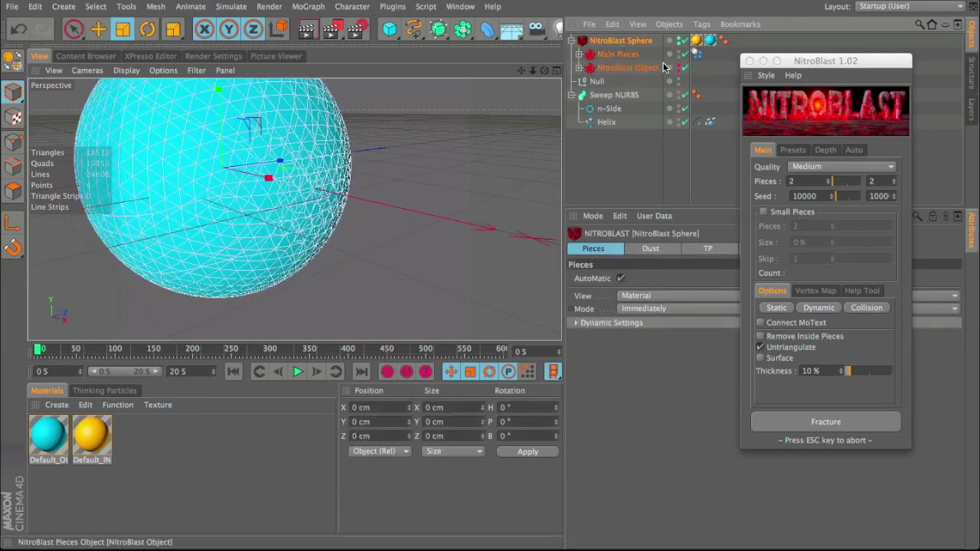
click(614, 54)
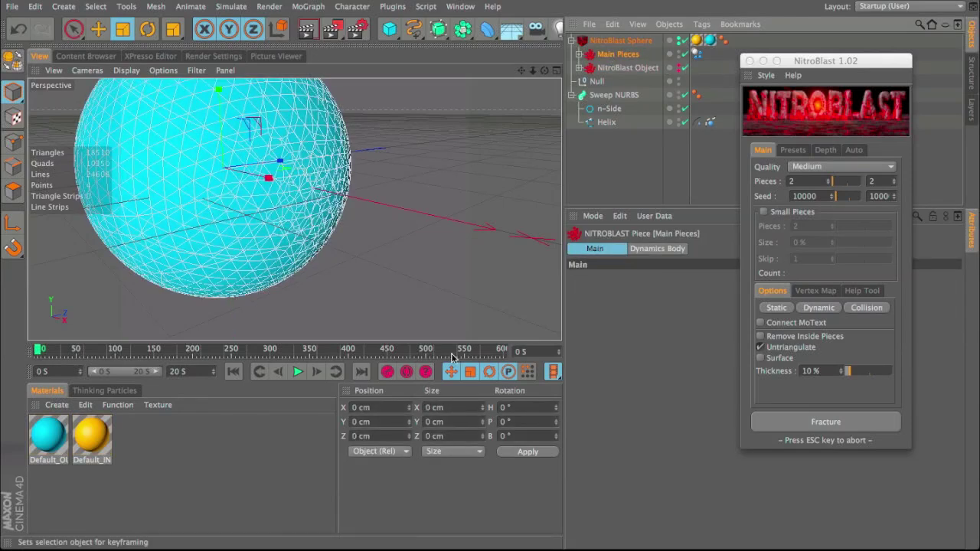
click(298, 372)
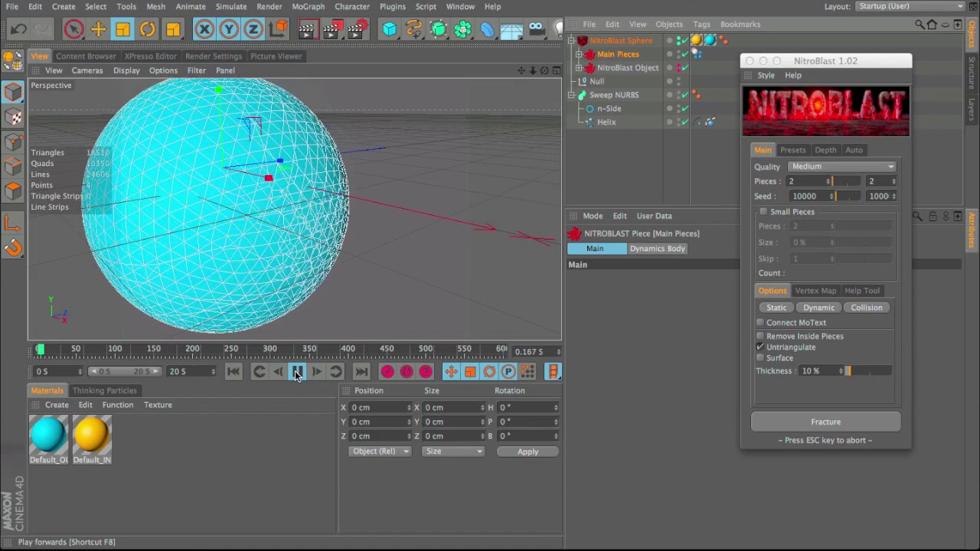
click(231, 372)
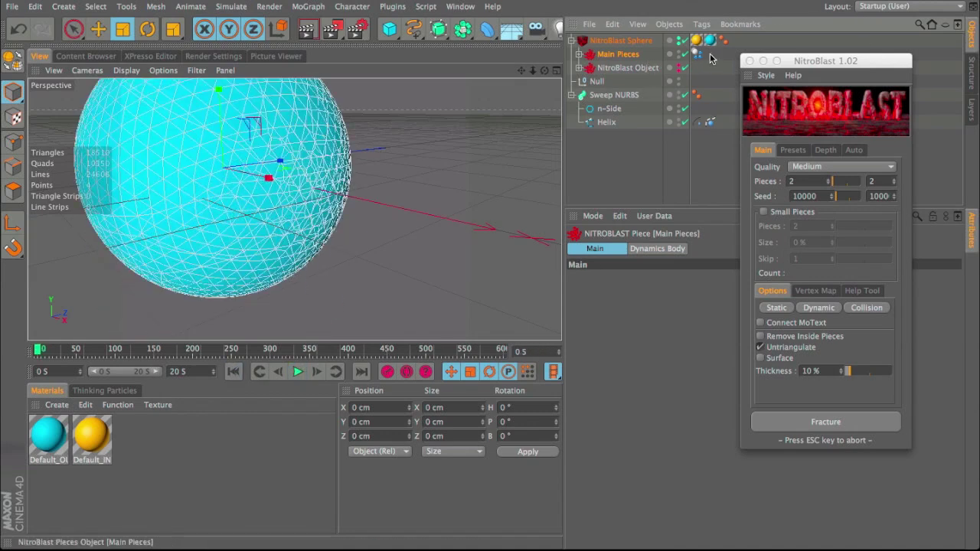
- Set the NitroBlast Sphere's pieces mode to Collision
click(696, 55)
click(619, 41)
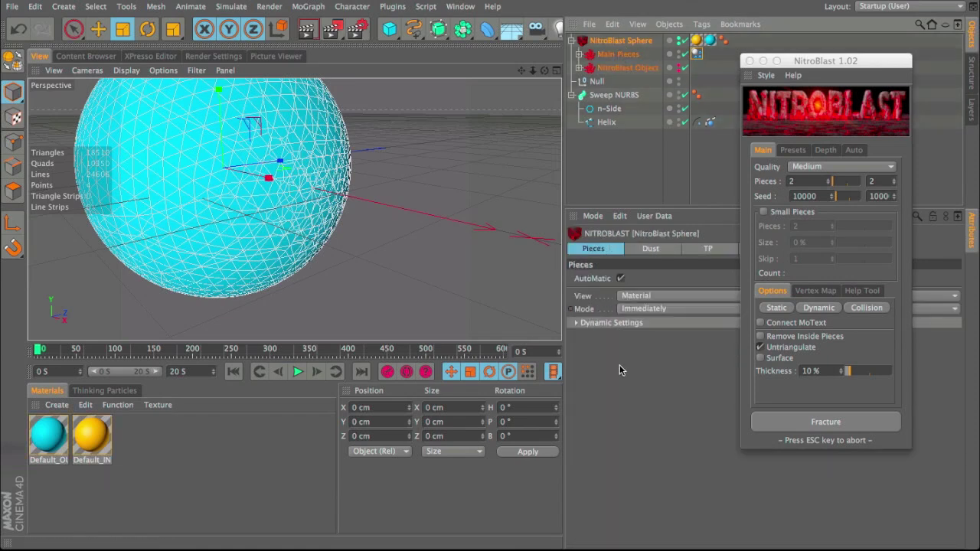
click(635, 295)
click(636, 295)
click(637, 308)
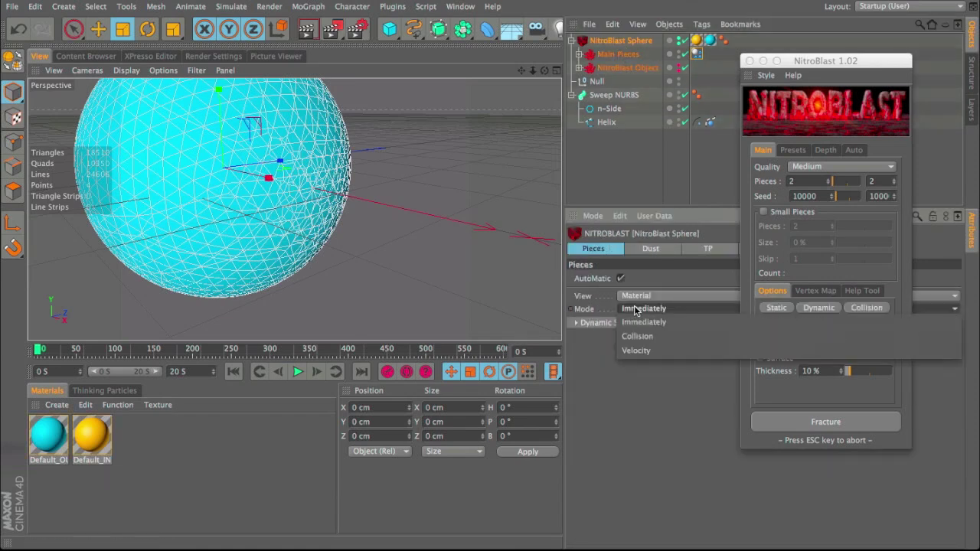
click(640, 337)
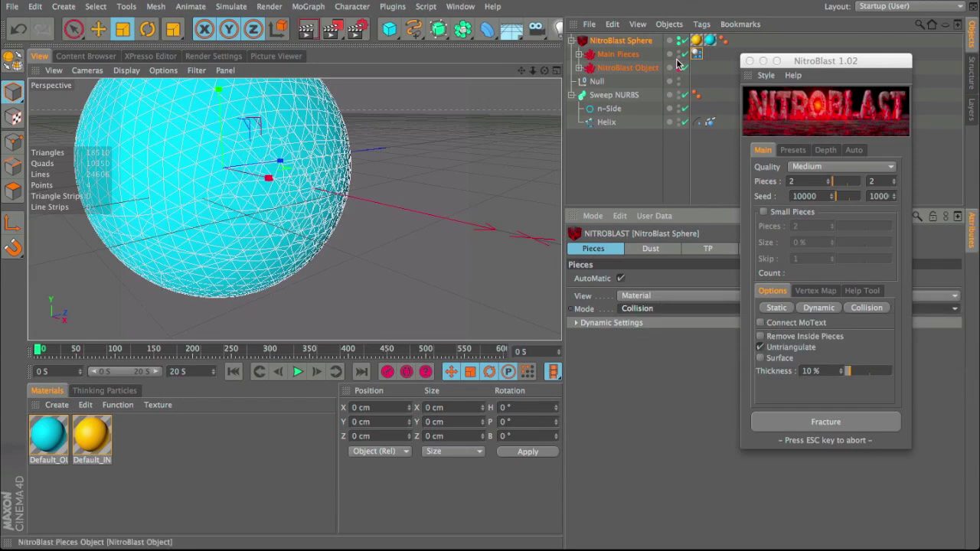
- In the Main Pieces' Dynamics Body tag, disable Self Collisions and set Bounce to 30%, Friction to 60% and Collision Noise to 0.2%
click(696, 55)
click(750, 61)
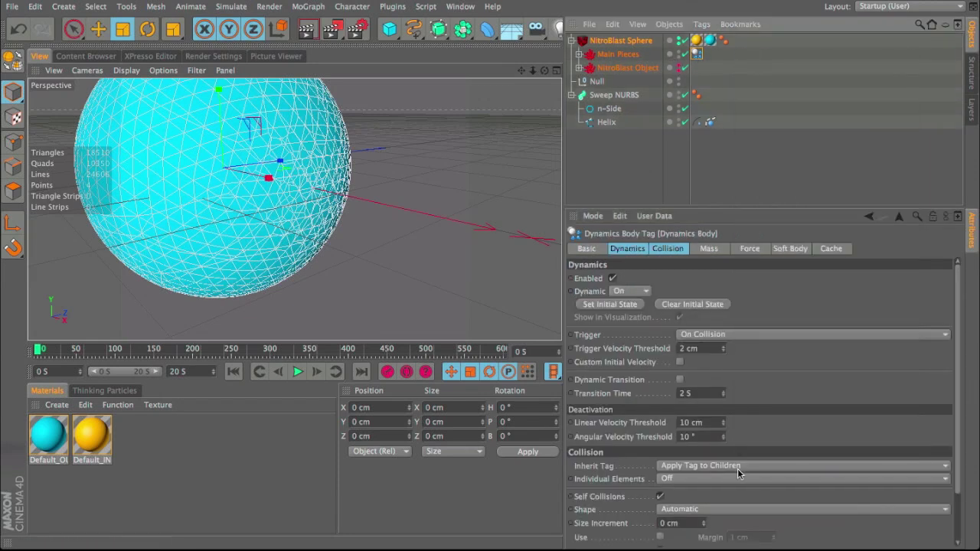
click(708, 248)
click(668, 248)
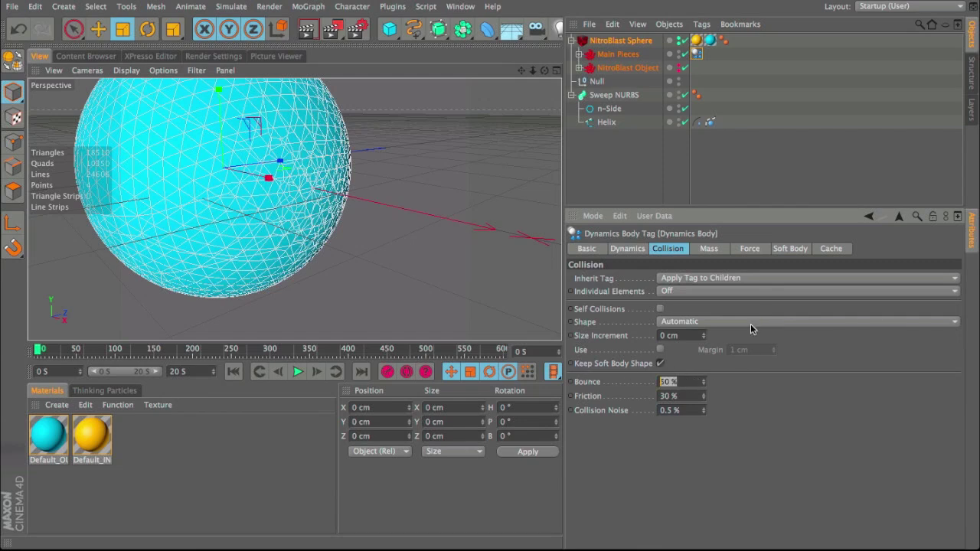
text(30)
key(Tab)
text(60)
key(Tab)
text(0.2)
key(Return)
- Add a NitroBlast Bomb to the scene, play the simulation to test it, and return to the start
click(386, 7)
mouse_move(422, 76)
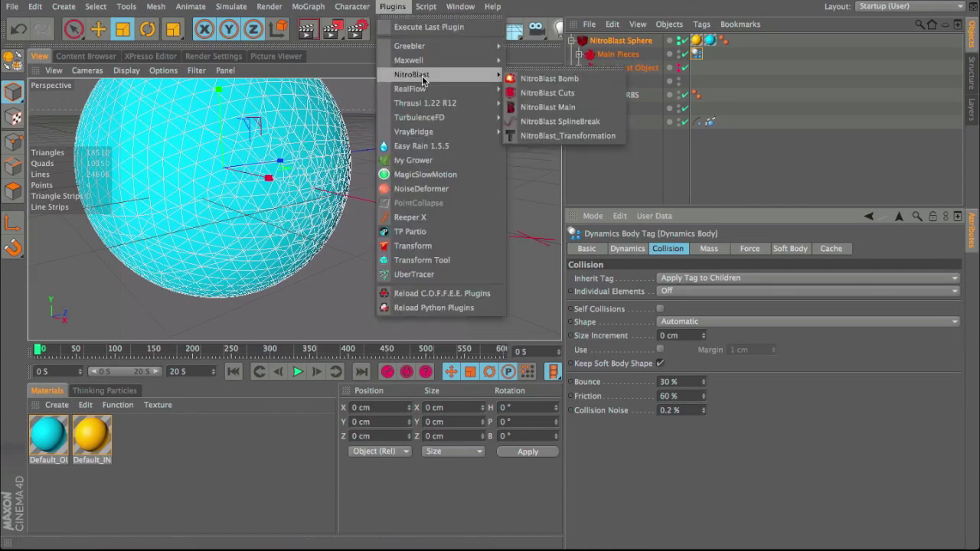
click(539, 85)
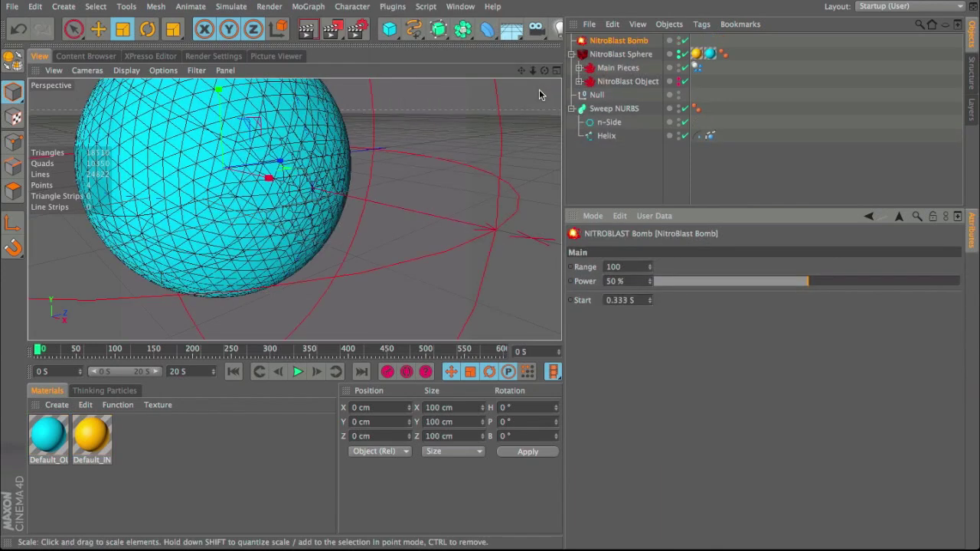
click(299, 372)
click(298, 372)
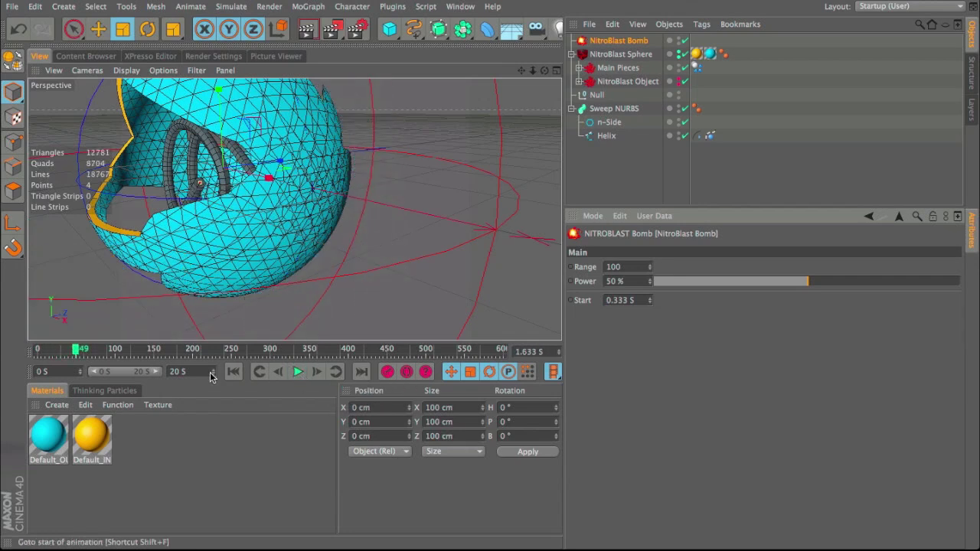
click(234, 371)
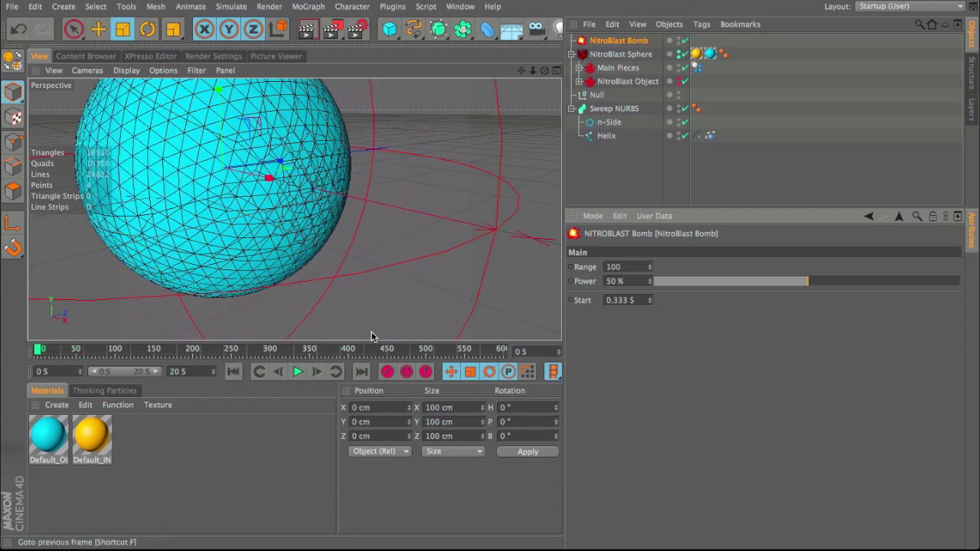
- Move the bomb along the X axis to about 49.6 cm in the Top view, test-play the explosion in Perspective, and return to the start
click(557, 70)
click(556, 71)
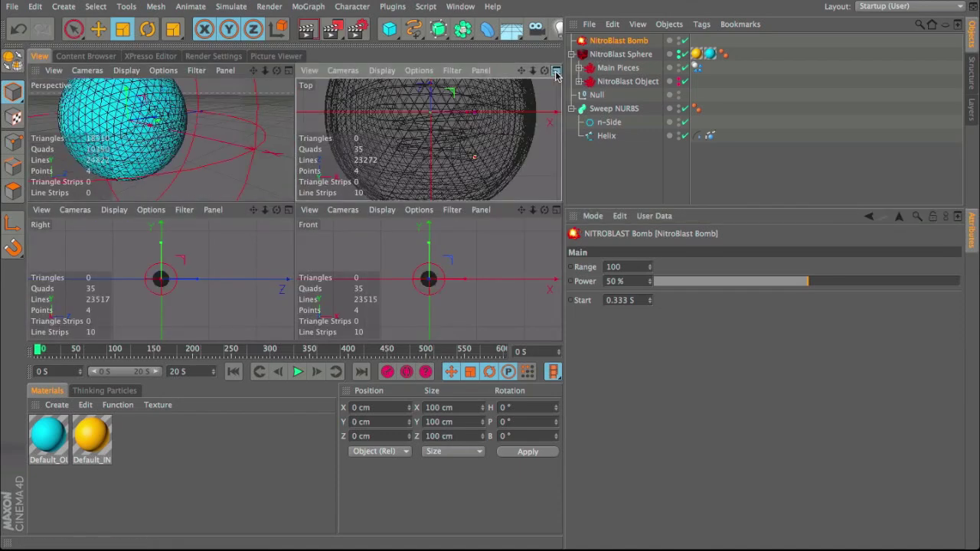
drag(534, 70, 505, 70)
key(e)
key(e)
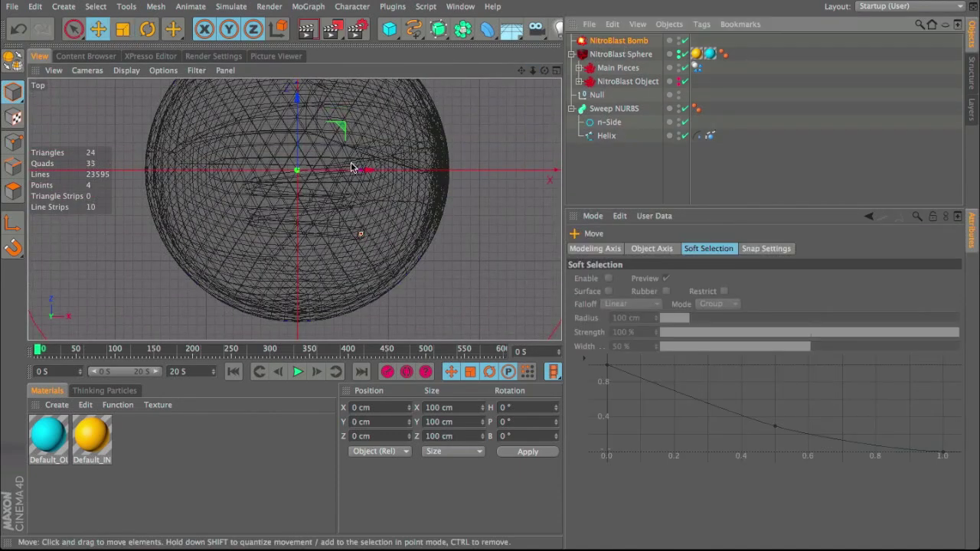
drag(338, 169, 485, 174)
click(556, 70)
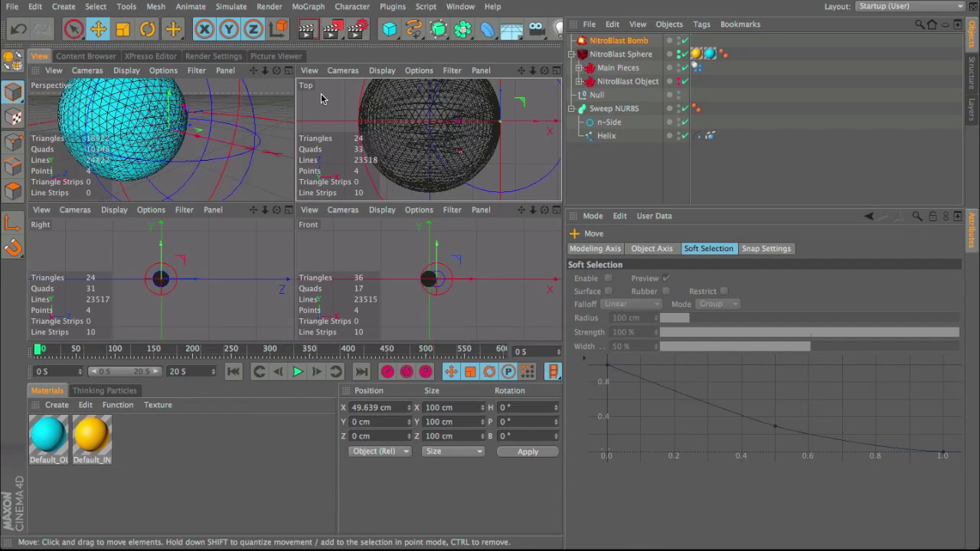
click(291, 70)
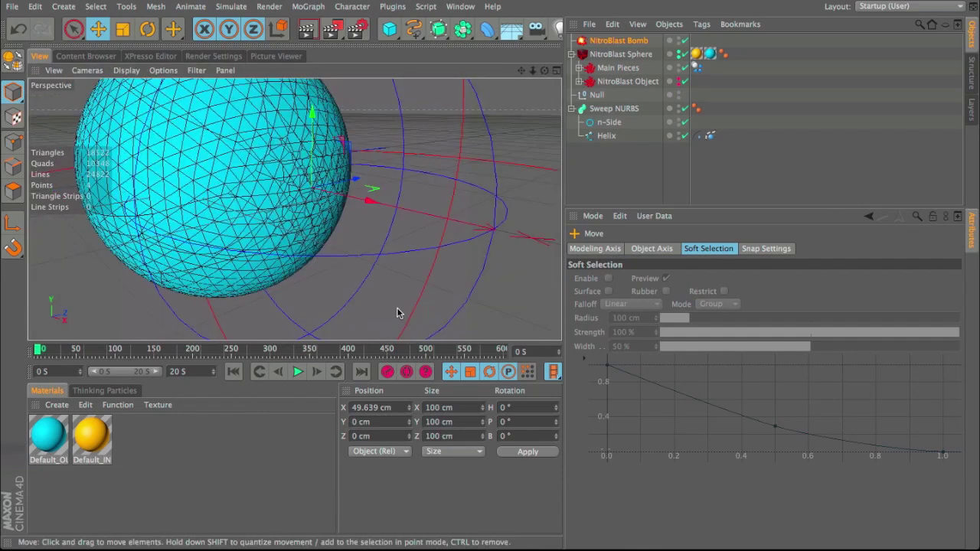
click(299, 374)
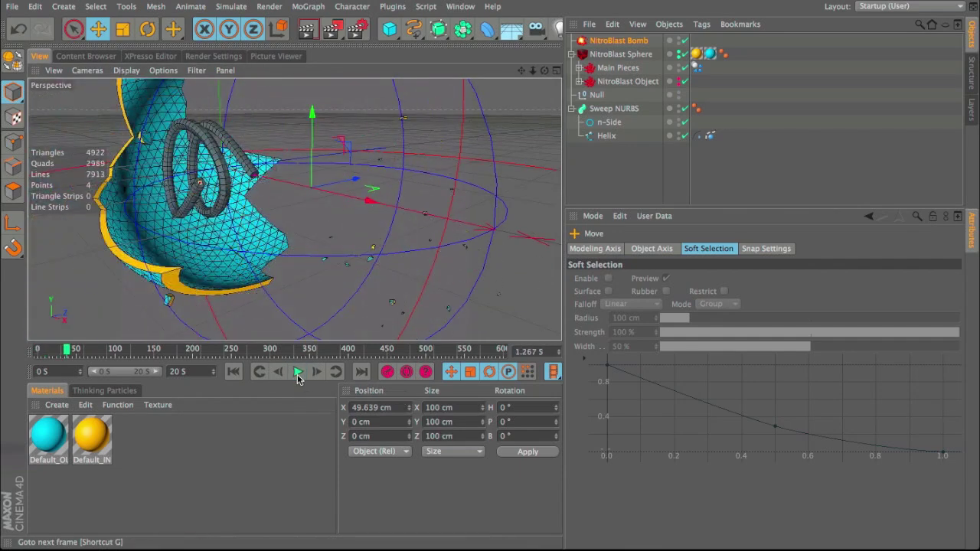
click(228, 374)
- Set the NitroBlast Bomb's range to 31 and play the simulation to check the smaller break
click(626, 40)
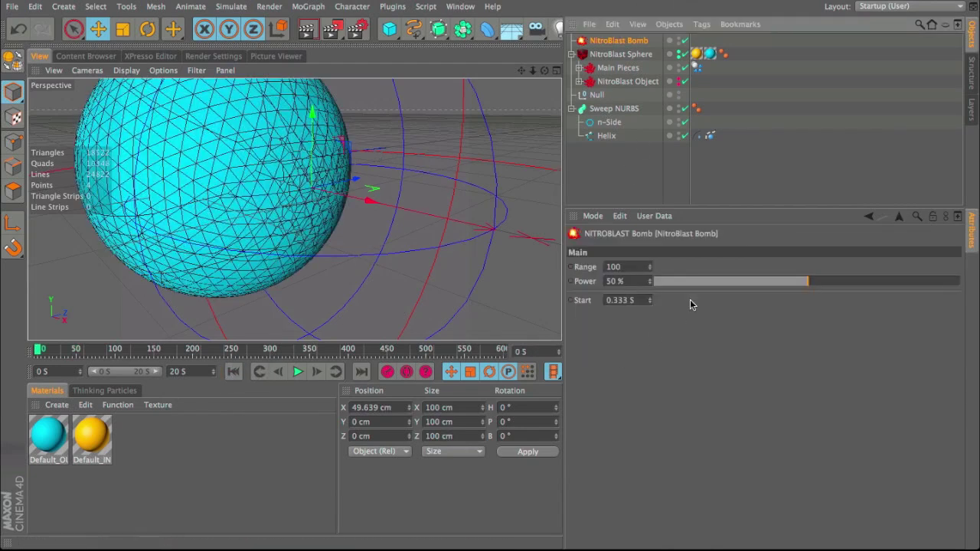
drag(649, 271, 645, 269)
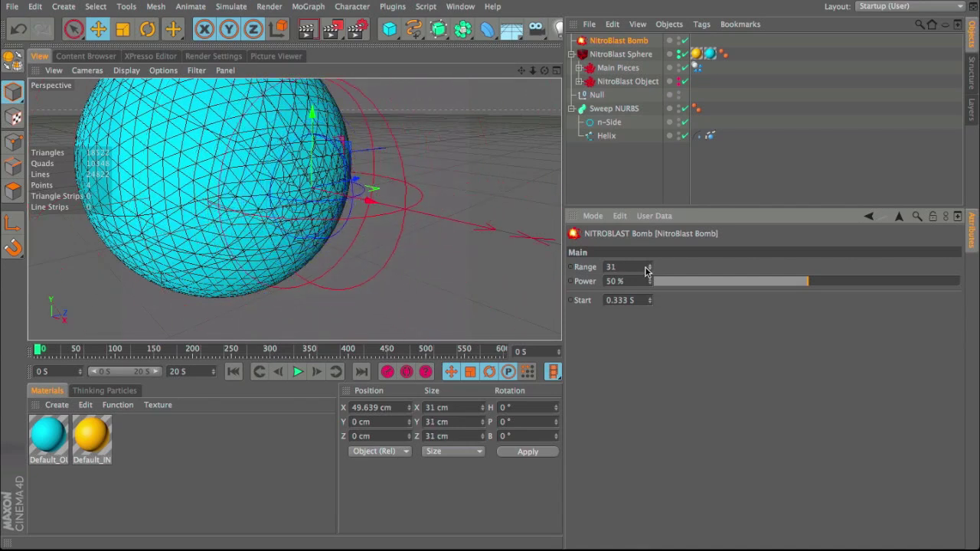
click(298, 372)
click(298, 372)
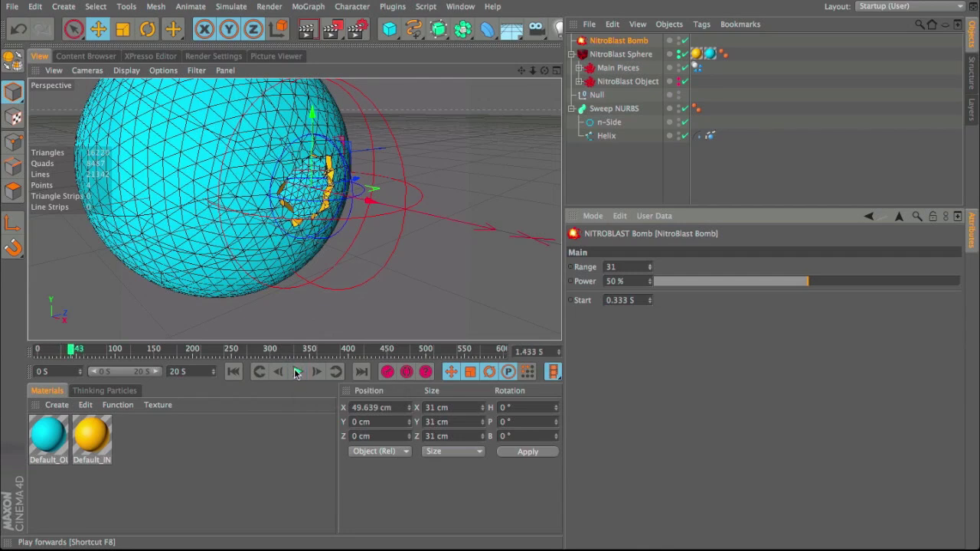
- Set the NitroBlast Bomb's range to 38, test-play the simulation twice, and return to the start
key(shift+f)
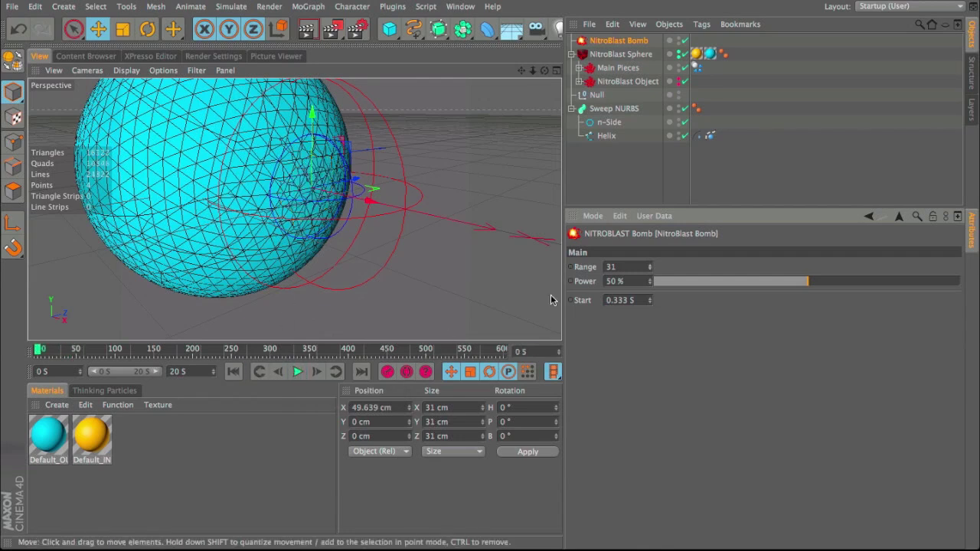
click(651, 264)
drag(653, 262, 652, 258)
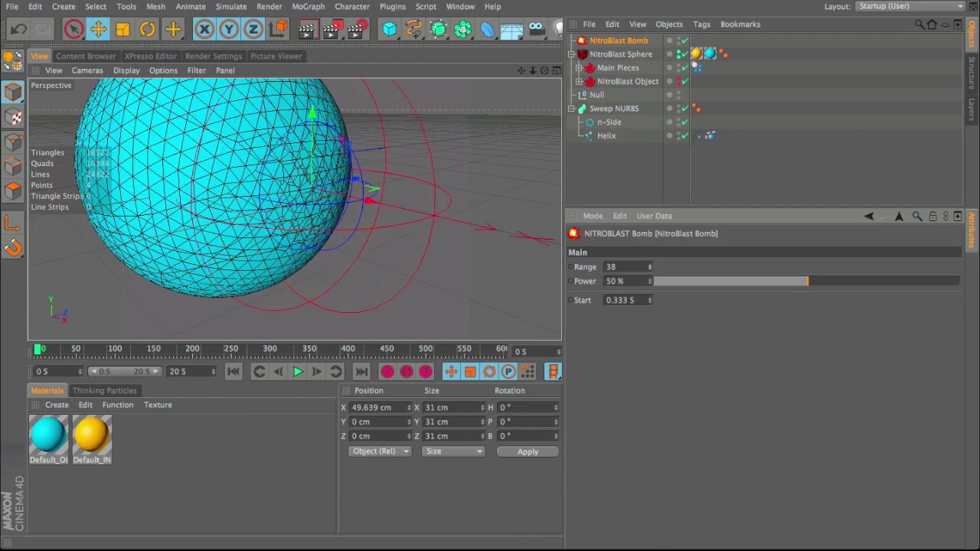
click(301, 373)
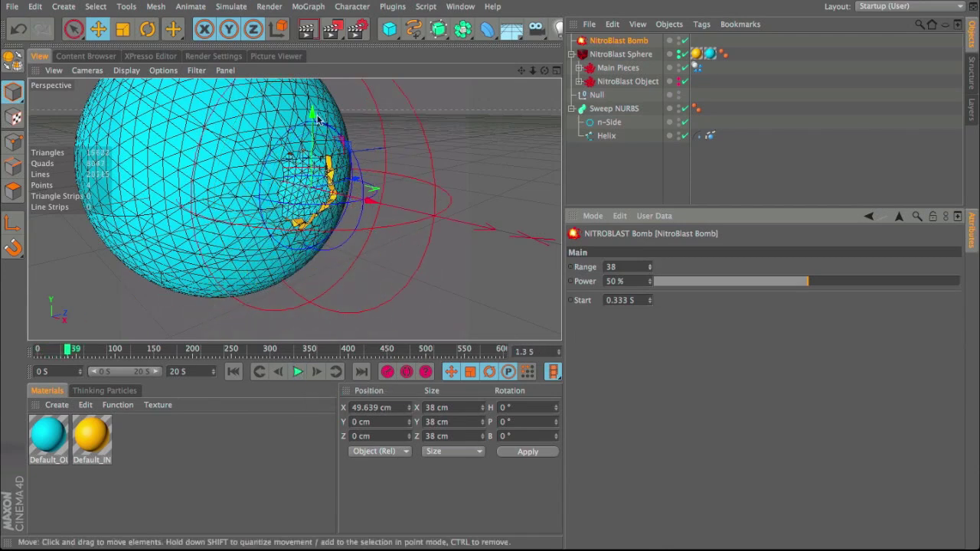
click(233, 372)
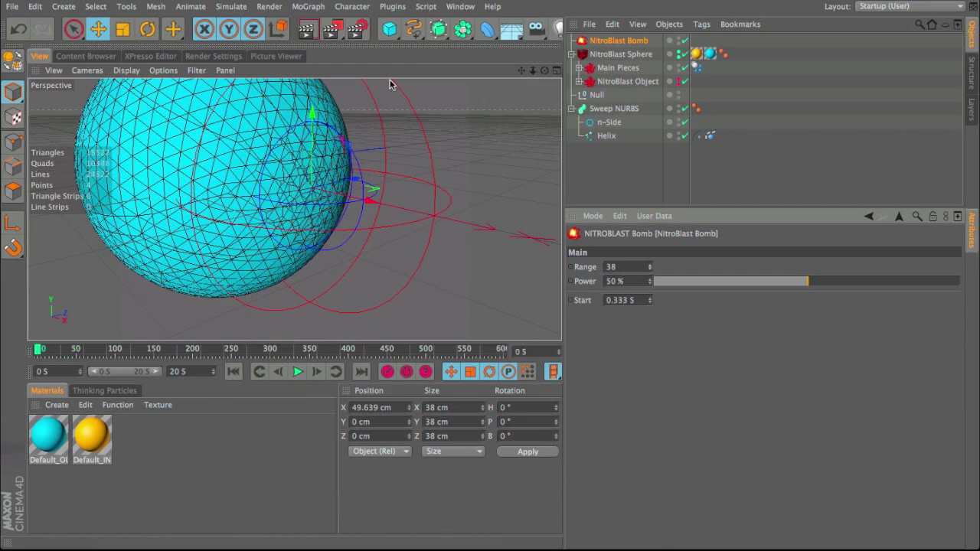
click(298, 372)
click(298, 372)
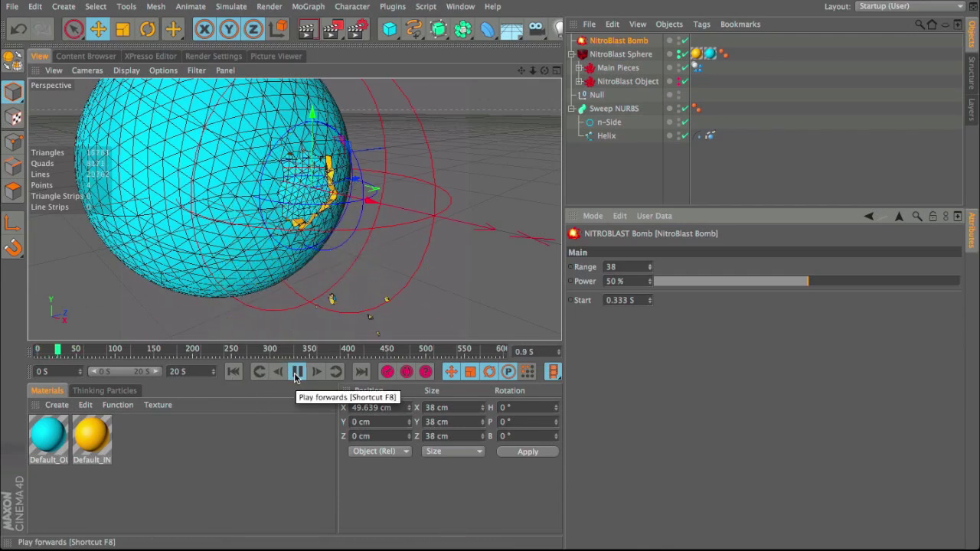
click(237, 372)
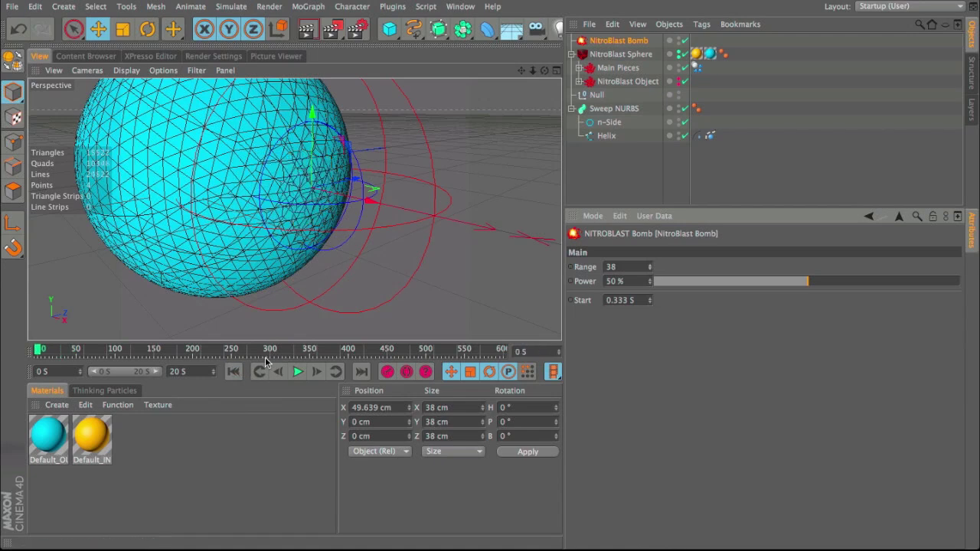
- In the project's Dynamics settings, set Gravity to 100 cm and Time Scale to 30%, test-play the explosion, and return to the start
key(ctrl+d)
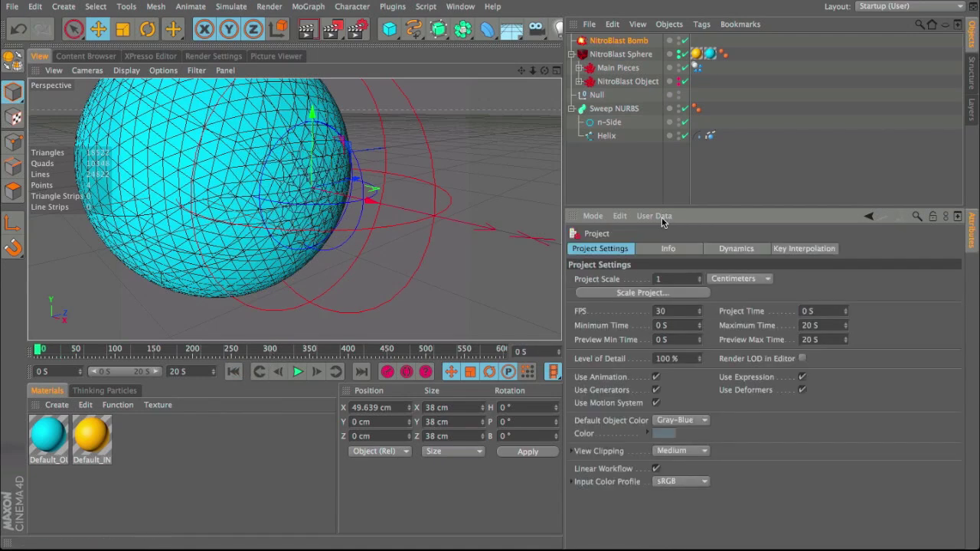
click(752, 249)
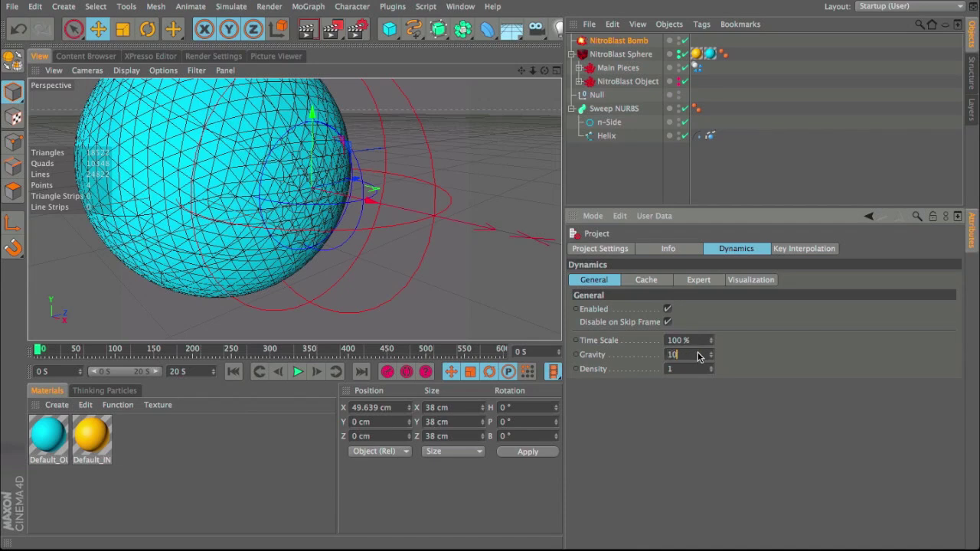
click(697, 343)
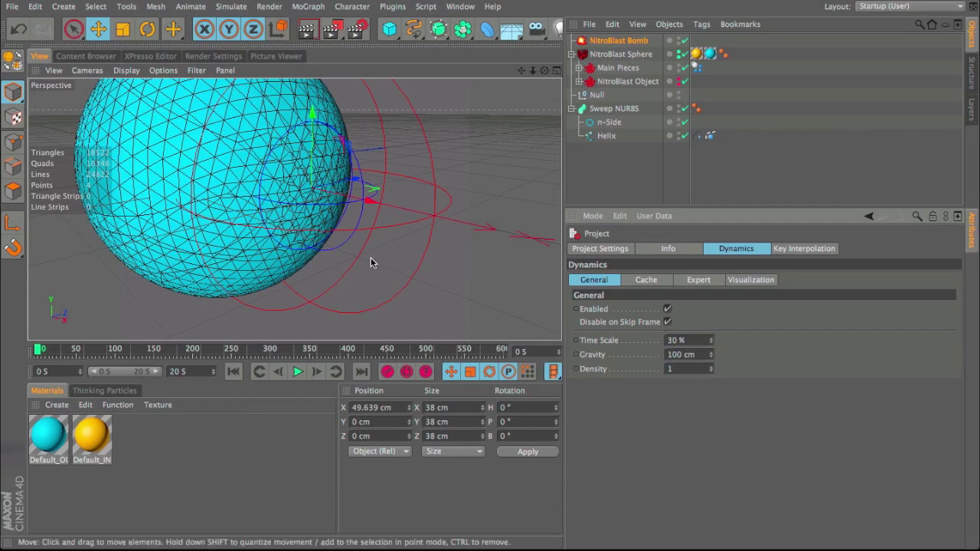
click(297, 371)
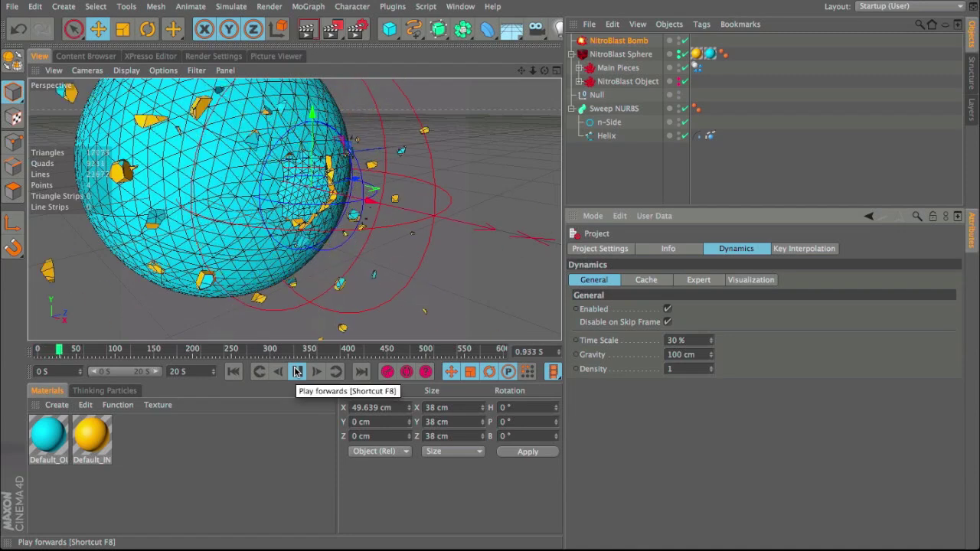
click(297, 372)
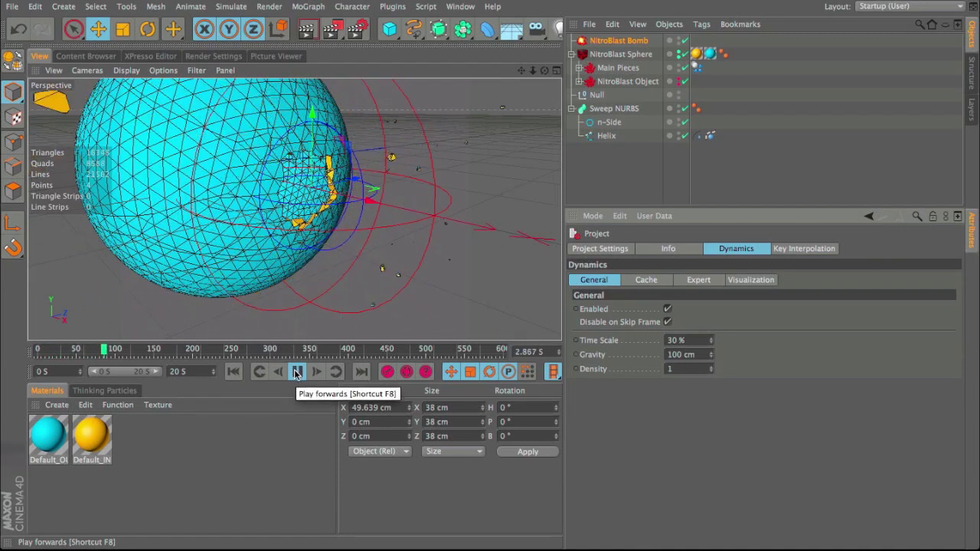
click(233, 371)
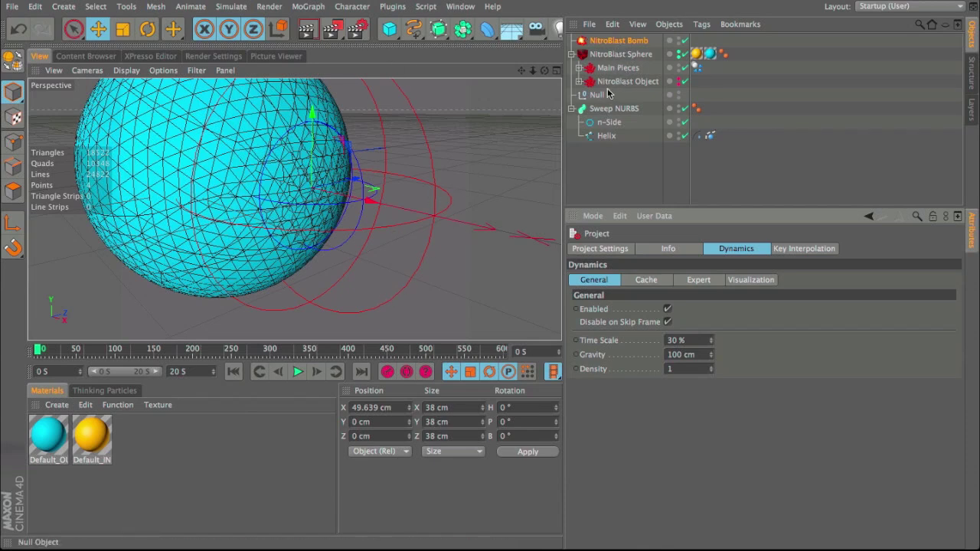
- Set the NitroBlast Bomb's start time to 3 S, play the delayed explosion, and return to the start
click(597, 41)
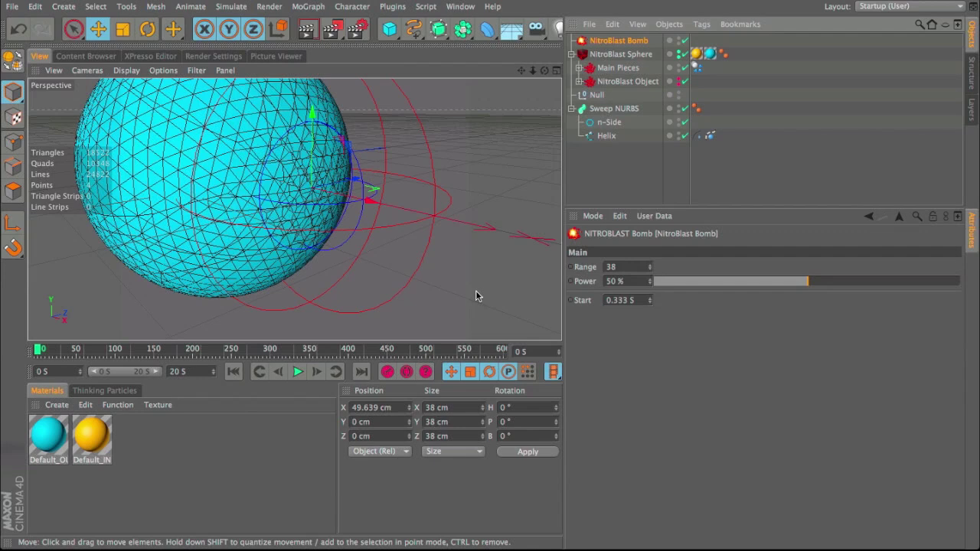
click(633, 299)
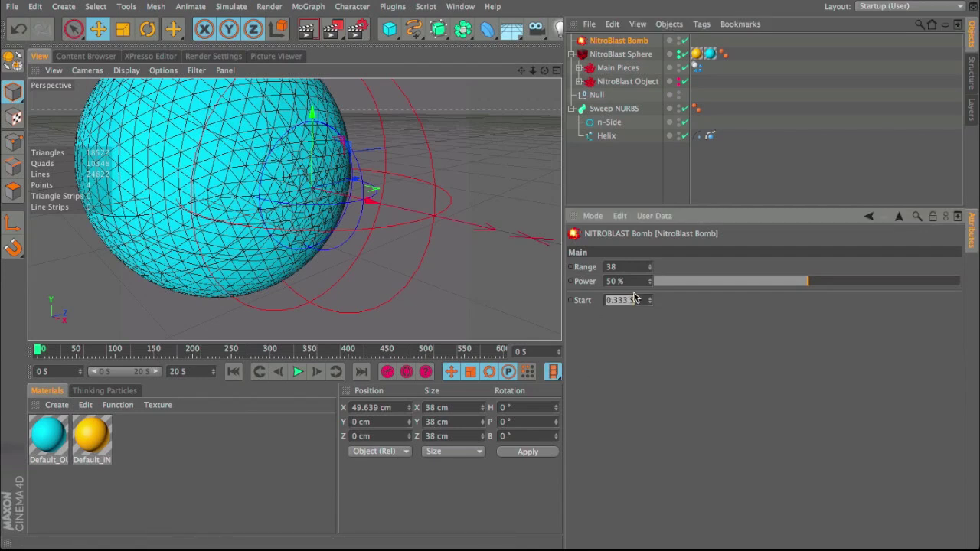
click(298, 371)
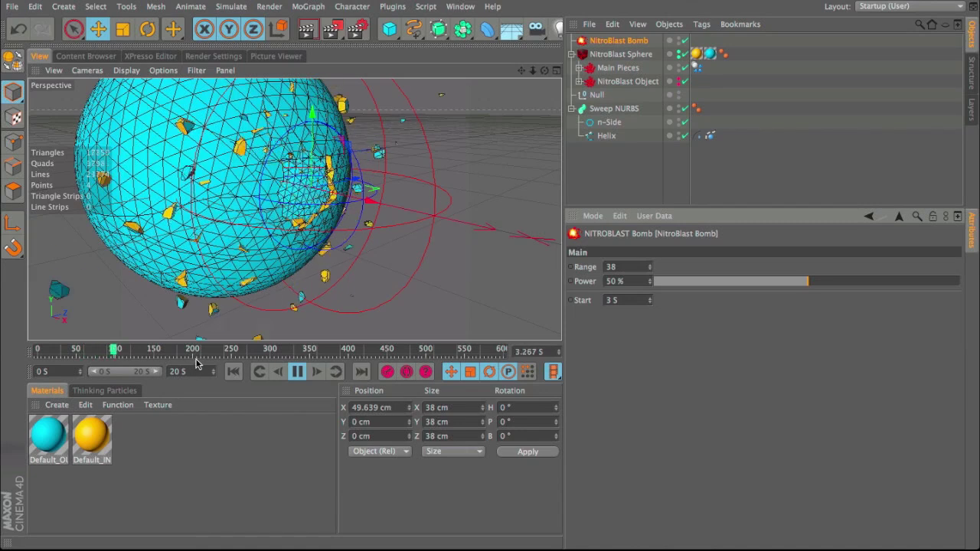
click(300, 372)
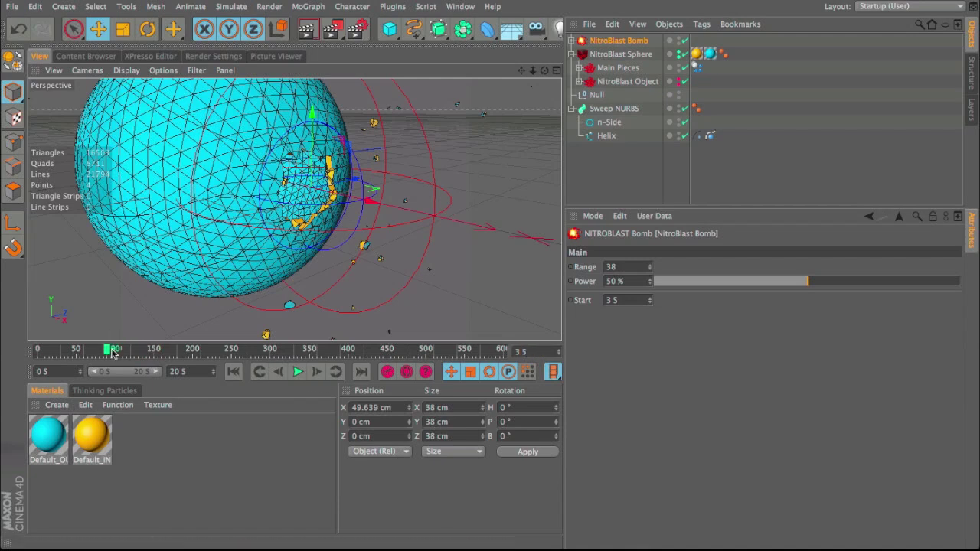
click(234, 372)
alt+drag(306, 194, 364, 189)
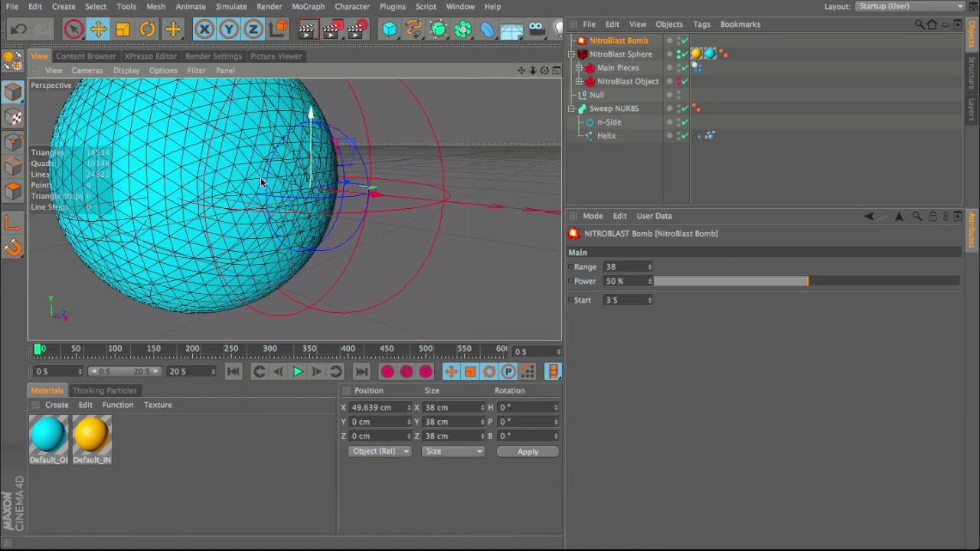
- Animate the Null outward from the sphere in the Top view, keyframing it at about X 300 cm, Z 1.2 cm at 3.2 S
click(608, 136)
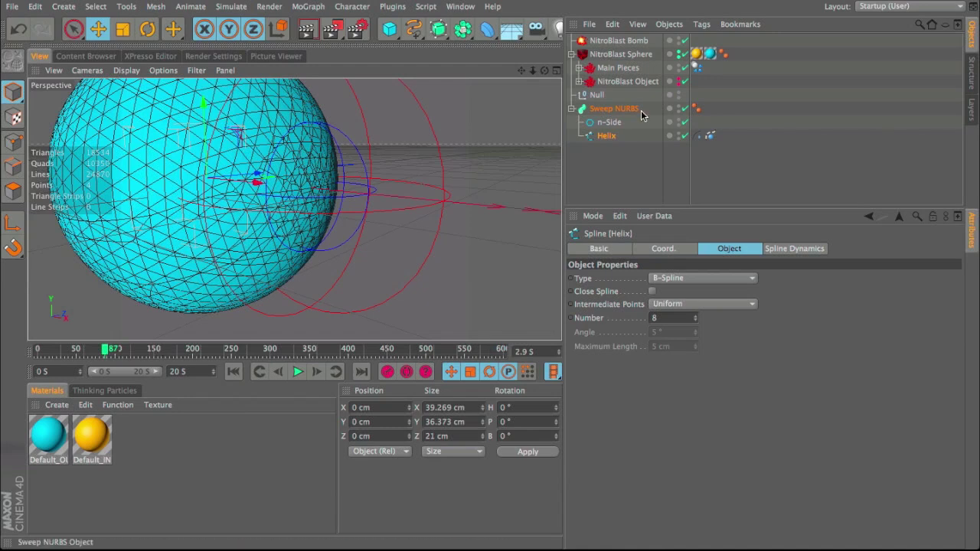
click(594, 95)
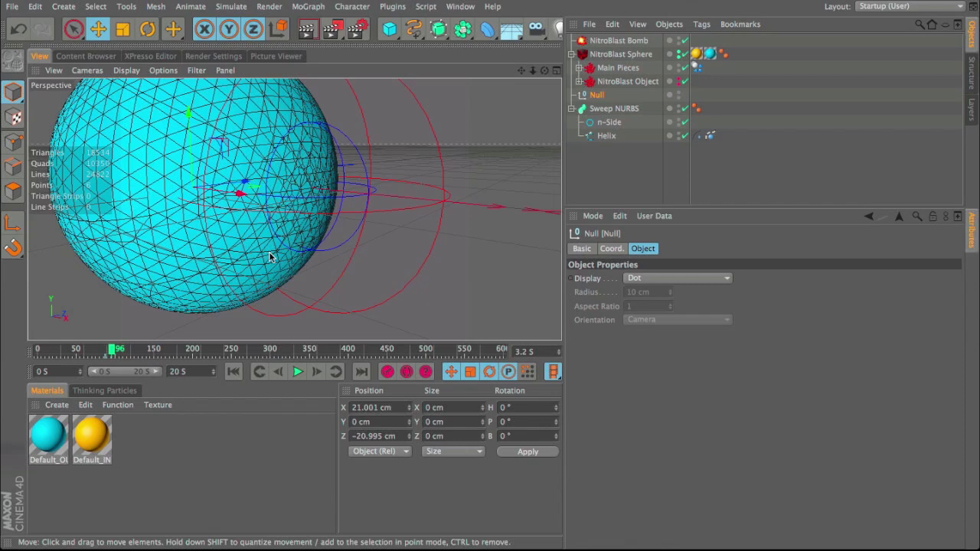
click(555, 71)
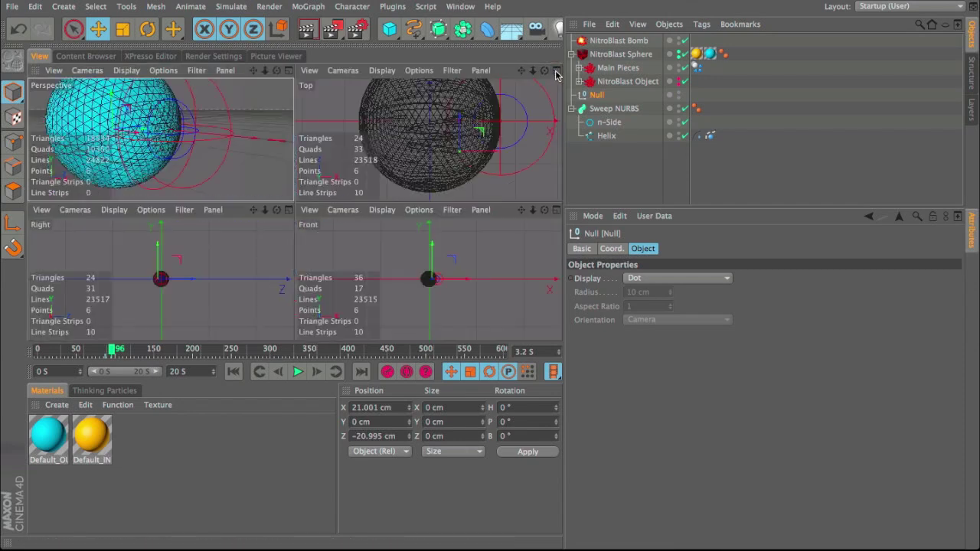
click(556, 72)
drag(536, 72, 537, 144)
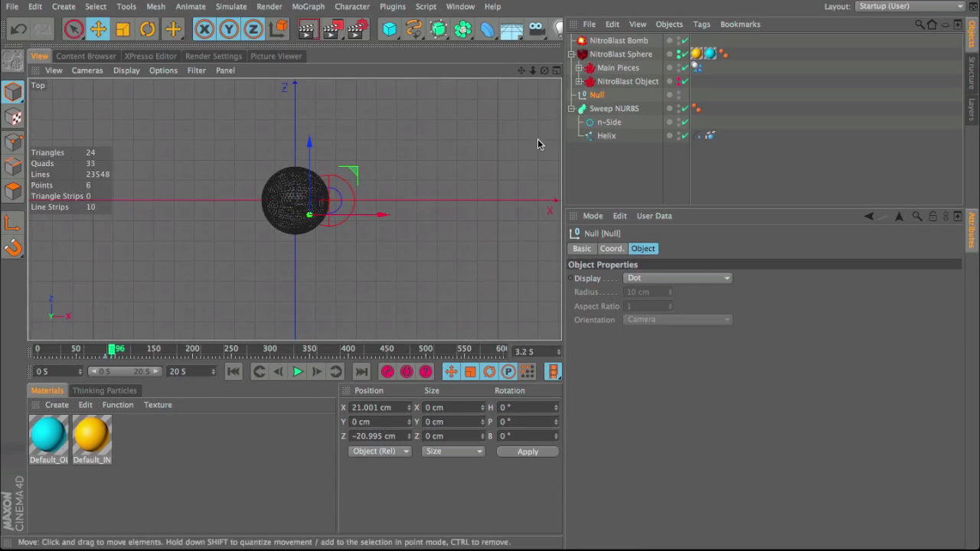
drag(370, 214, 558, 211)
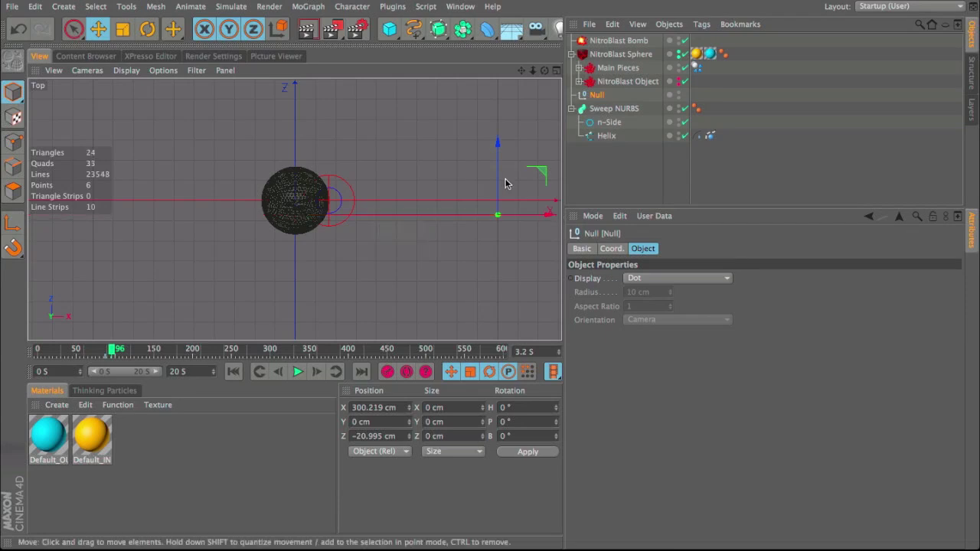
drag(503, 184, 499, 170)
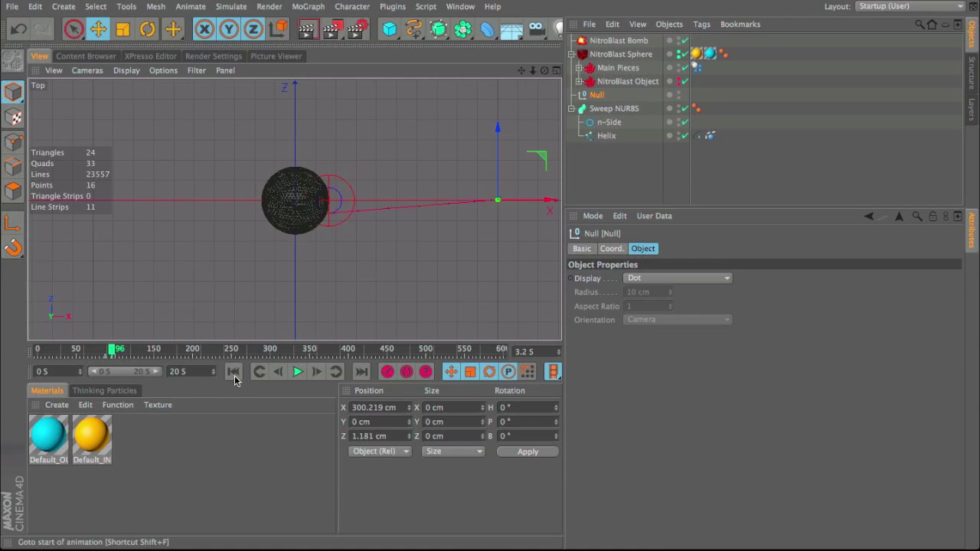
- Play the Null's animation with the explosion in the Top and Perspective views, and return to the start
click(233, 371)
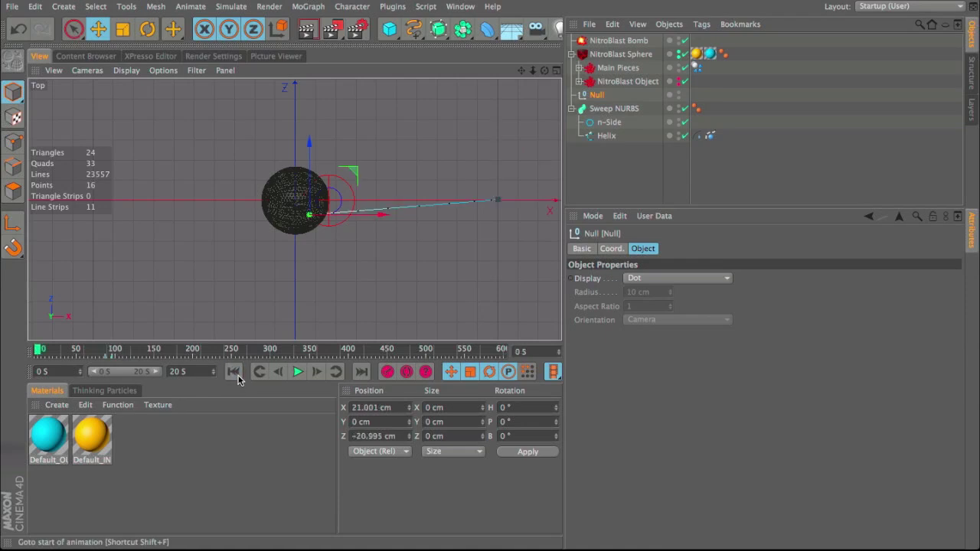
click(298, 371)
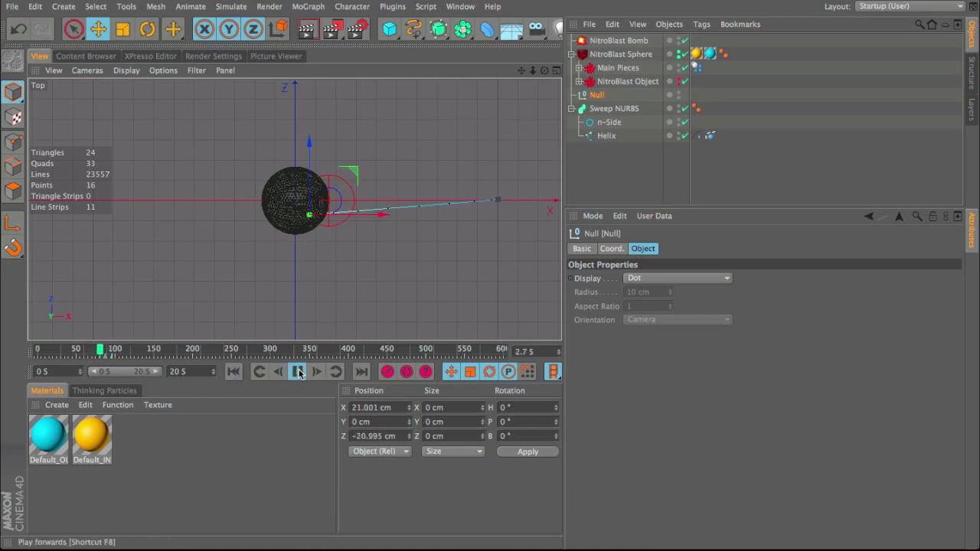
click(297, 372)
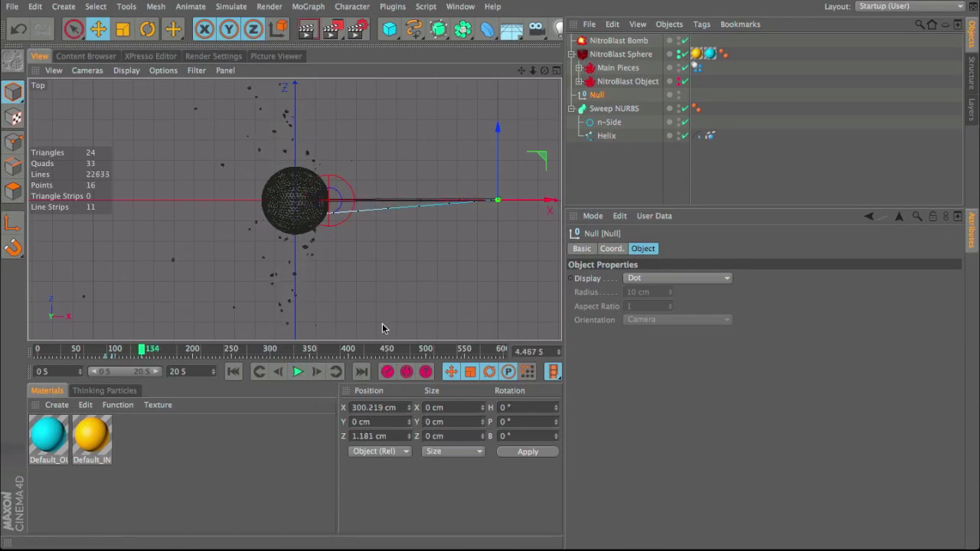
middle_click(290, 95)
click(288, 71)
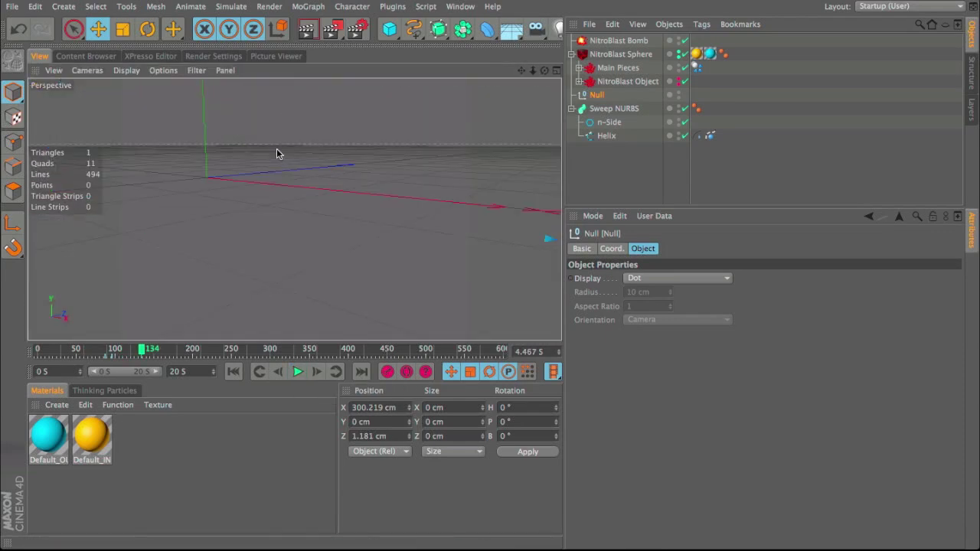
scroll(251, 260, down, 5)
scroll(251, 264, up, 3)
click(234, 371)
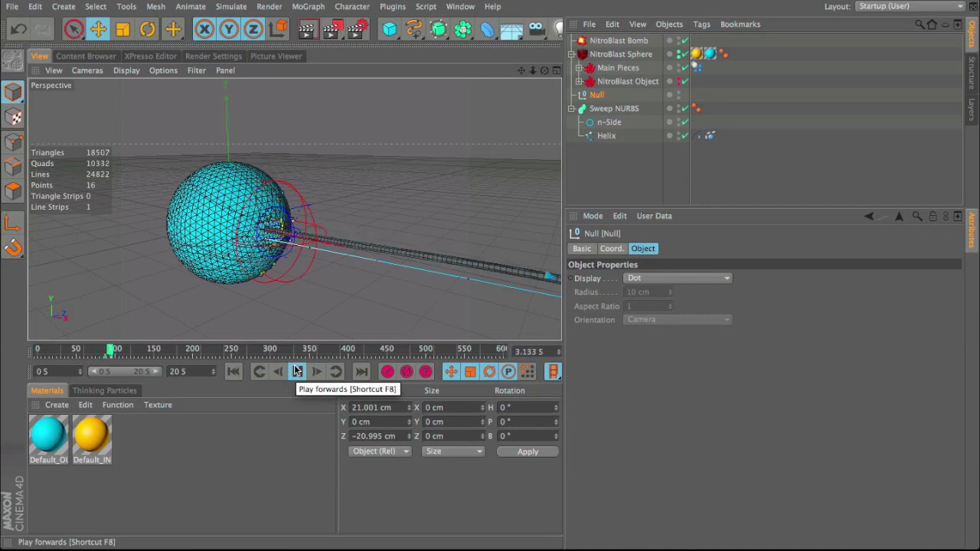
click(234, 371)
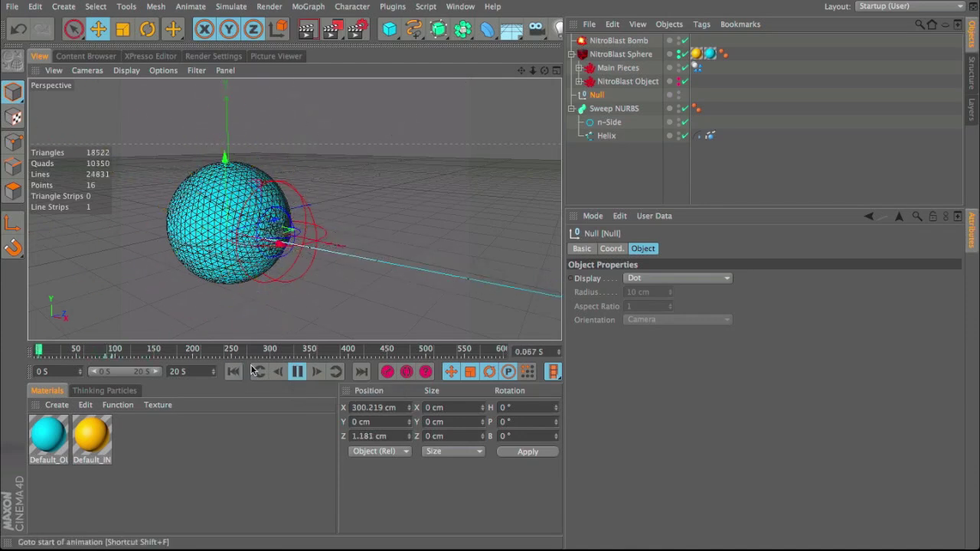
click(235, 371)
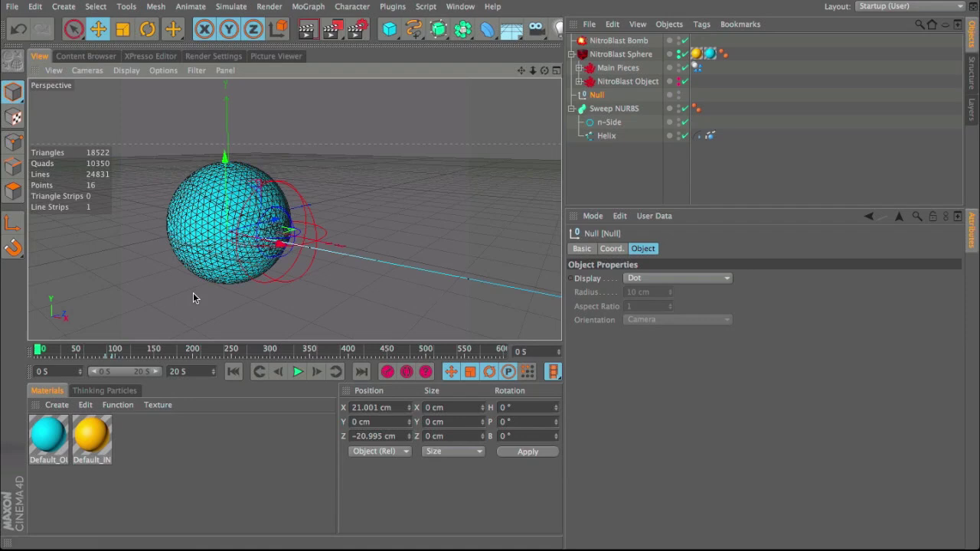
- At the Null's 3.2 S keyframe, pull it back along X to about 207 cm and replay the animation from the start
scroll(365, 318, down, 5)
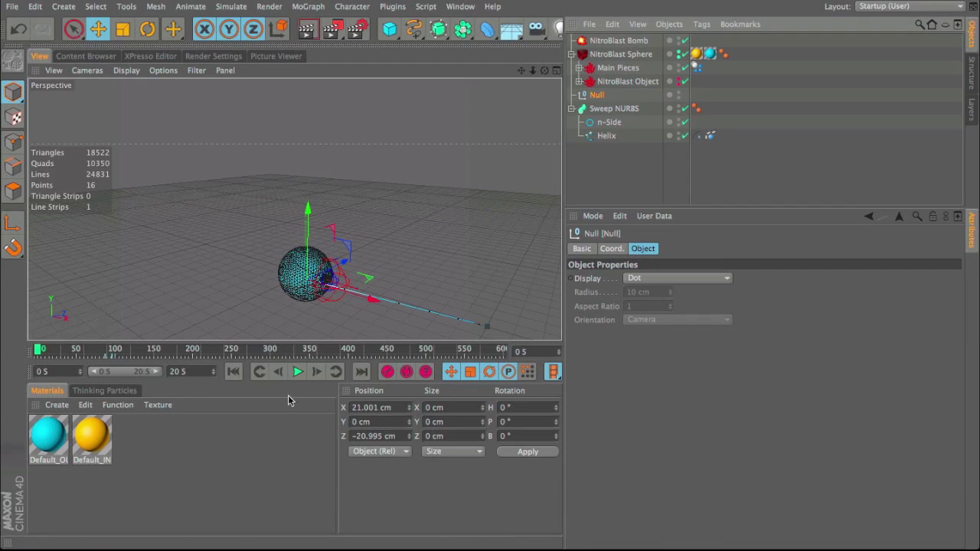
click(337, 372)
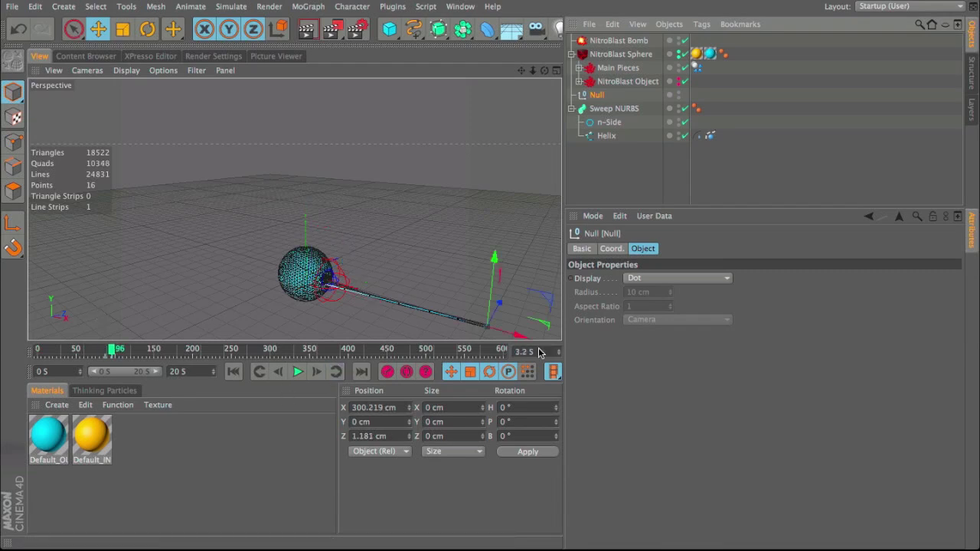
drag(517, 333, 448, 324)
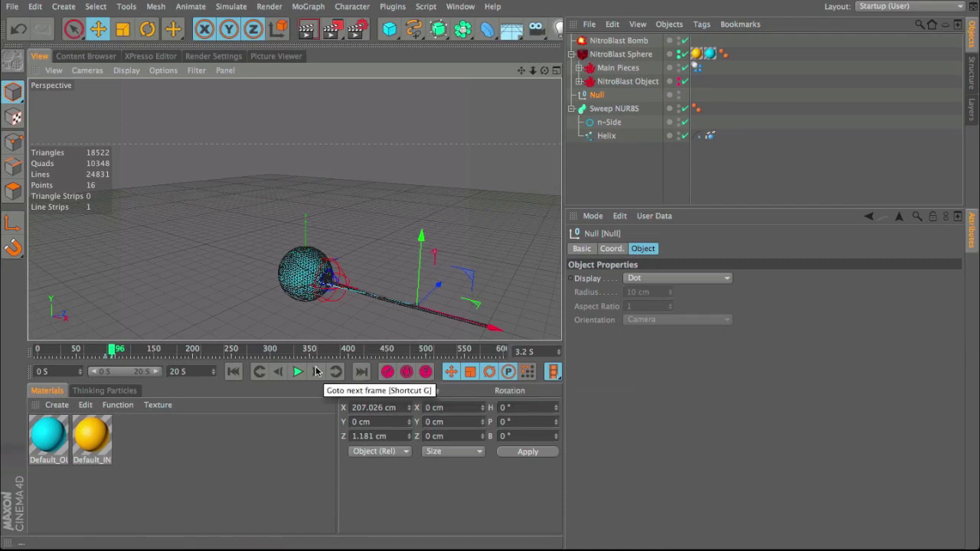
drag(138, 349, 25, 353)
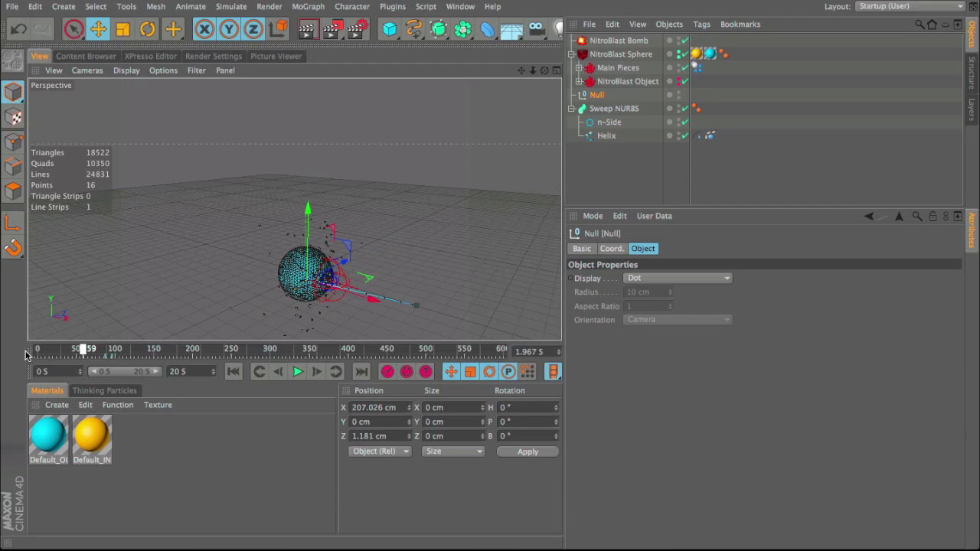
click(296, 371)
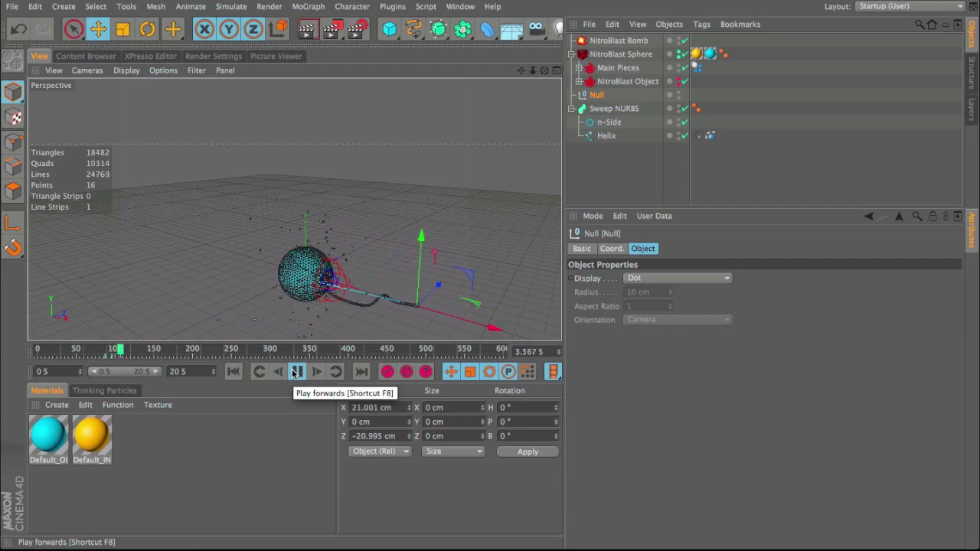
- Return to the start, pull the NitroBlast Bomb inward along X to about 45.3 cm, and replay the explosion close up
click(296, 372)
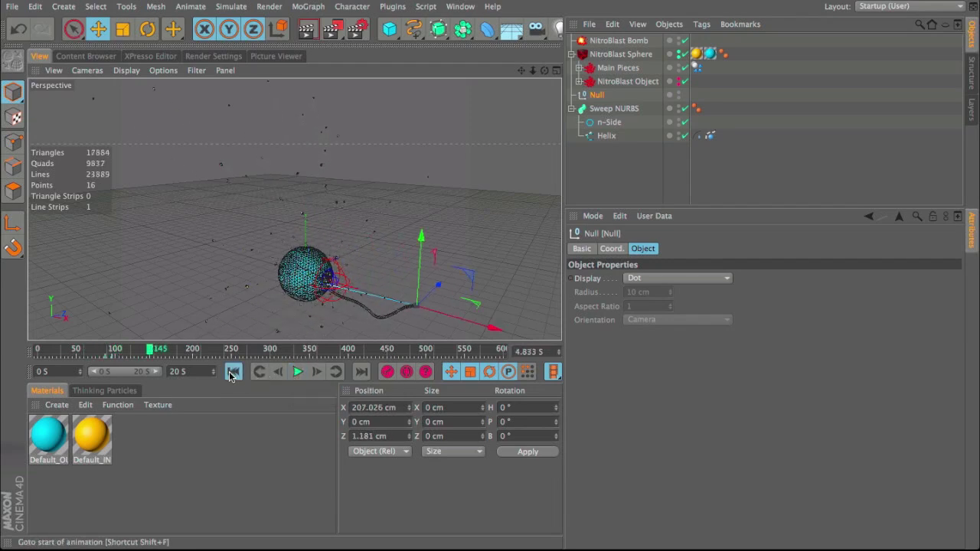
click(234, 371)
scroll(320, 287, up, 3)
scroll(320, 287, up, 5)
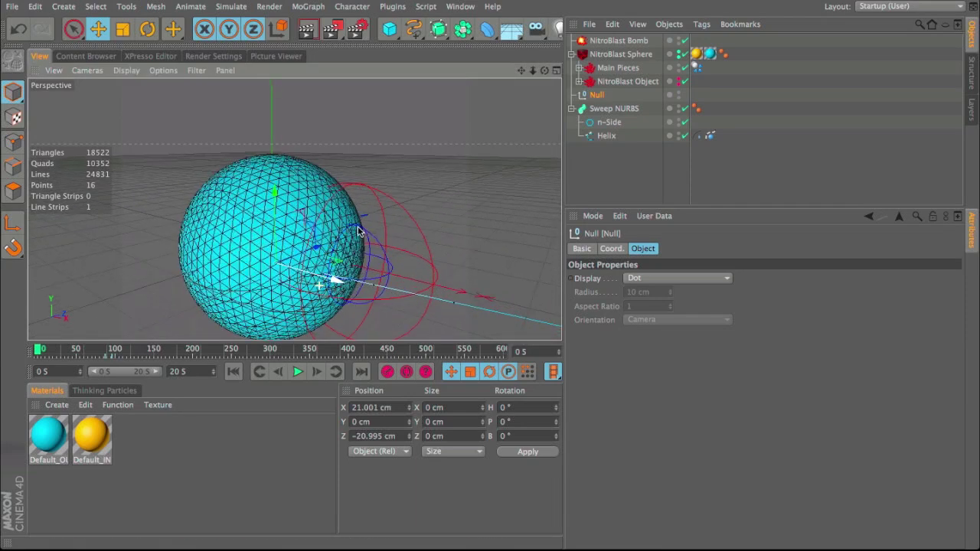
click(618, 41)
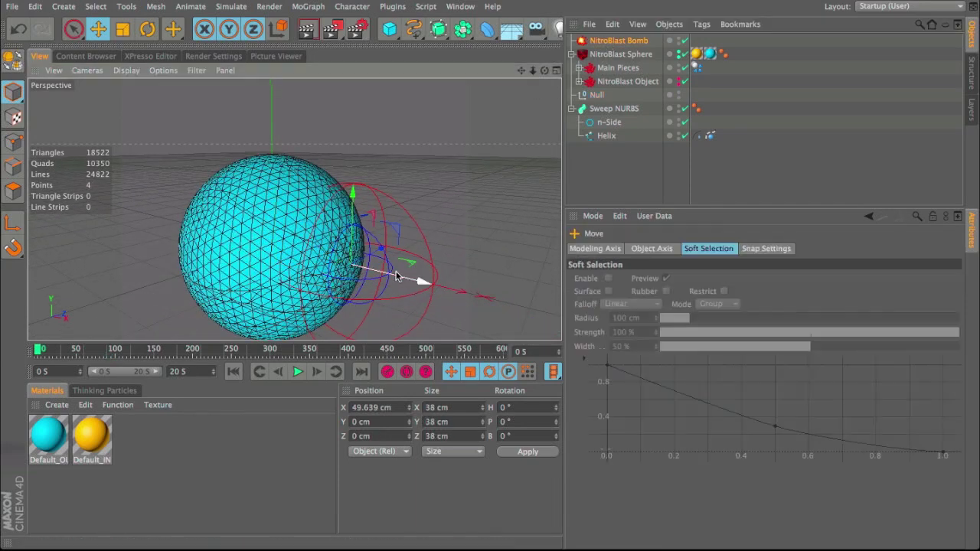
drag(401, 278, 393, 276)
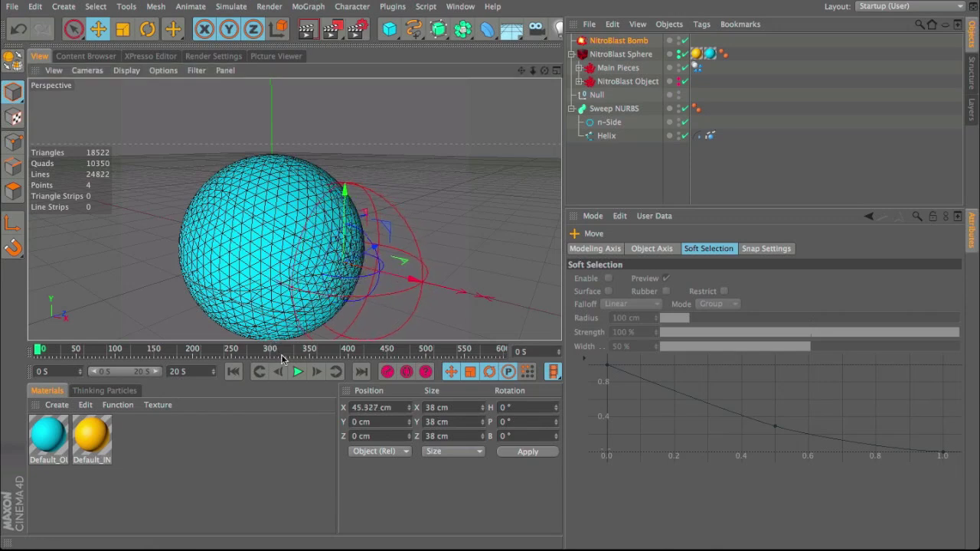
click(298, 371)
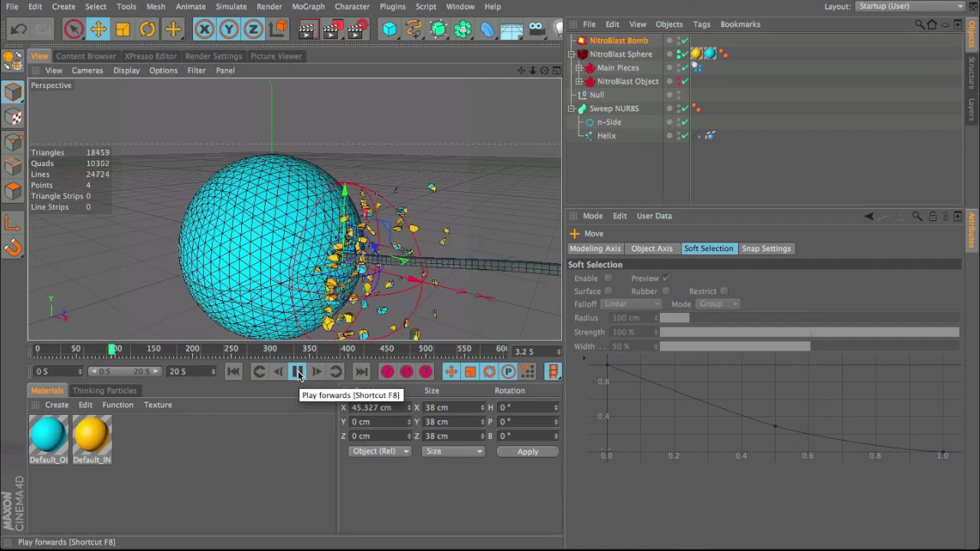
click(298, 371)
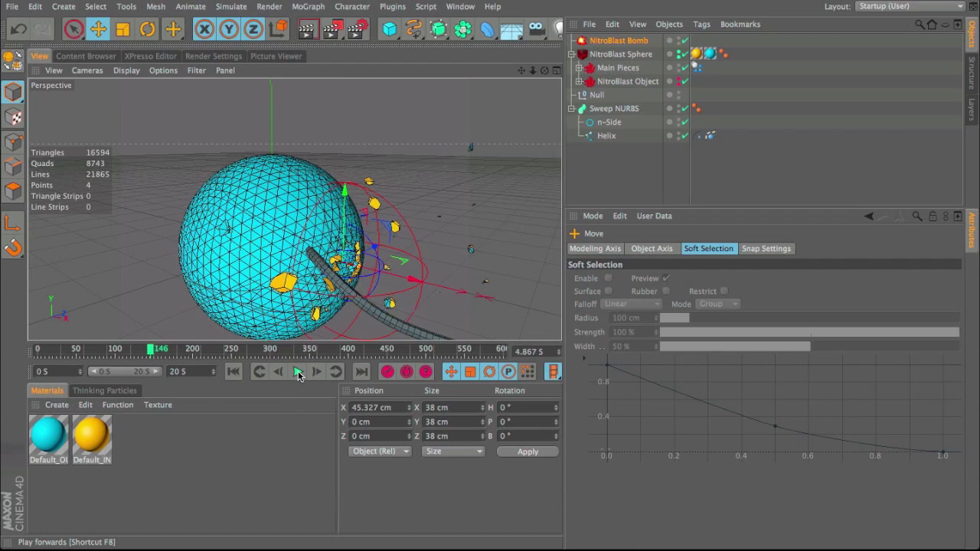
drag(521, 72, 475, 63)
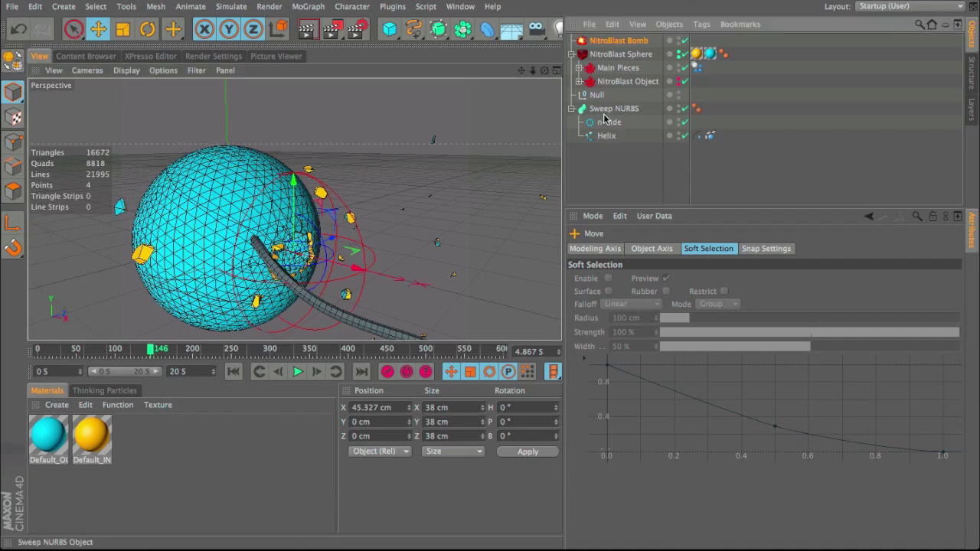
- Check the Helix's Spline Dynamics collision settings and add a Hair Collider tag to the Dynamic group in the sphere's Main Pieces
click(605, 137)
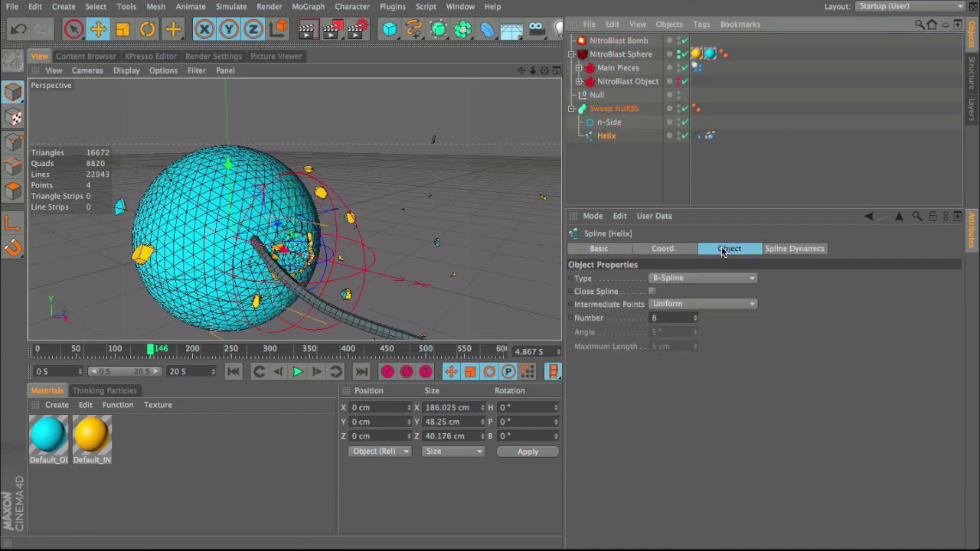
click(710, 138)
click(630, 250)
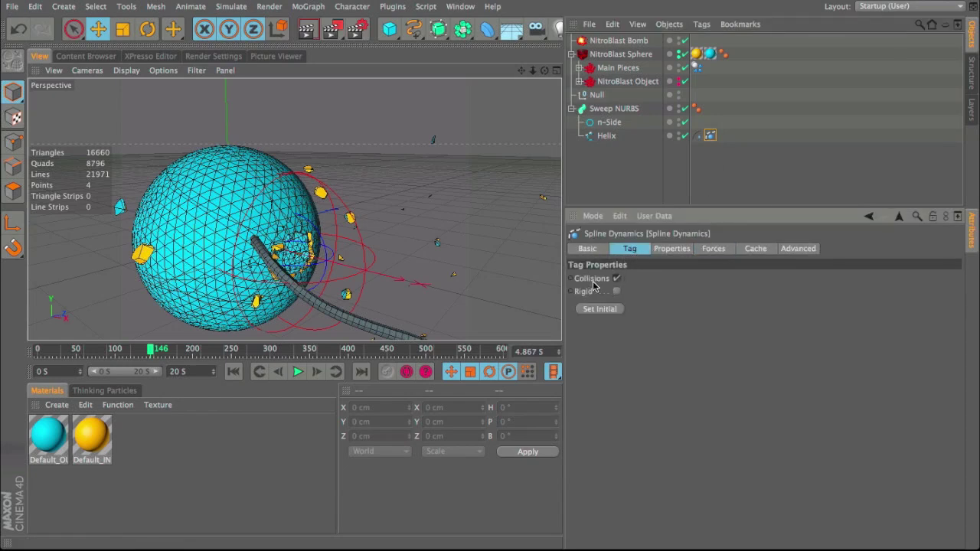
click(579, 67)
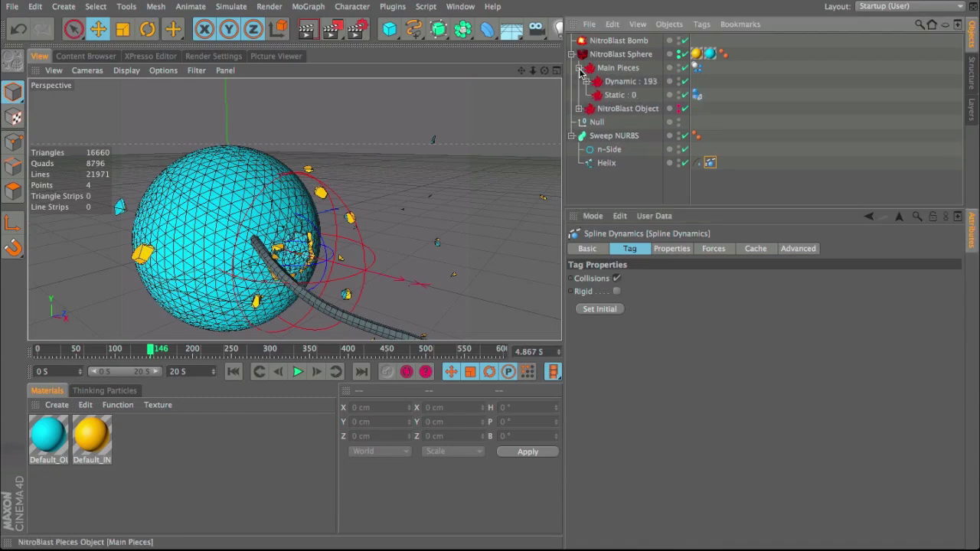
click(594, 81)
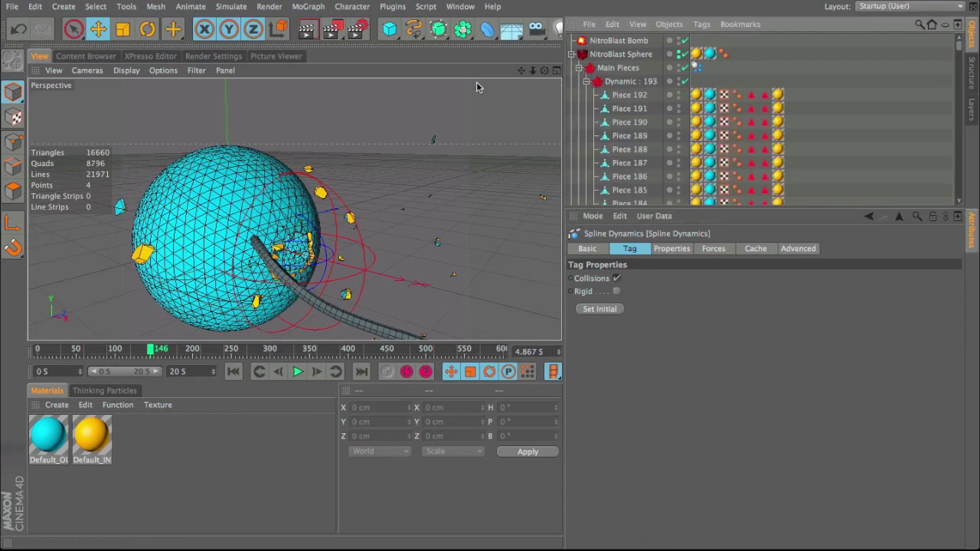
right_click(622, 82)
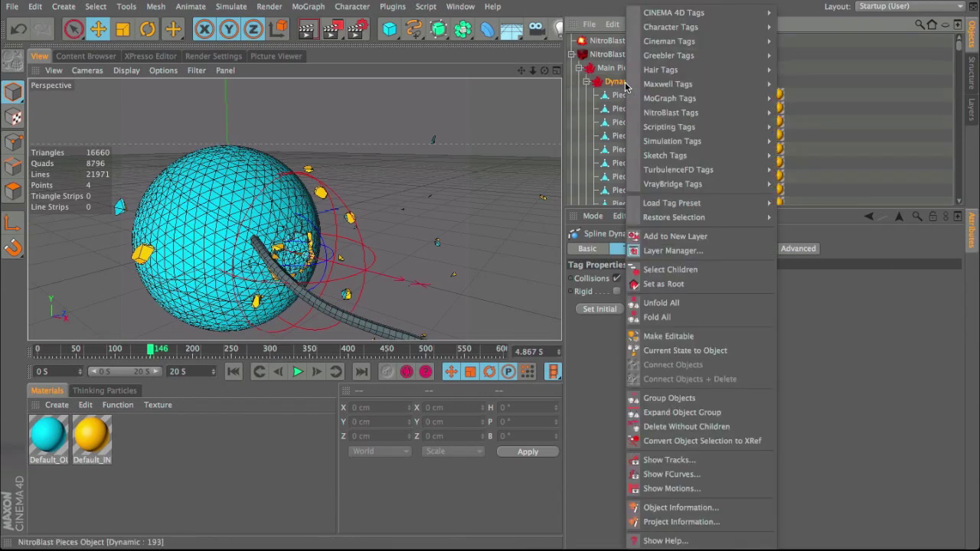
mouse_move(712, 70)
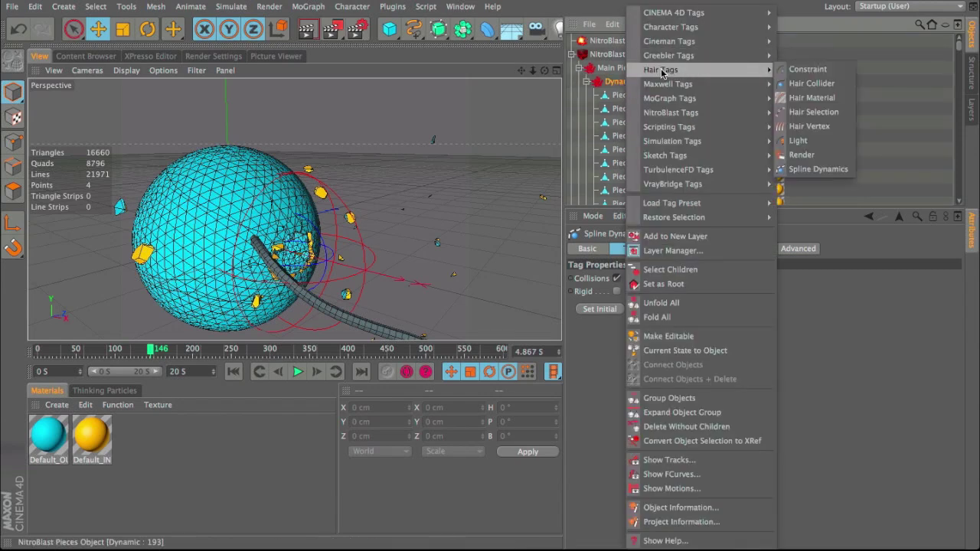
click(809, 83)
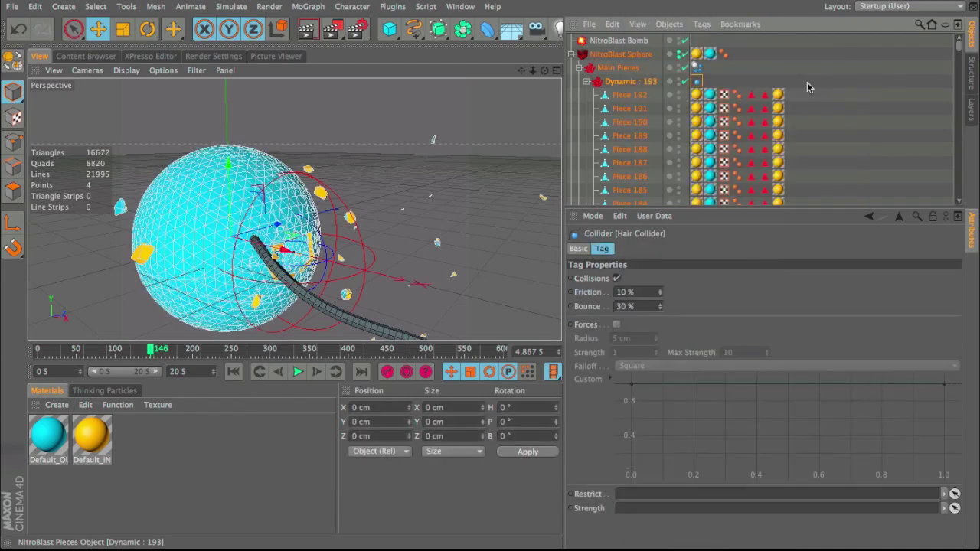
- Copy the Hair Collider tag to all the child pieces and delete the original from the Dynamic group
right_click(691, 83)
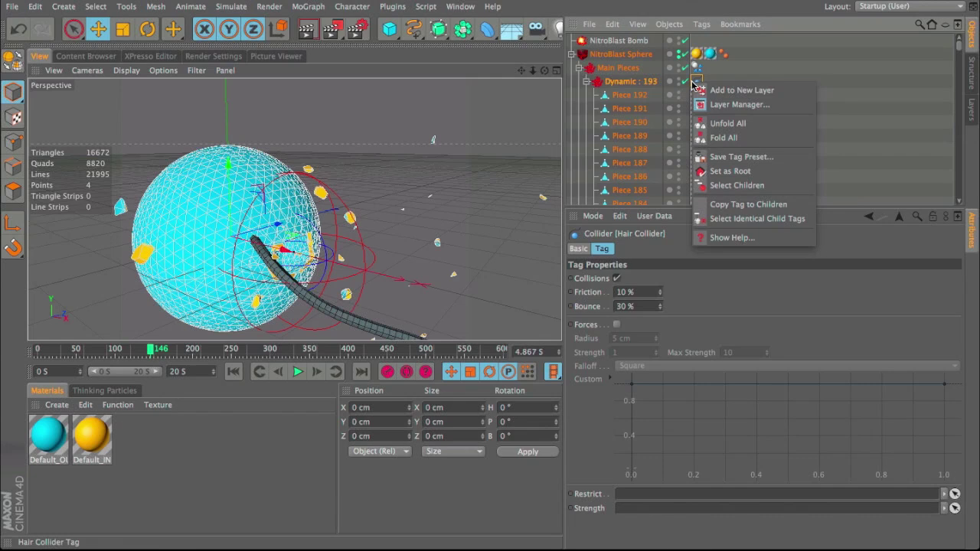
click(737, 204)
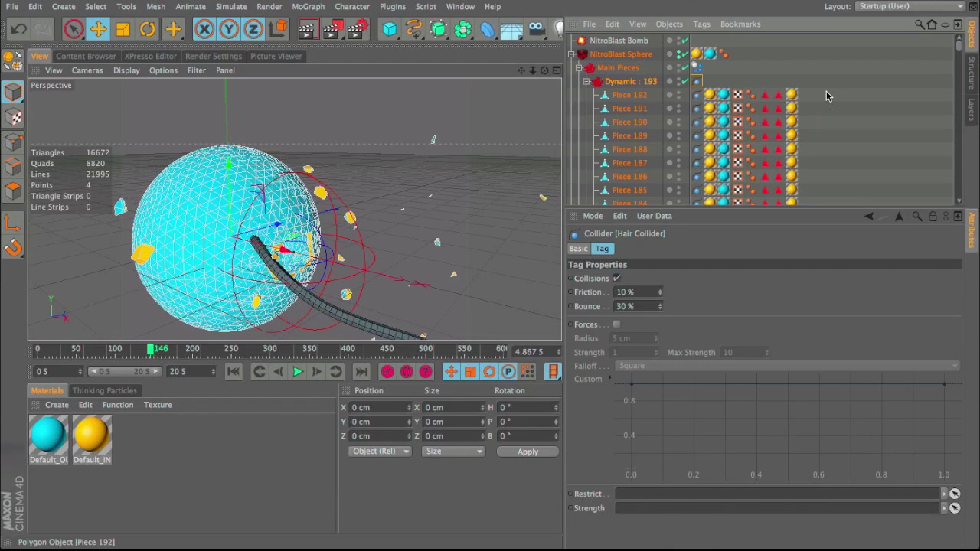
key(Delete)
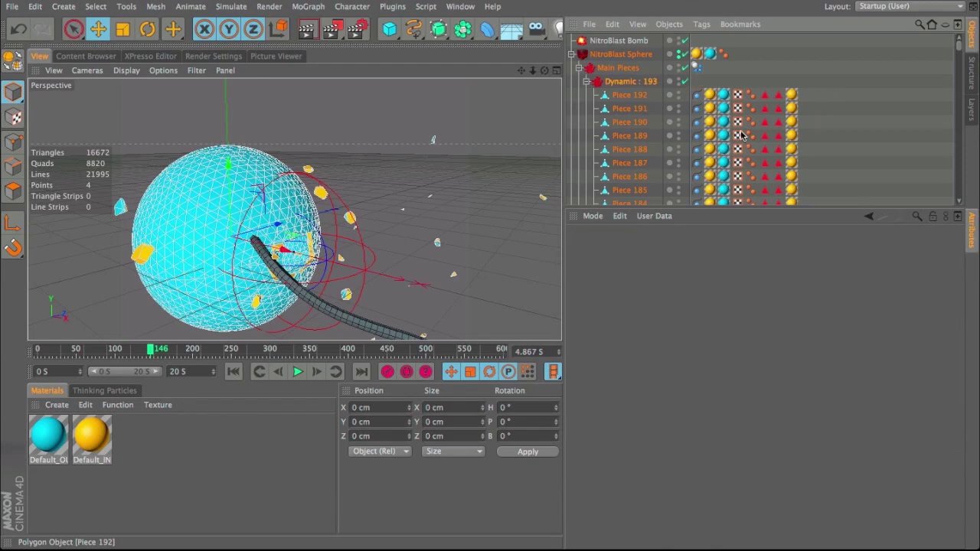
- Play the simulation from the start with the colliding pieces, and return to the first frame
click(233, 371)
click(292, 374)
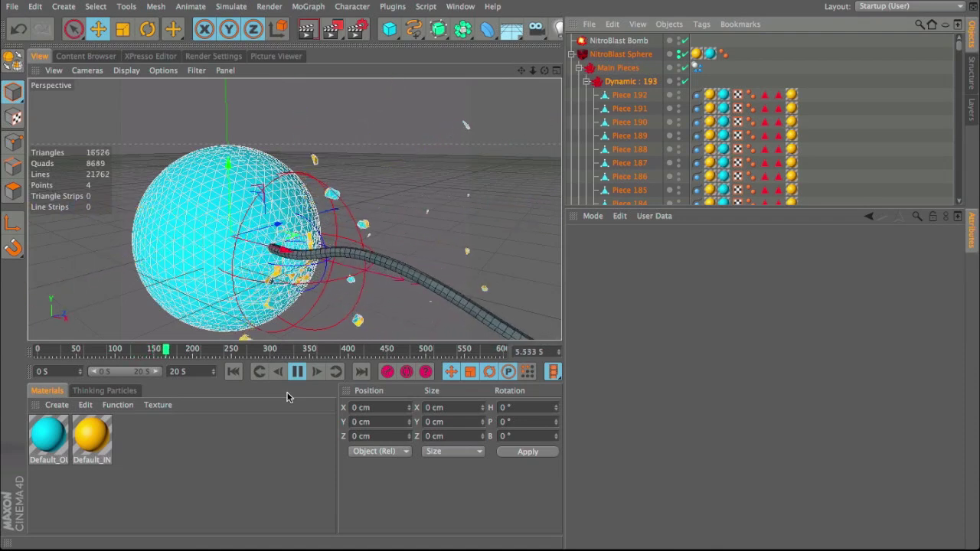
click(297, 371)
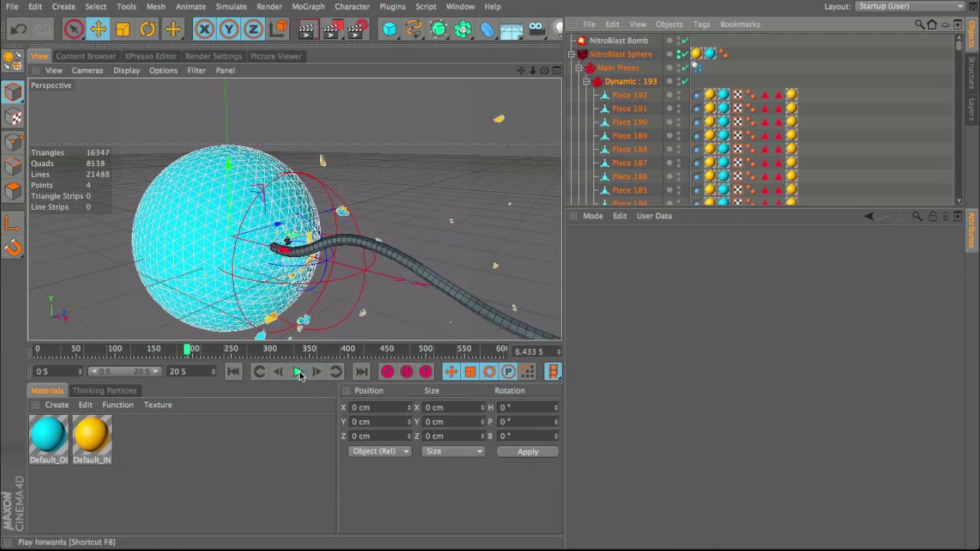
click(234, 371)
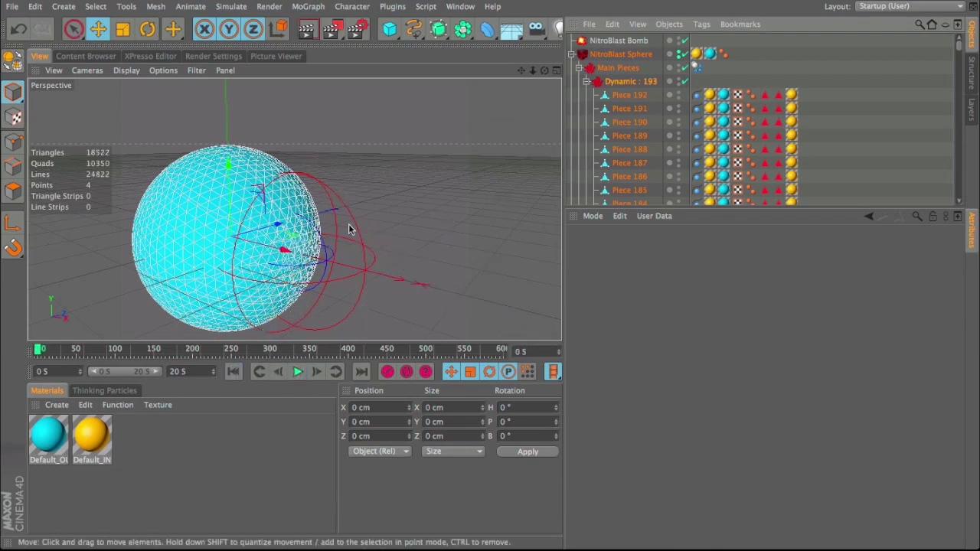
- Try starting the NitroBlast Bomb at 2.8 S, replay the explosion, and return to the start
click(597, 44)
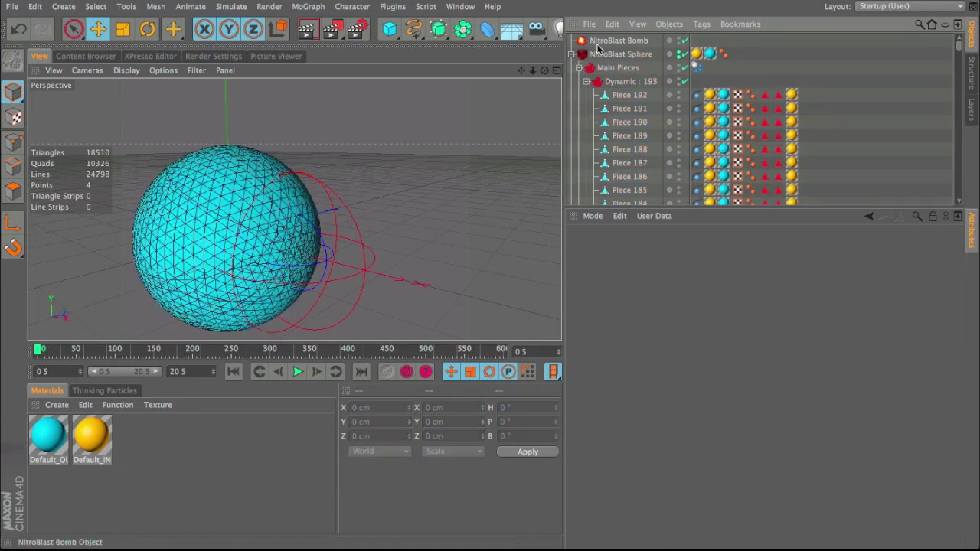
click(603, 43)
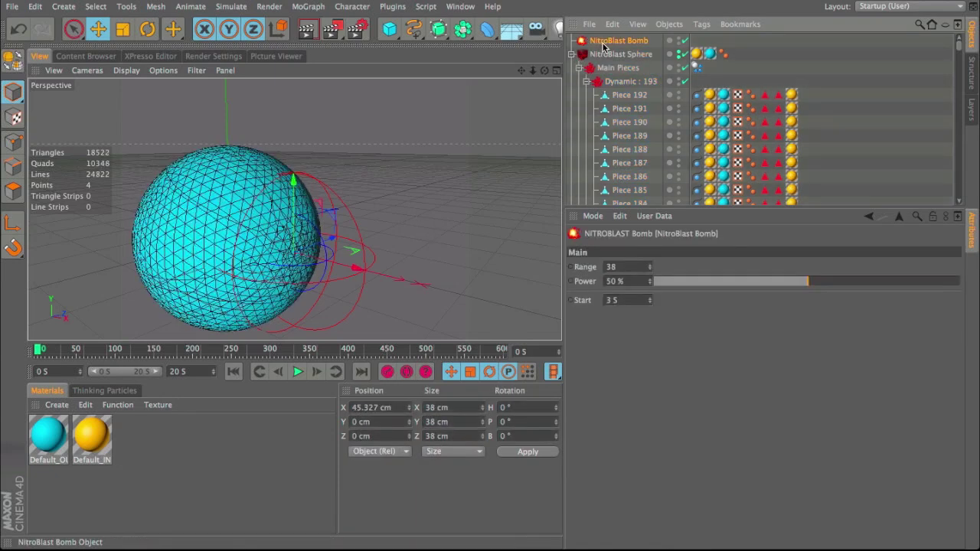
click(629, 301)
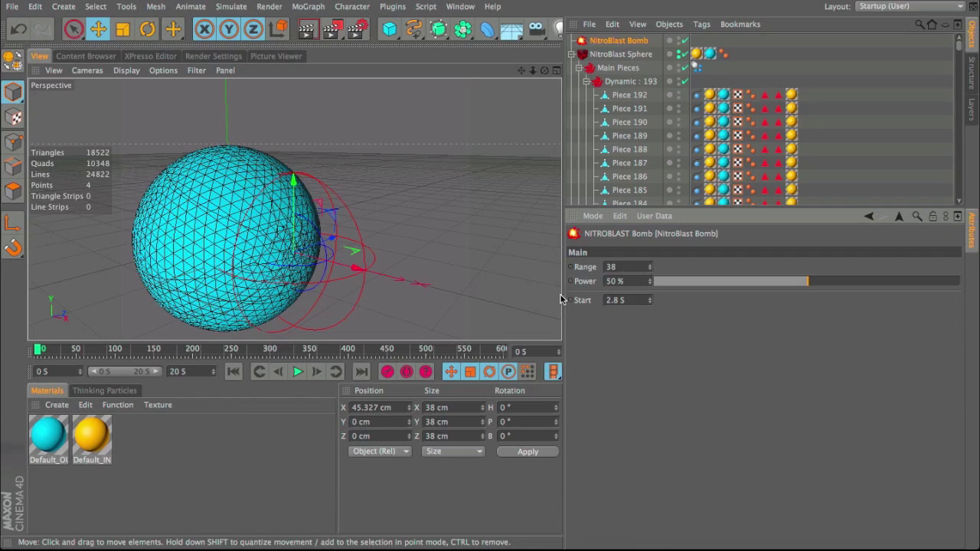
click(298, 372)
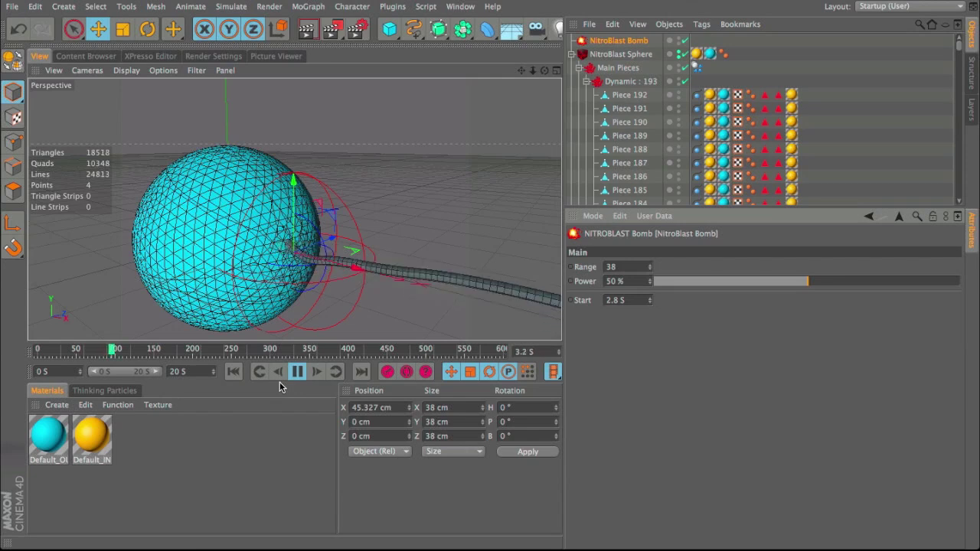
click(297, 374)
click(234, 372)
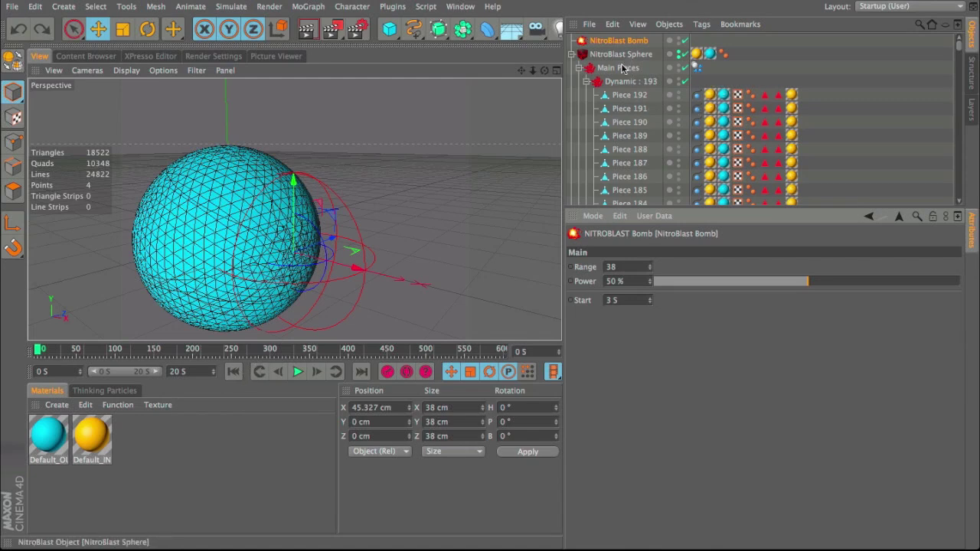
- Move the Null's 3.2 S keyframe outward to about X 226.5, Y -6, Z 15.6 cm, replay the animation, and inspect the break
scroll(294, 209, down, 3)
scroll(294, 209, down, 2)
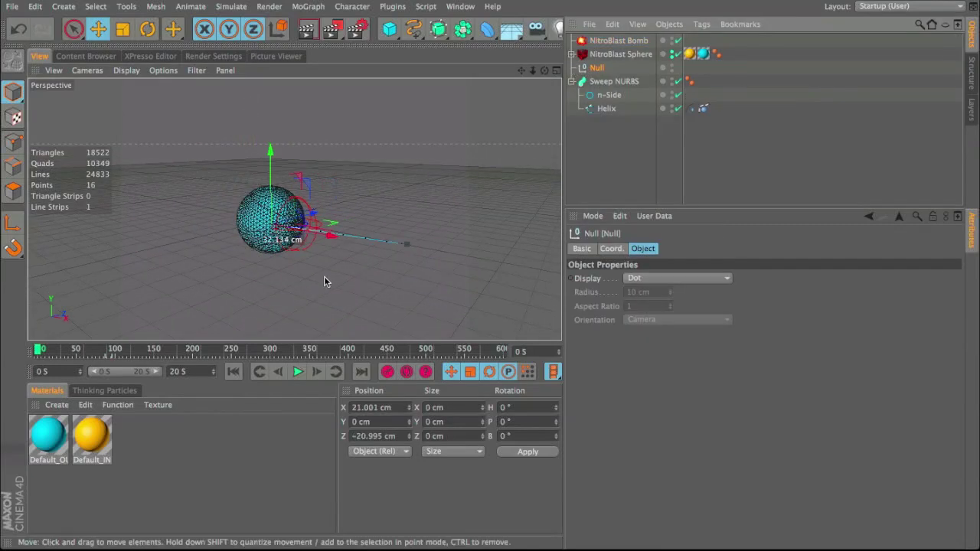
click(411, 245)
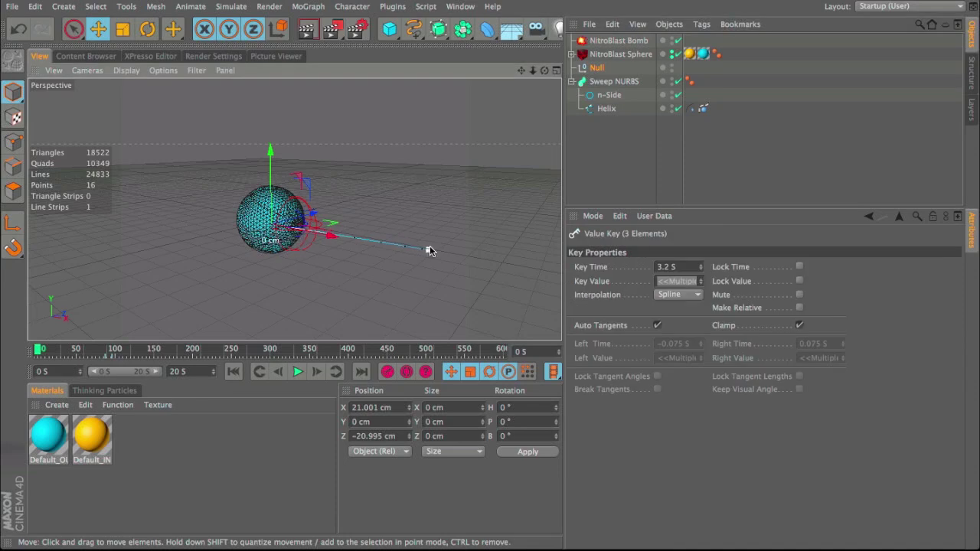
click(299, 371)
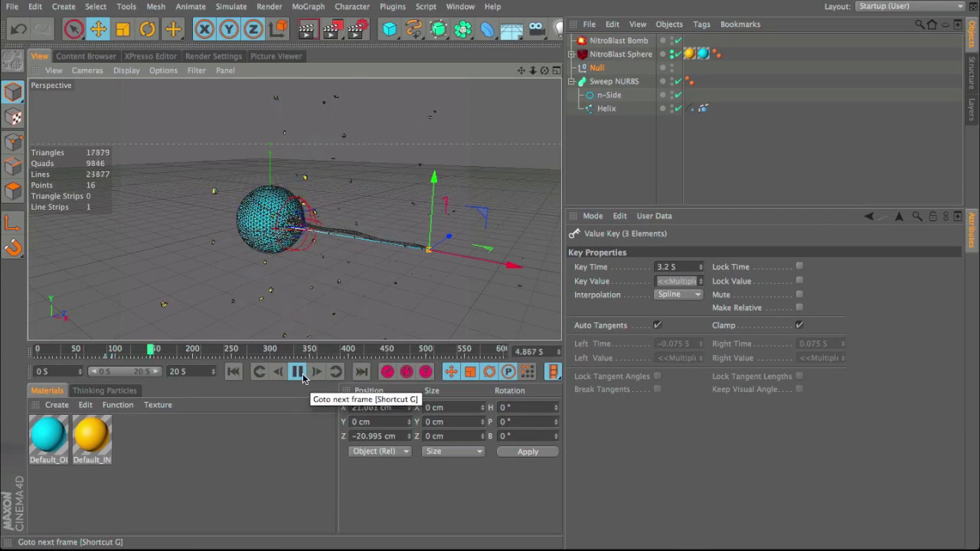
click(302, 375)
scroll(303, 209, up, 5)
mouse_move(308, 277)
alt+mouse_down()
mouse_move(147, 245)
mouse_move(304, 268)
alt+mouse_up()
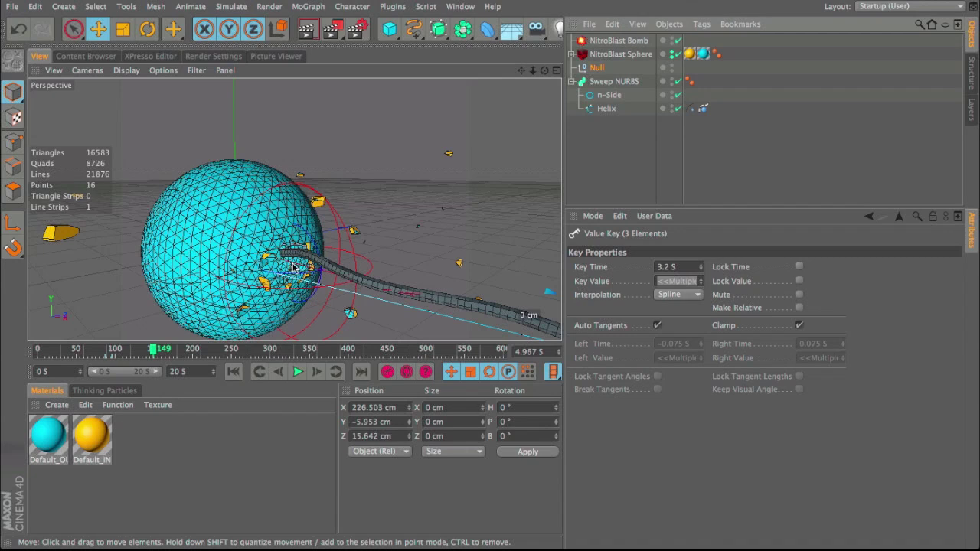
- Add the LinearDaylight light setup from the Greyscalegorilla HDRI light kit presets to the scene
click(110, 59)
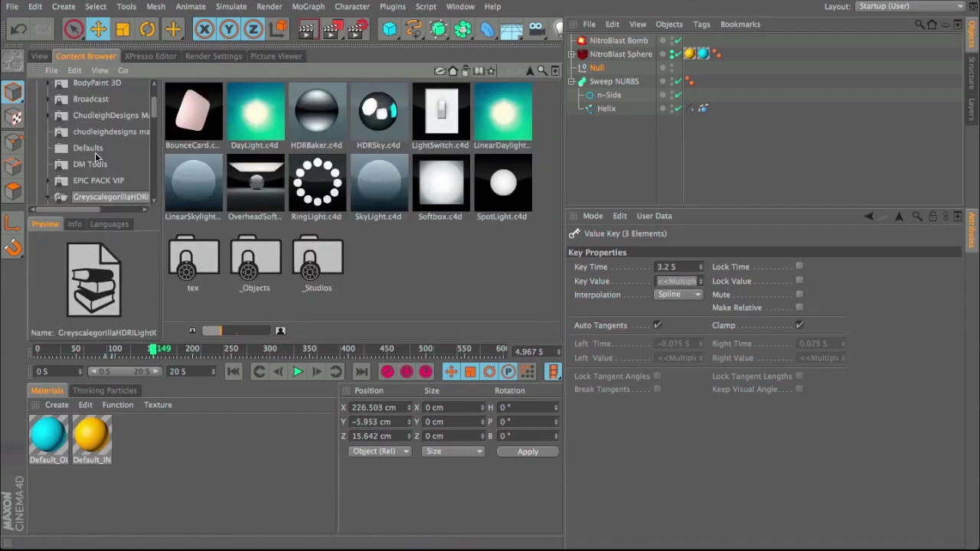
scroll(109, 153, down, 10)
scroll(109, 153, up, 9)
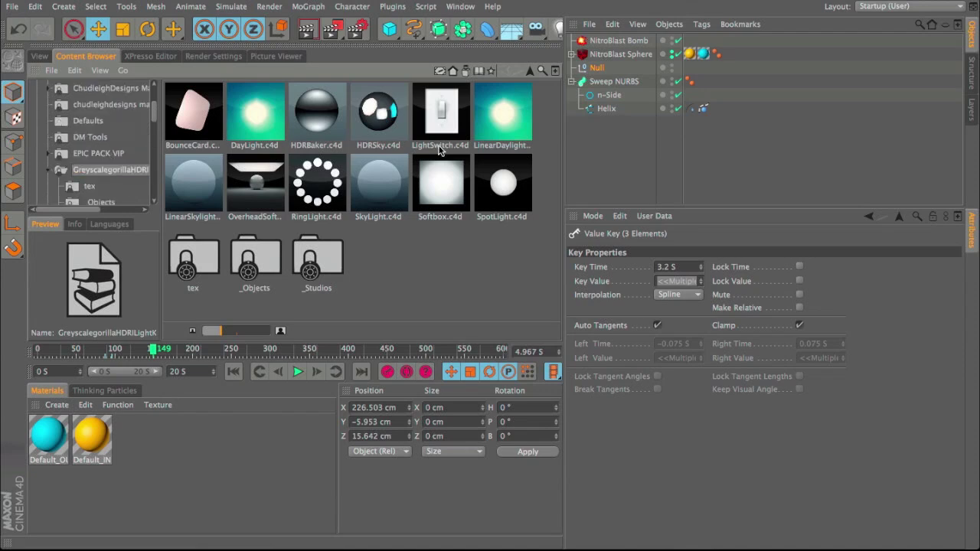
double_click(503, 115)
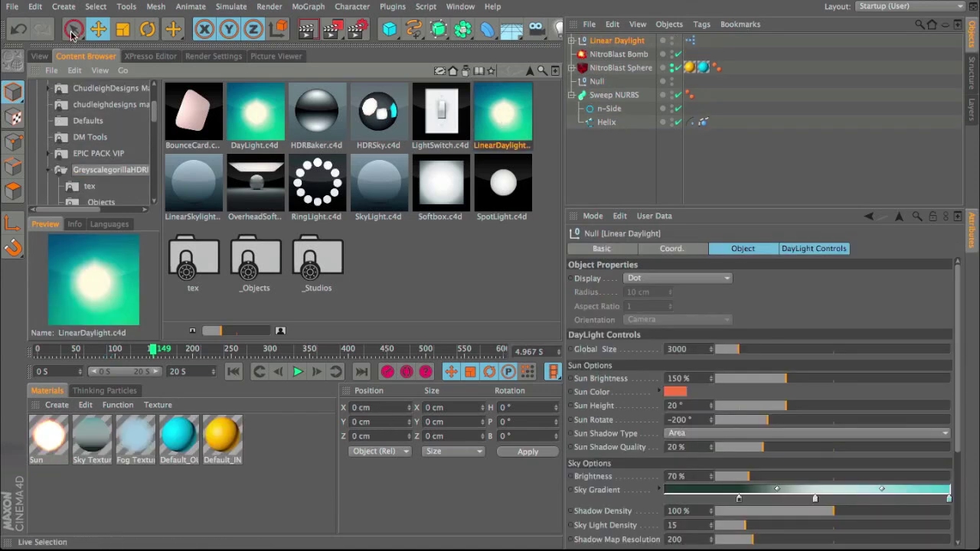
- Replace the sphere's Default_OUT material with the black_metal shader from the Video_Copilot Pro_Shaders Metal presets
scroll(117, 153, down, 10)
click(102, 114)
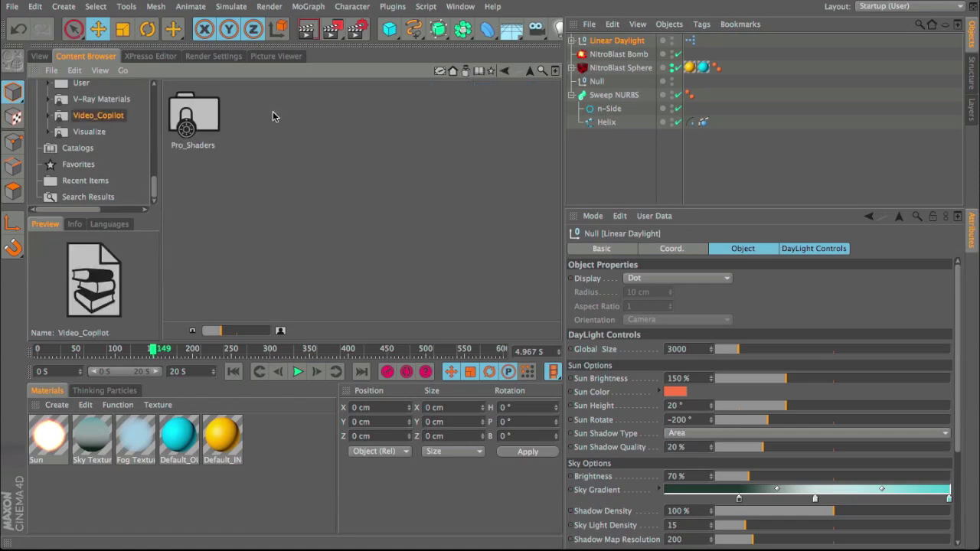
double_click(193, 115)
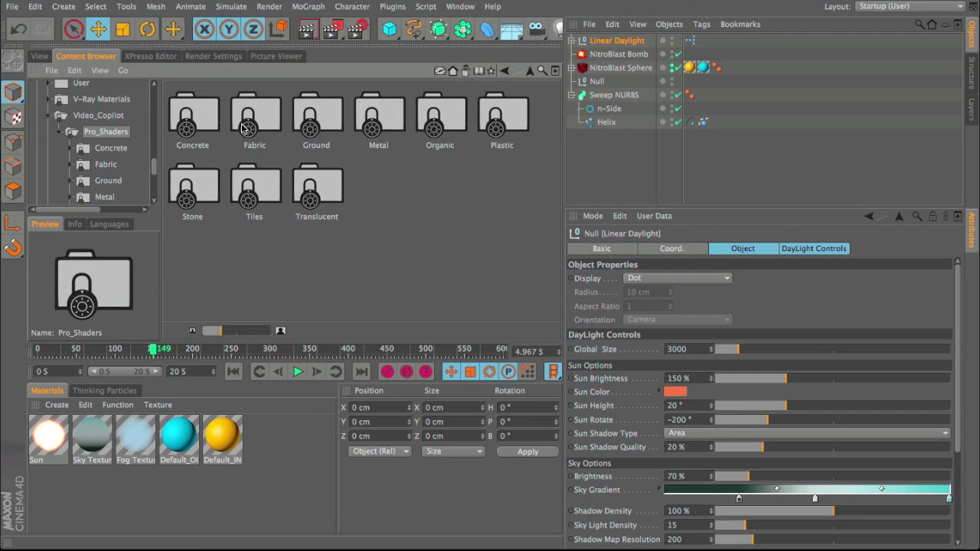
double_click(366, 121)
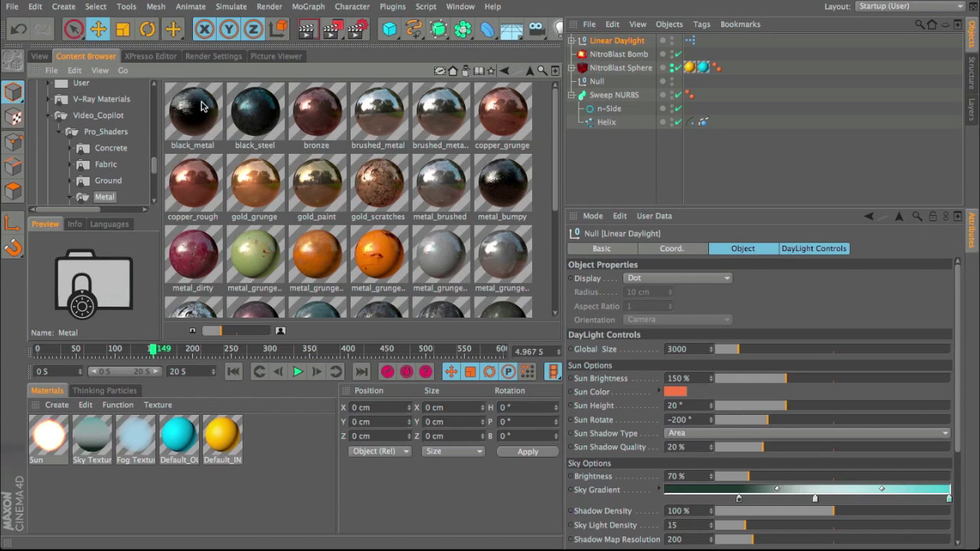
drag(196, 105, 179, 430)
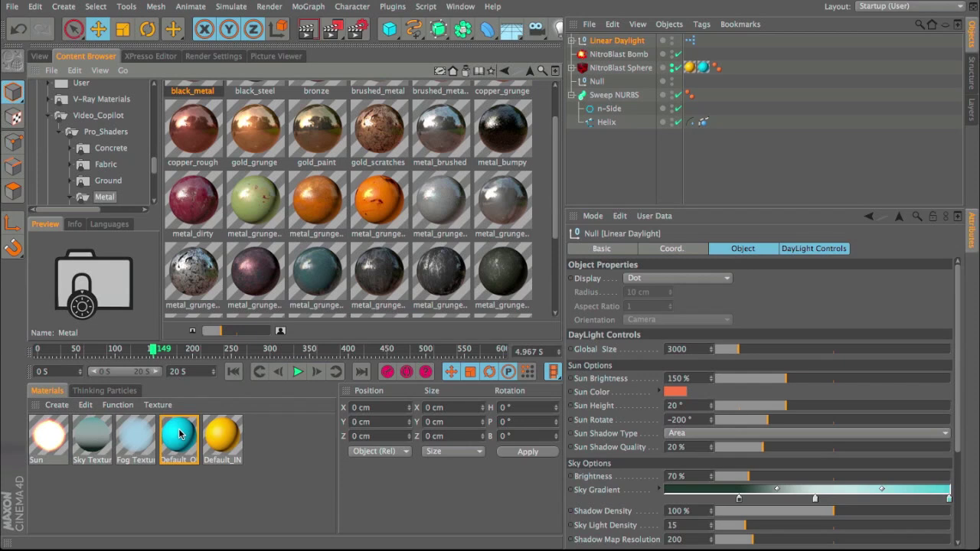
drag(176, 436, 177, 435)
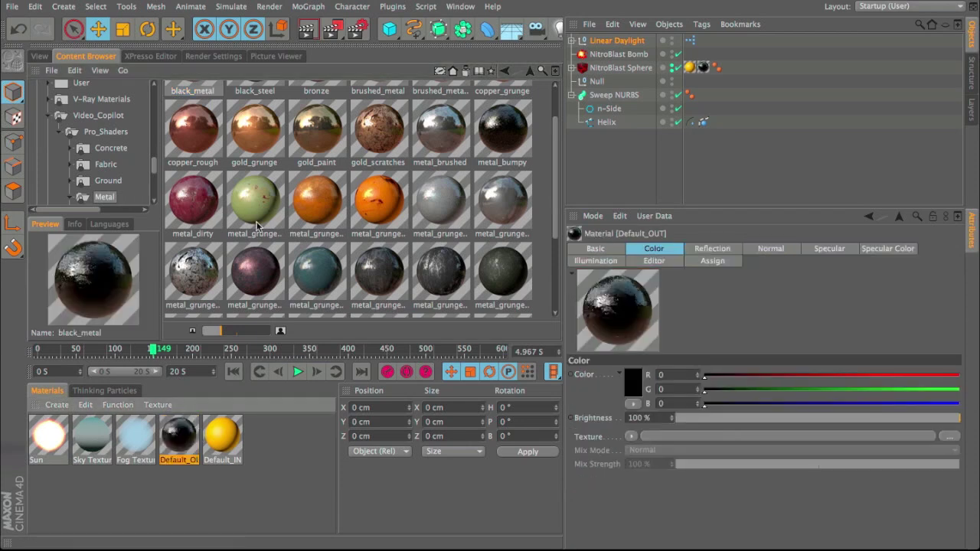
- Replace the sphere's Default_IN material with the copper_grunge metal shader and check the result in the viewport
scroll(256, 228, up, 2)
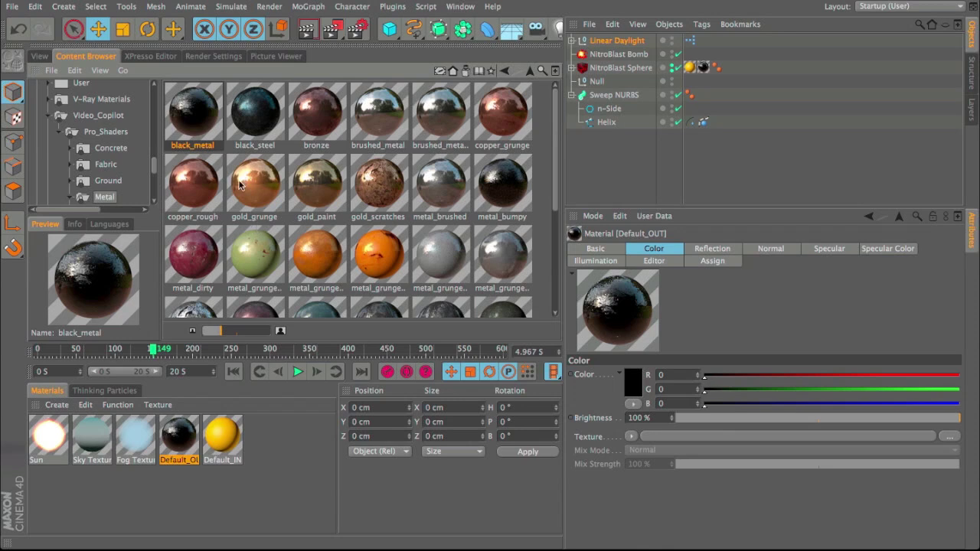
drag(499, 109, 220, 437)
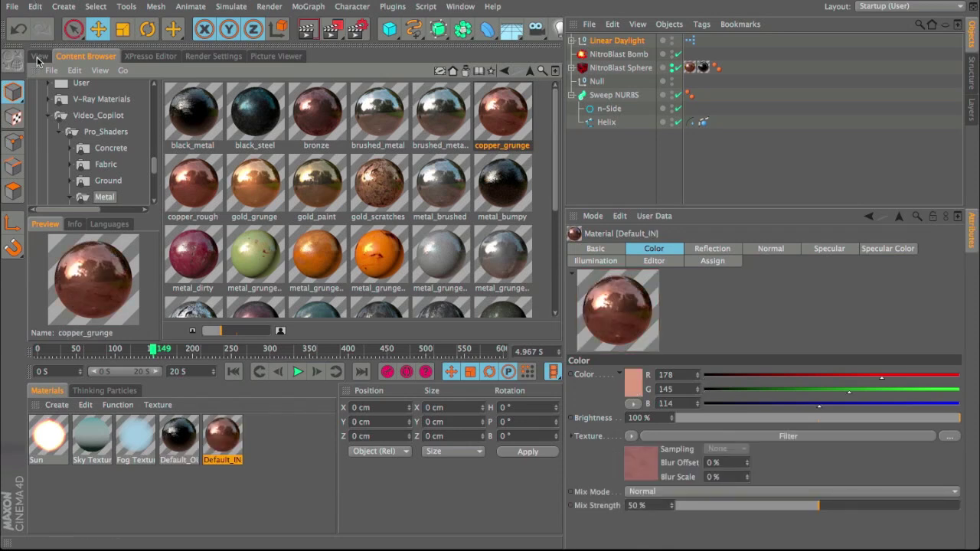
click(39, 56)
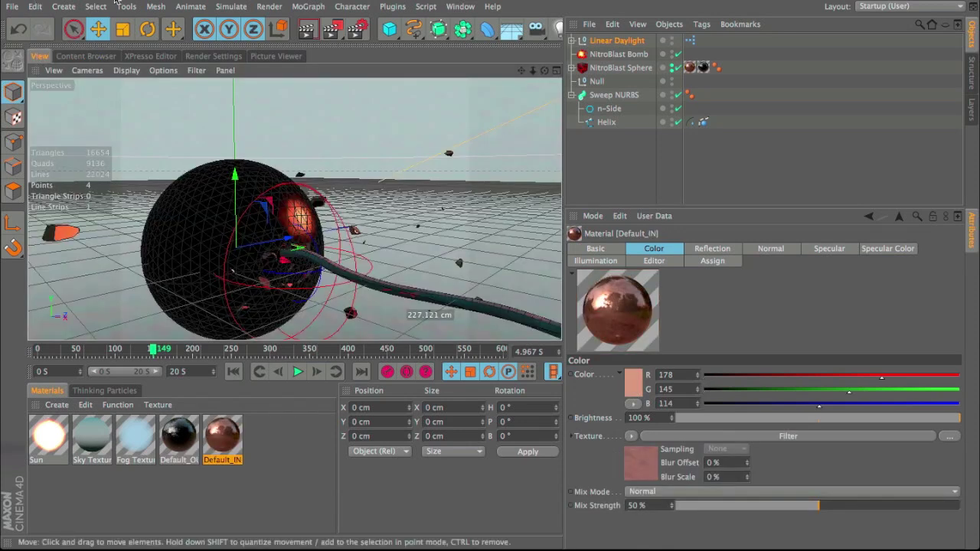
- Apply the gold_grunge metal shader to the Sweep NURBS and set its texture projection to Cubic
click(104, 57)
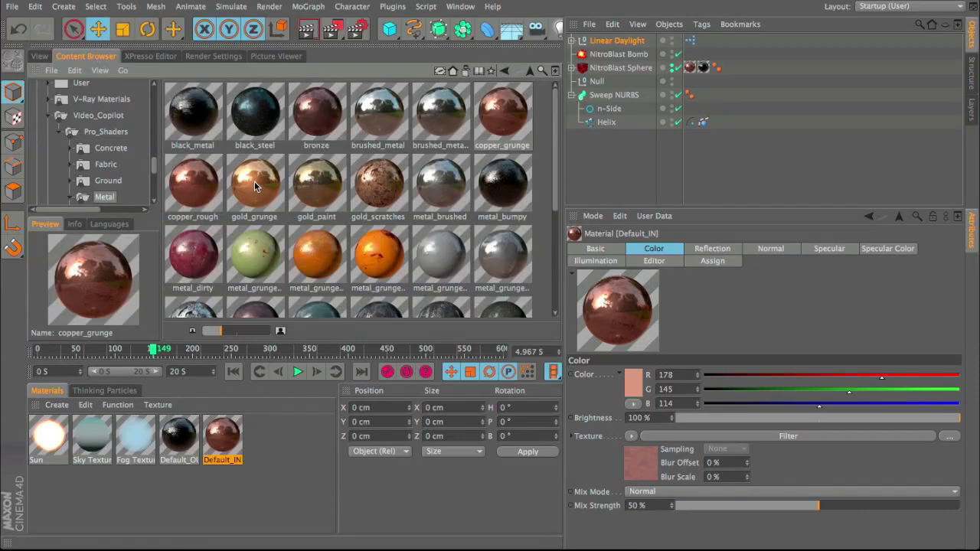
click(255, 180)
scroll(254, 181, down, 3)
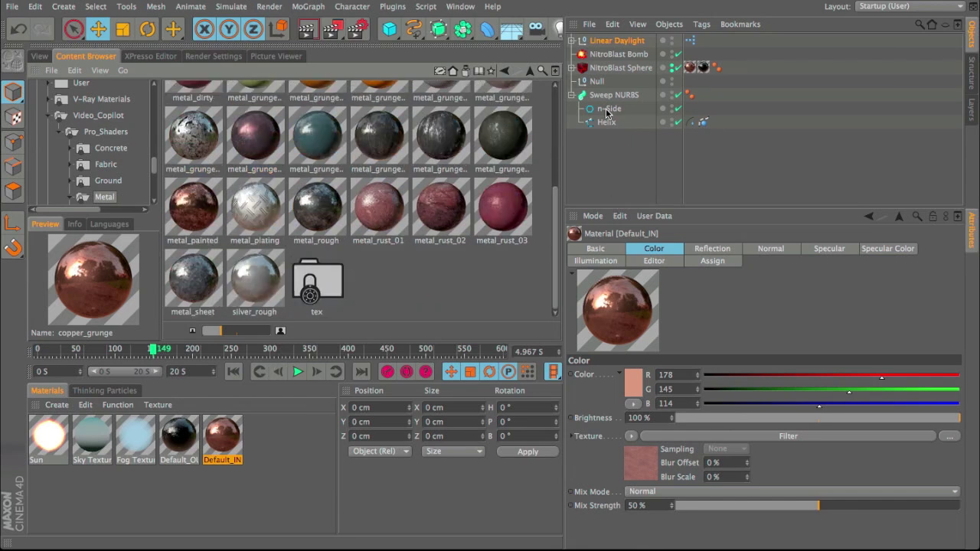
drag(606, 98, 609, 96)
click(672, 307)
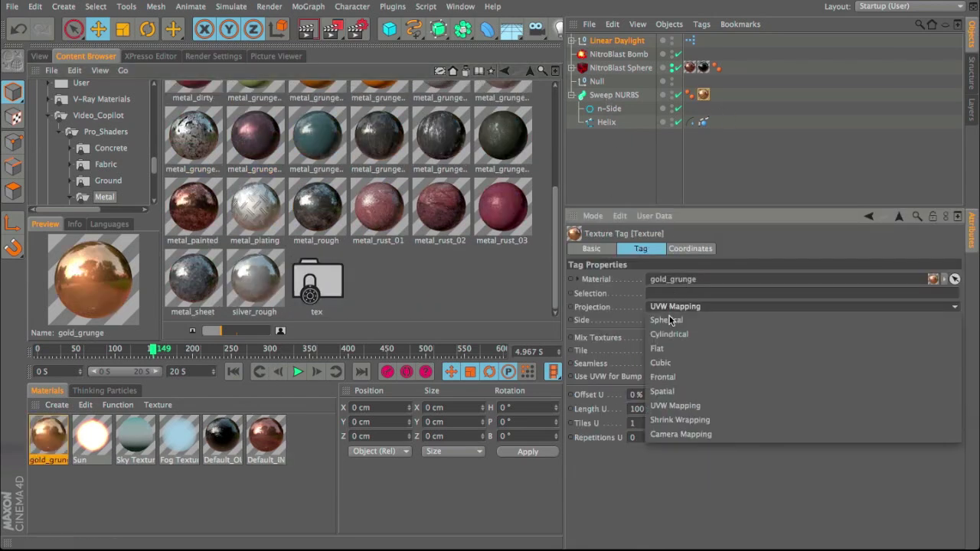
click(666, 362)
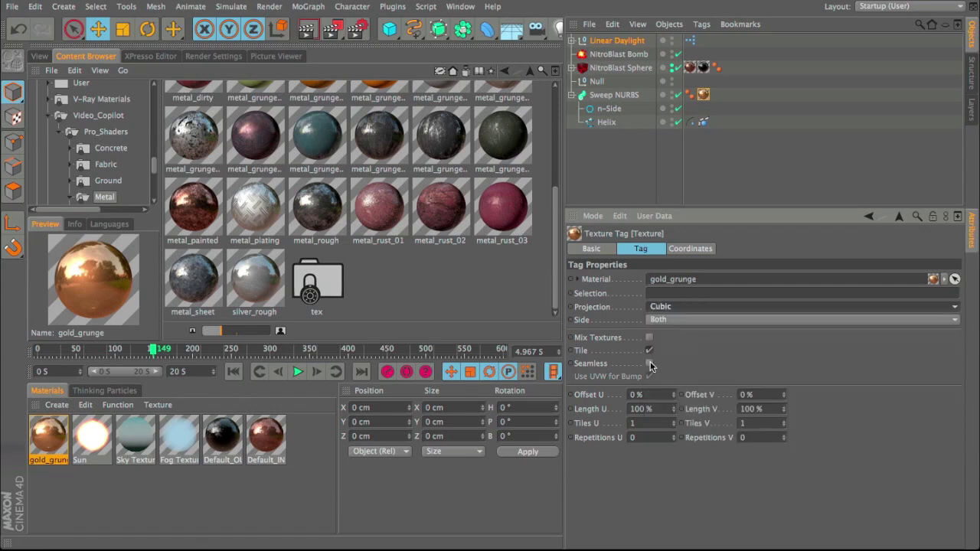
- Turn on Seamless tiling for both texture tags of the NitroBlast Sphere and check the viewport
click(704, 69)
ctrl+click(691, 68)
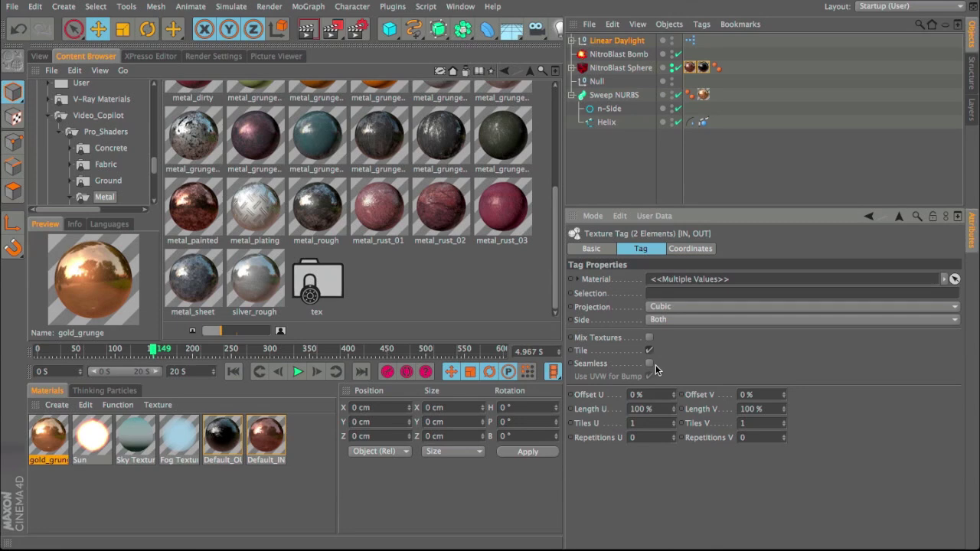
click(42, 57)
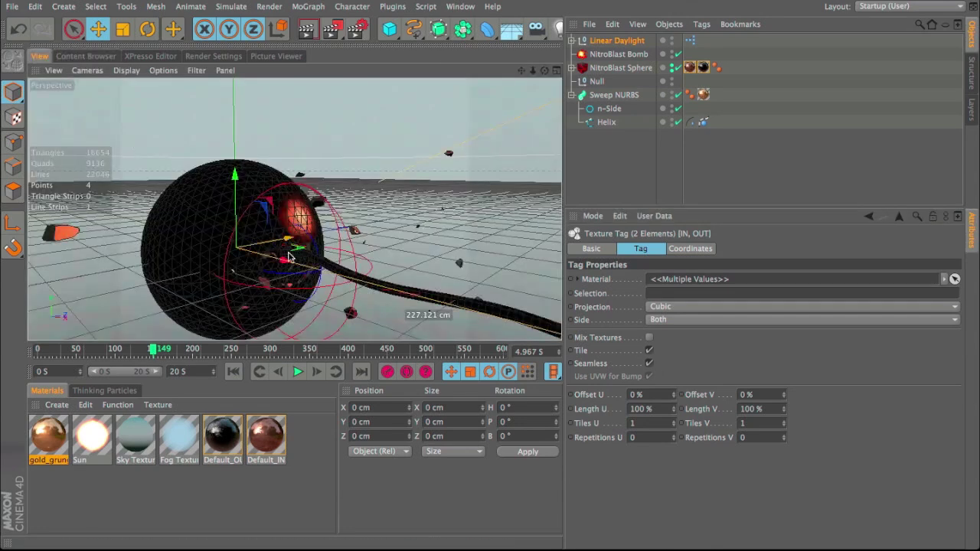
- Give the Linear Daylight a pale sun color (RGB 230, 222, 217), 110% sun brightness and -38° sun rotation, and render the view
click(617, 40)
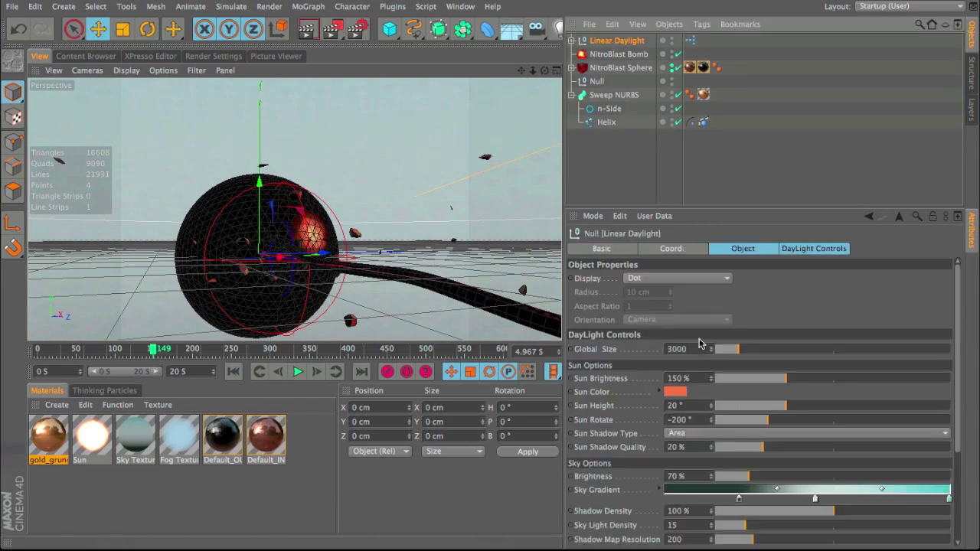
click(681, 397)
drag(642, 375, 609, 366)
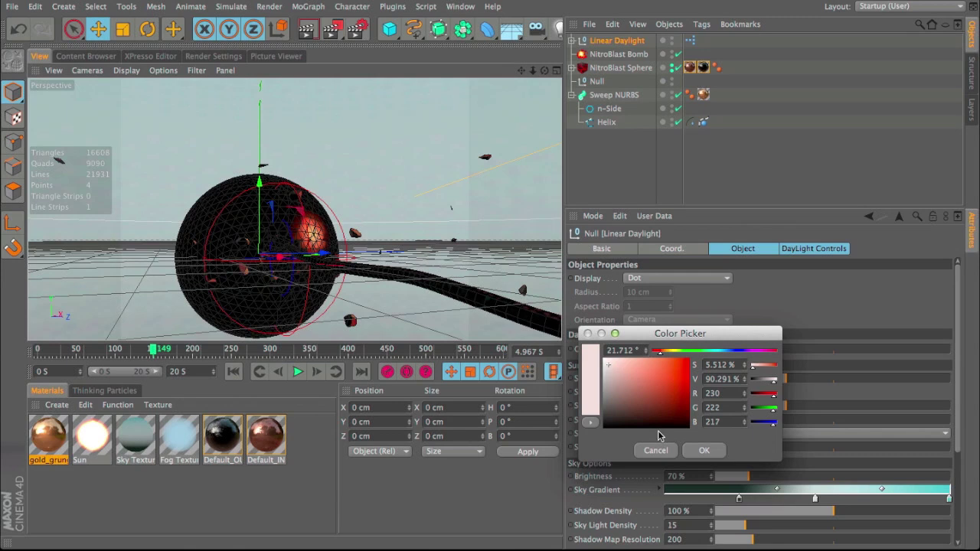
click(704, 452)
drag(763, 381, 821, 423)
key(ctrl+r)
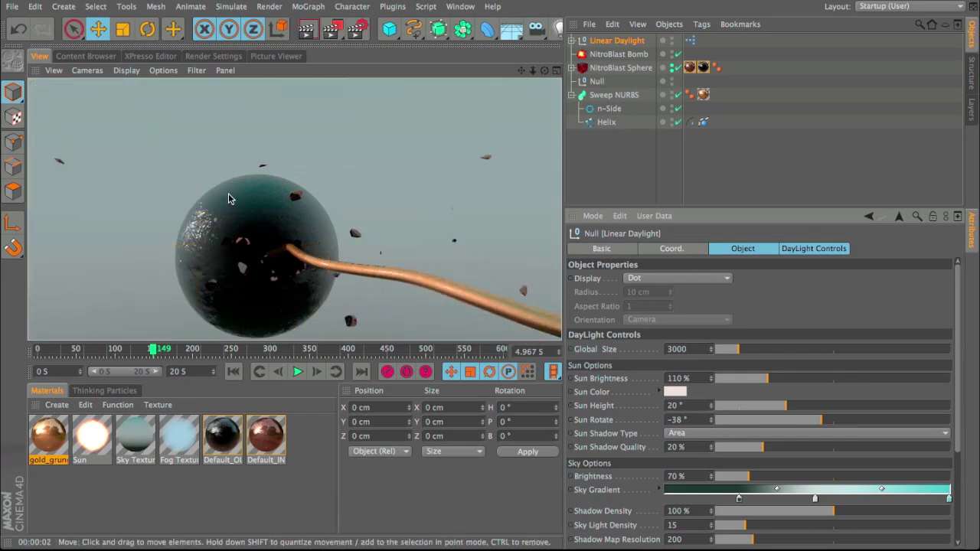
- Set the Linear Daylight's sun rotation to 42° and render the view again
drag(522, 71, 511, 35)
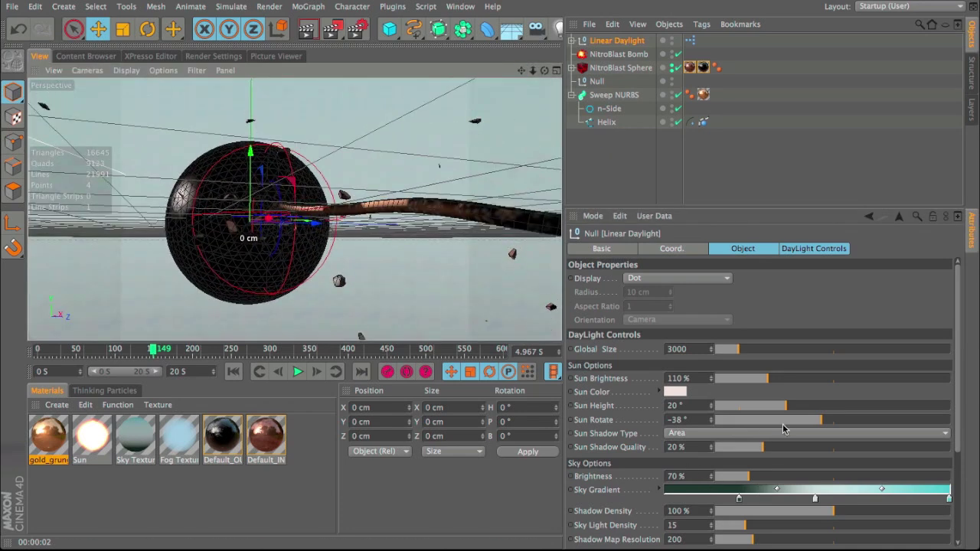
drag(783, 428, 847, 431)
key(alt+r)
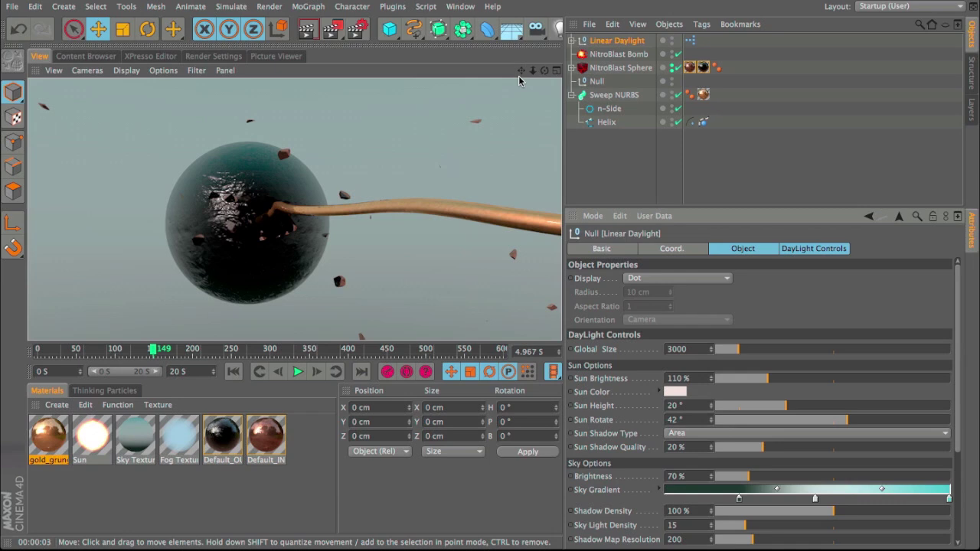
- Frame the sphere with the strand emerging from it and add a camera from that view
drag(522, 71, 508, 72)
drag(251, 212, 220, 218)
key(super+z)
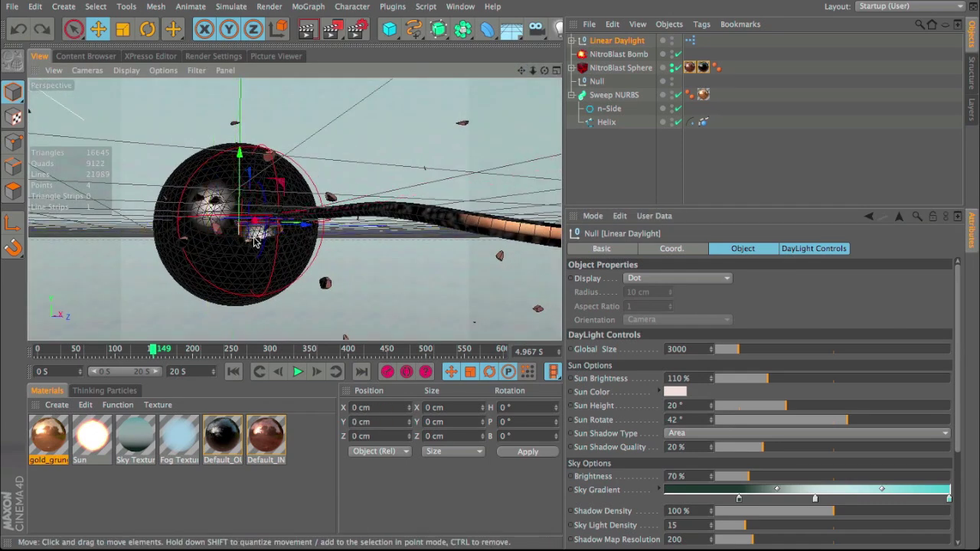
alt+drag(268, 239, 221, 249)
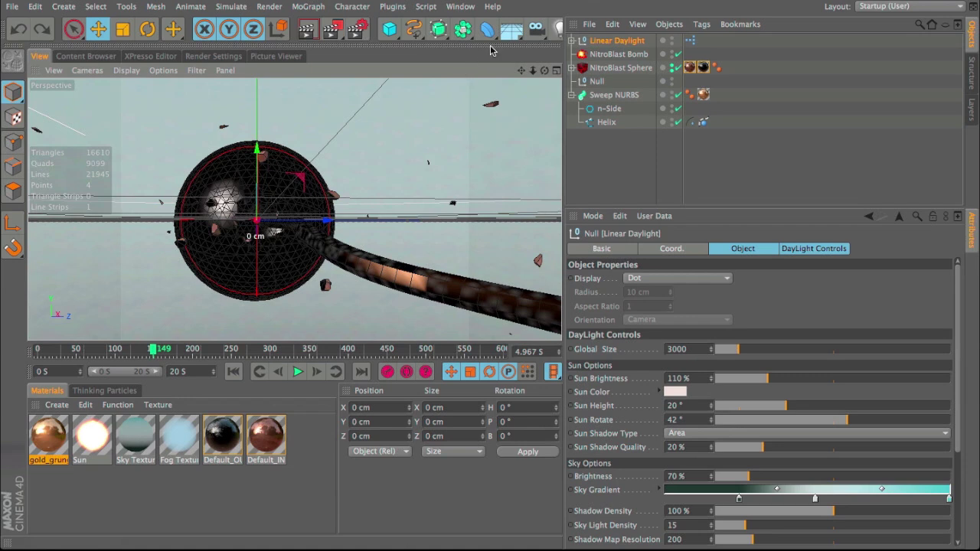
click(536, 28)
- Set the render output size to 1280 x 720 pixels
click(356, 29)
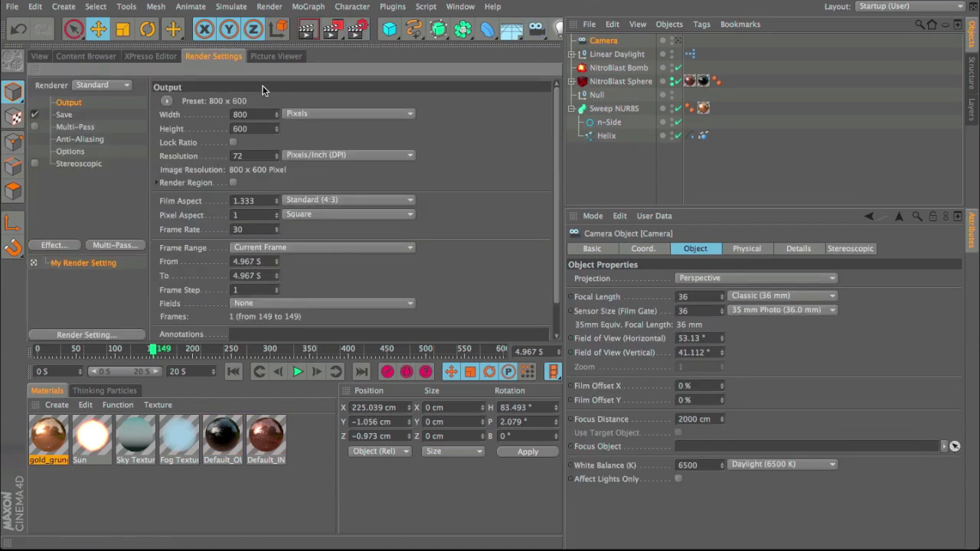
double_click(249, 114)
text(1280)
key(Tab)
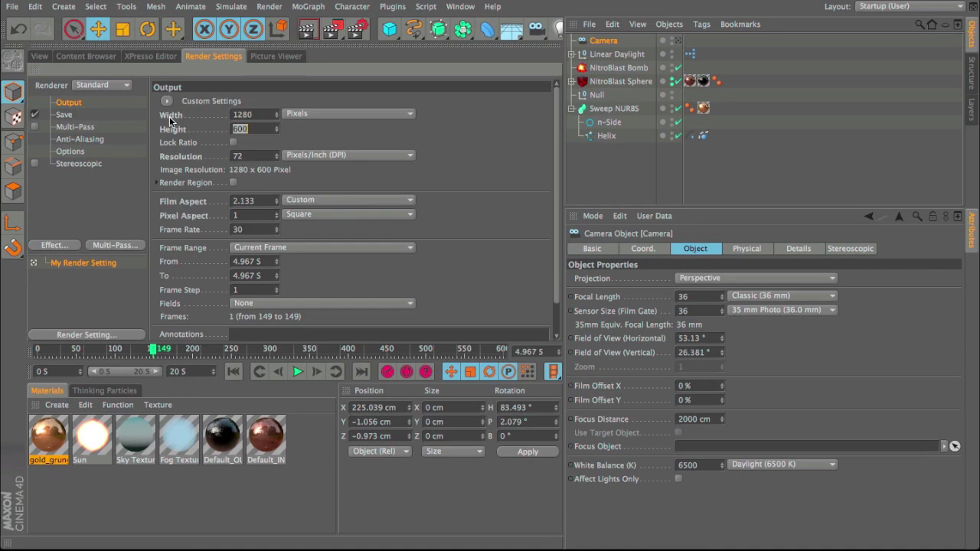
text(720)
key(Return)
- Add the Depth of Field render effect with 10% blur strength and an Octagon lens shape
right_click(91, 197)
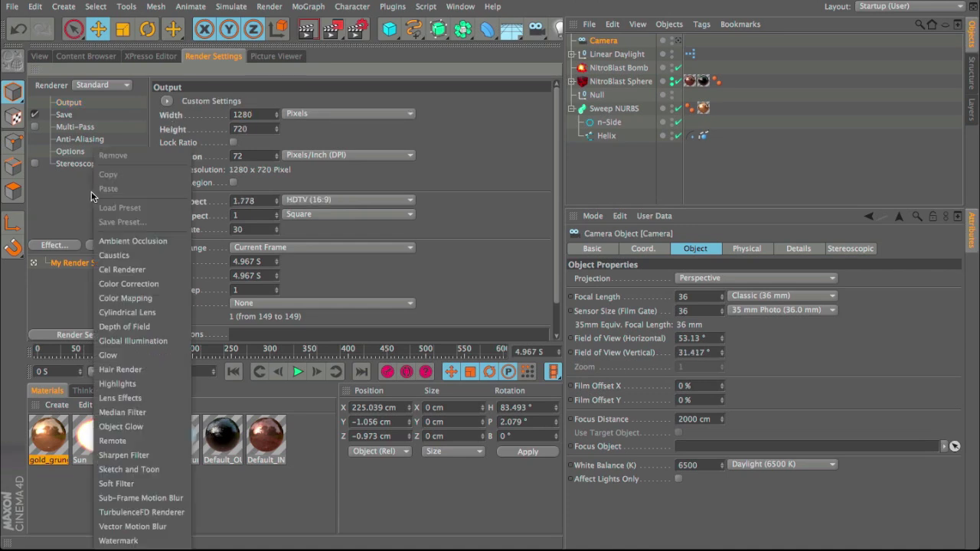
click(129, 326)
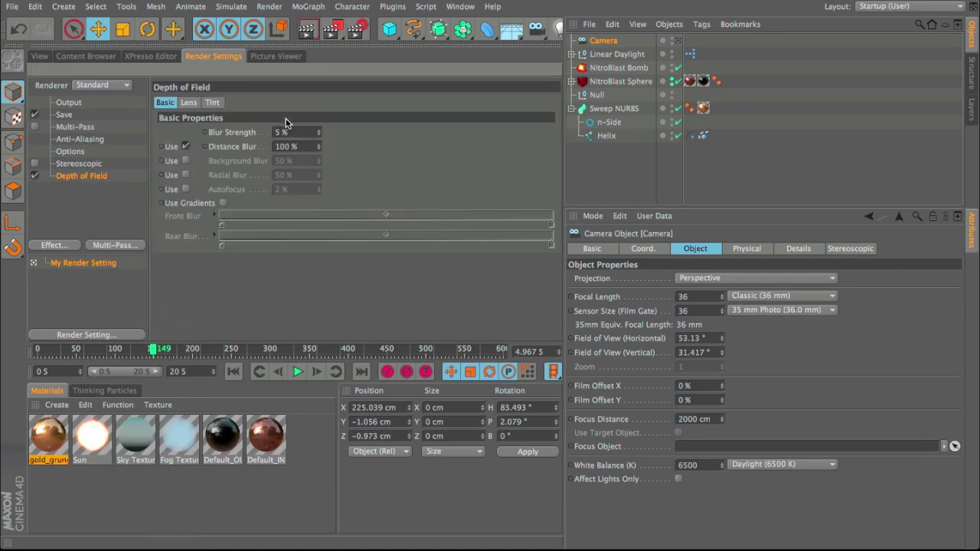
drag(289, 131, 251, 133)
text(10)
key(Return)
click(187, 103)
click(241, 160)
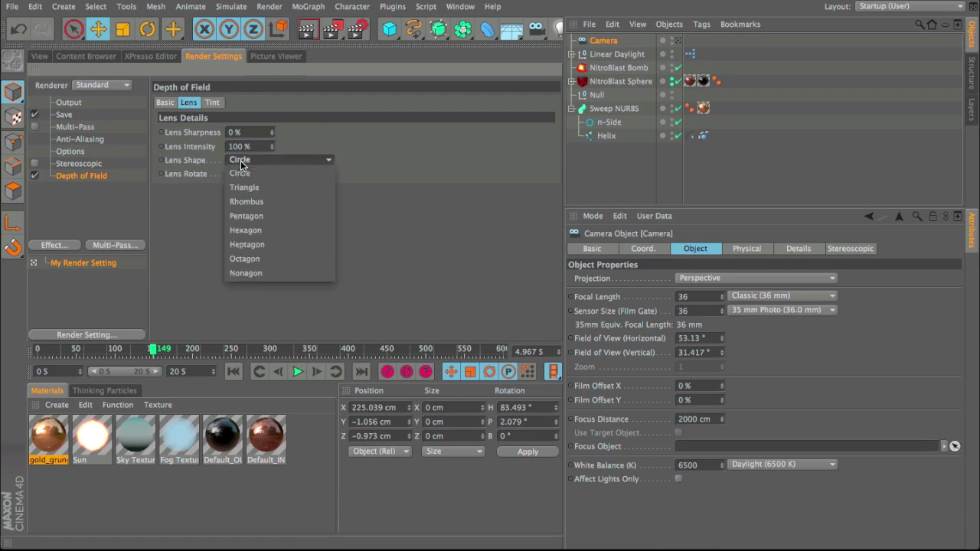
click(246, 259)
- Look through the new camera and reposition it to about X 244.6, Y -1.8, Z 0.4 cm
click(40, 56)
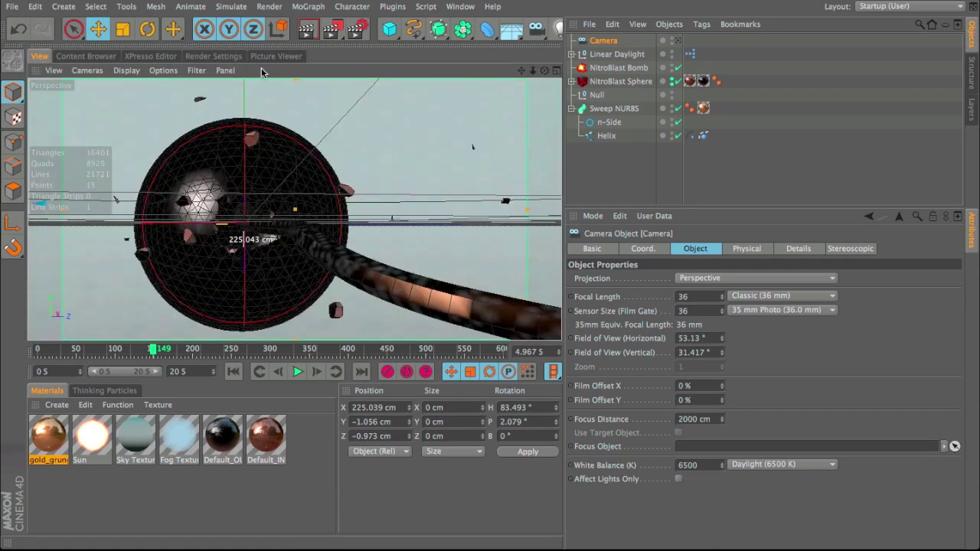
drag(527, 71, 523, 72)
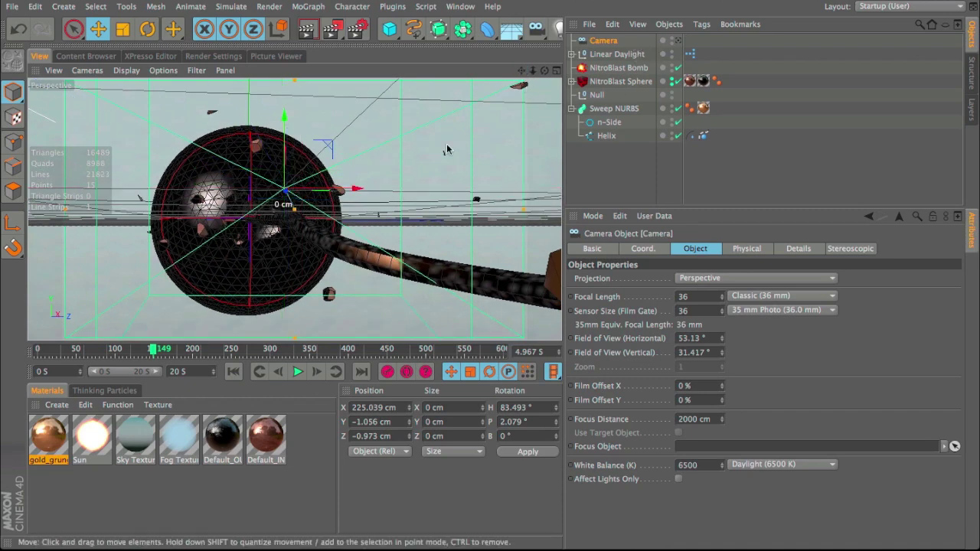
scroll(351, 153, down, 2)
scroll(352, 154, down, 2)
scroll(352, 154, up, 3)
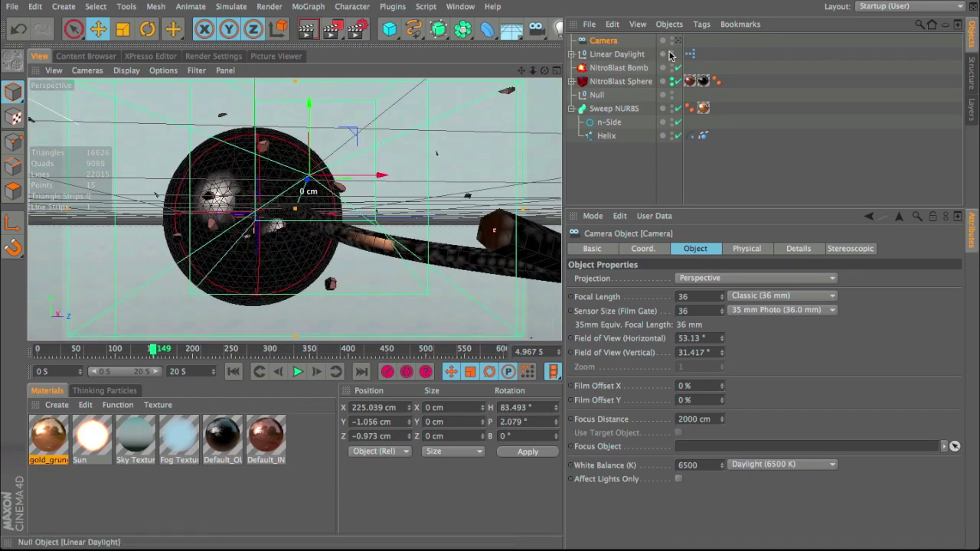
click(677, 41)
drag(522, 71, 533, 70)
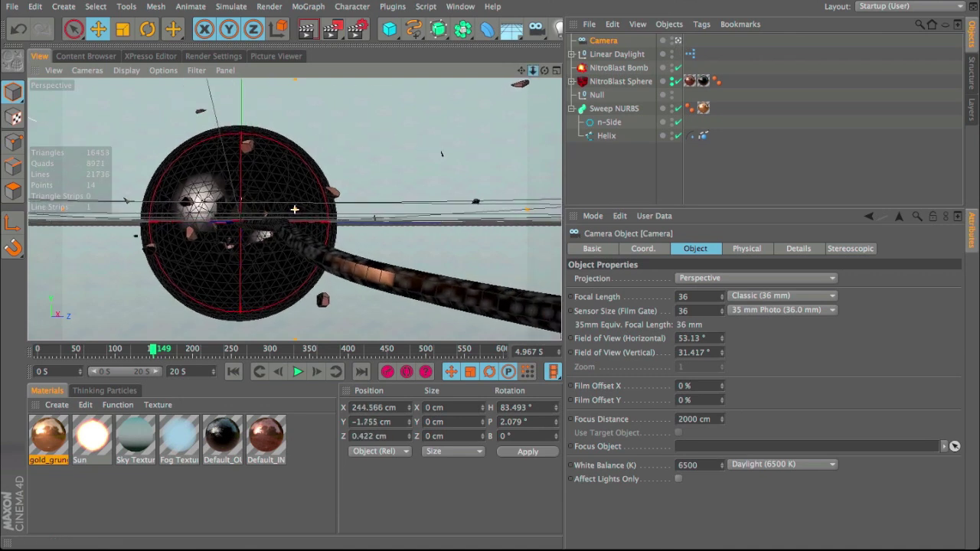
- Leave the camera view, bring the whole camera cone into sight, and set the focus distance to 93 cm
click(677, 40)
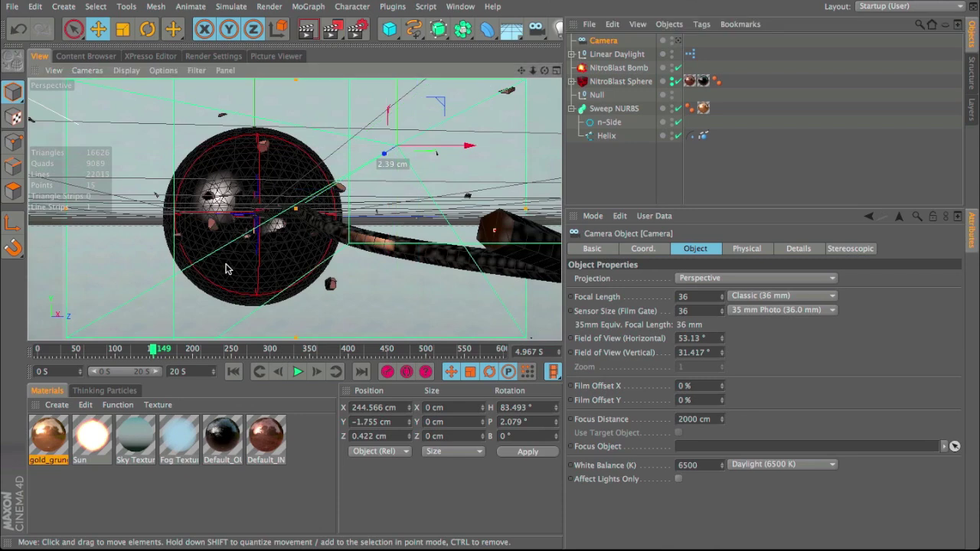
alt+drag(366, 305, 385, 310)
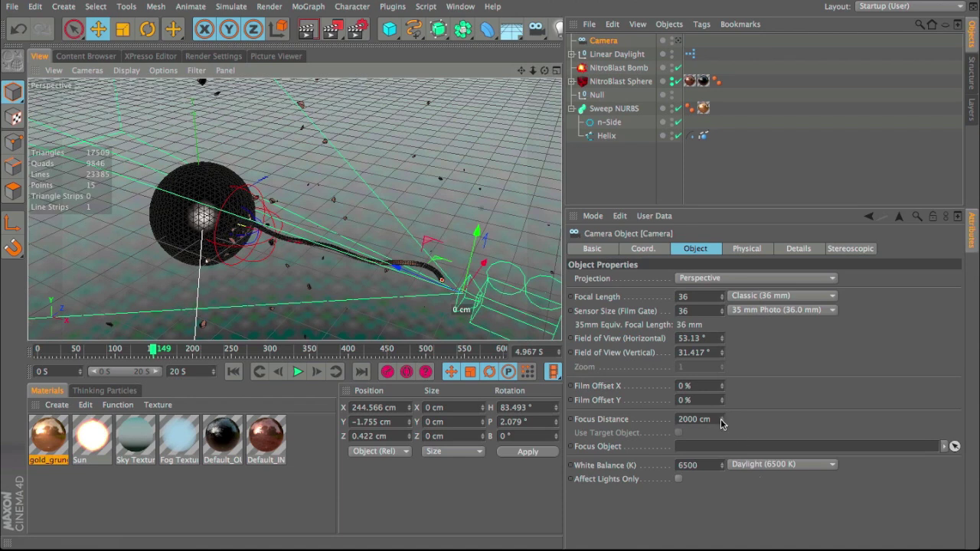
mouse_move(722, 419)
mouse_down()
mouse_move(722, 433)
mouse_move(722, 423)
mouse_up()
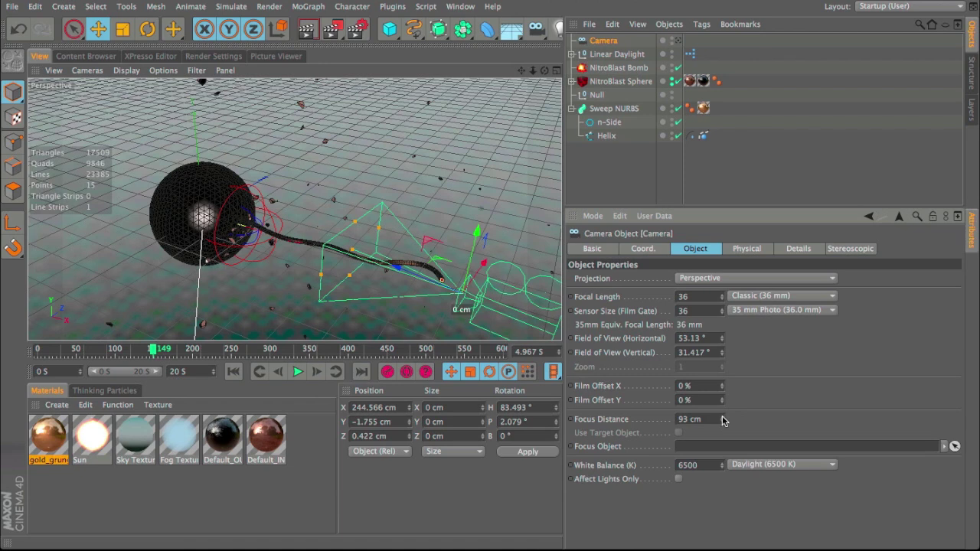
- Enable the camera's front and rear DOF map blur and set the rear blur end to 70 cm
click(786, 253)
click(653, 355)
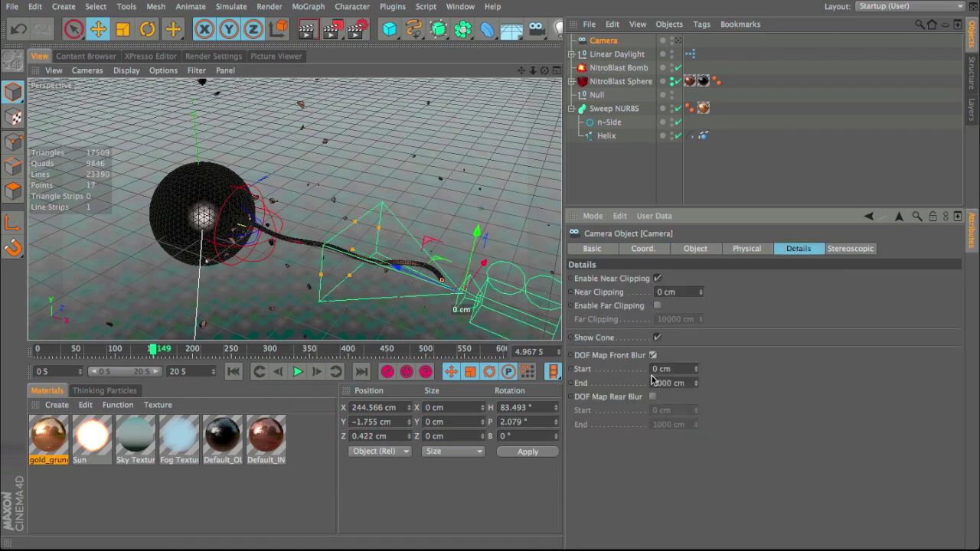
click(653, 396)
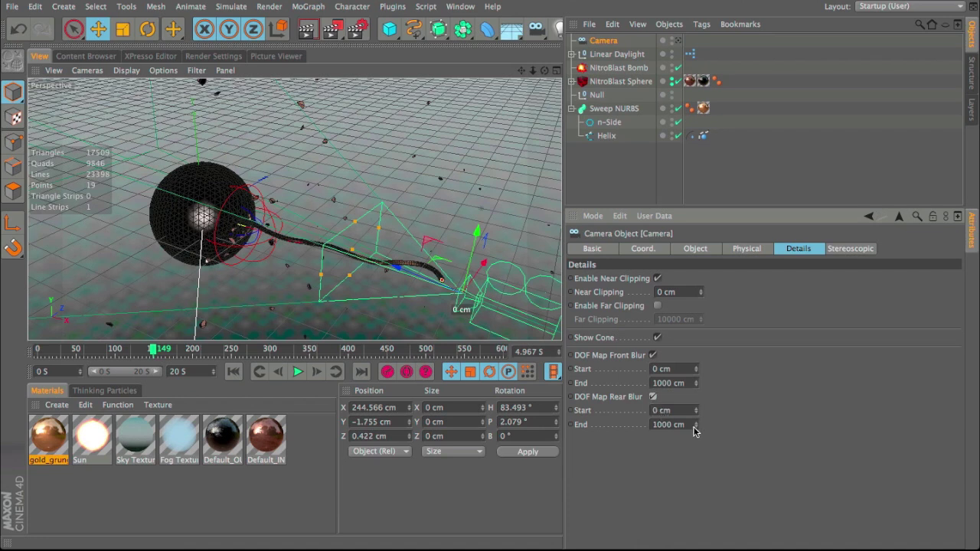
click(671, 425)
text(70)
key(Return)
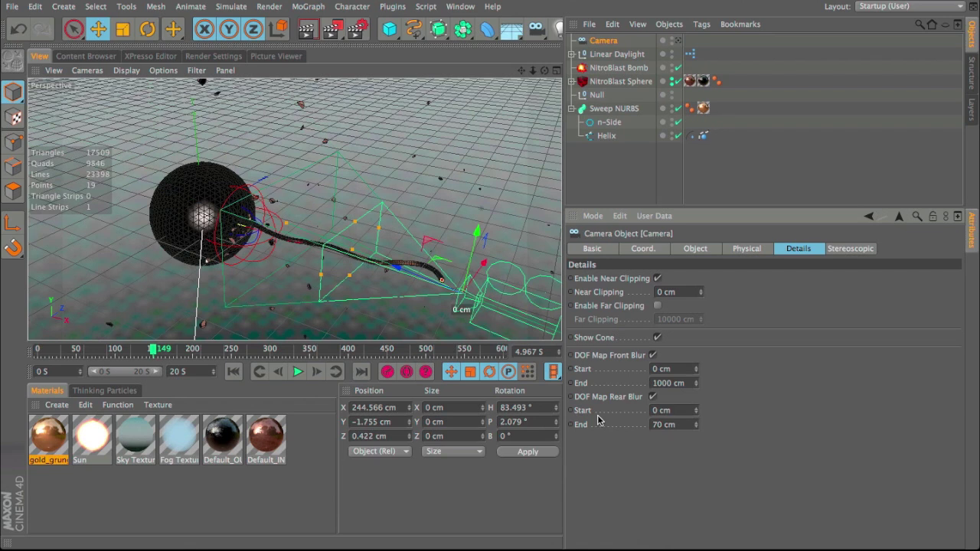
- Set the front blur end to 40 cm, look through the camera, and render the view
click(668, 384)
text(6)
drag(695, 384, 695, 374)
click(678, 40)
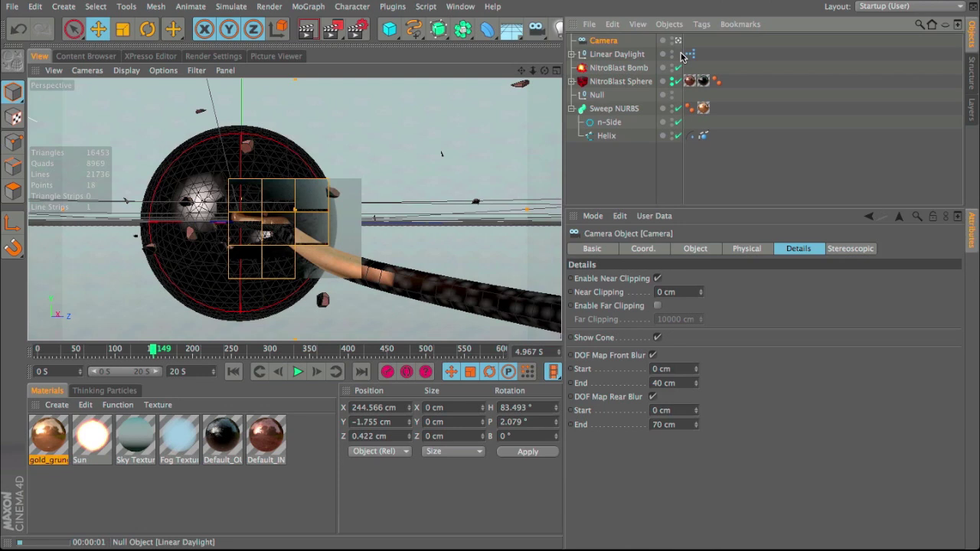